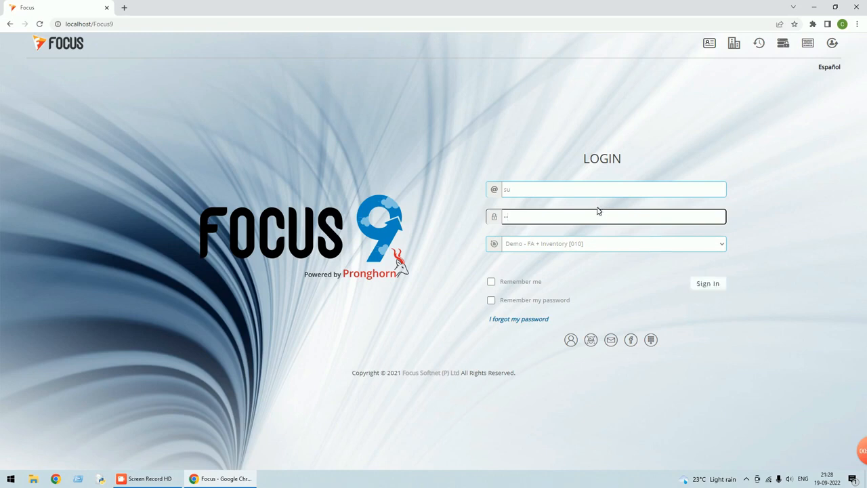
# Sign in to the Demo - FA + Inventory [010] company.
pyautogui.click(699, 284)
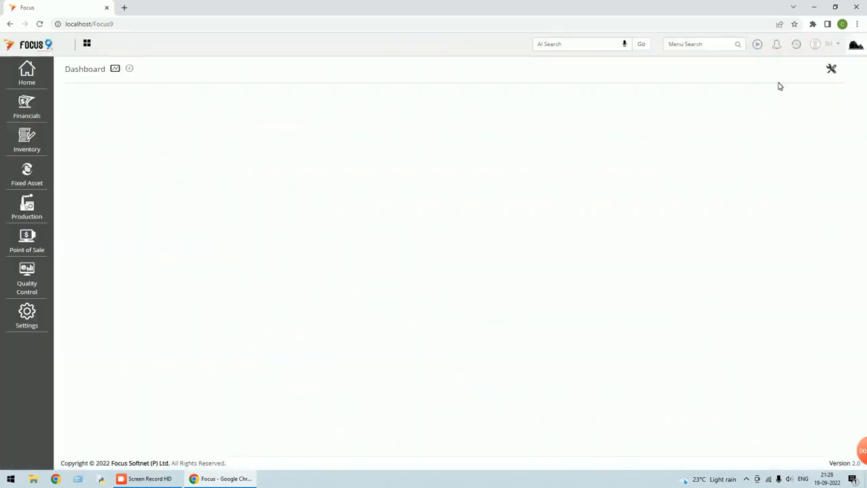
pyautogui.write('report')
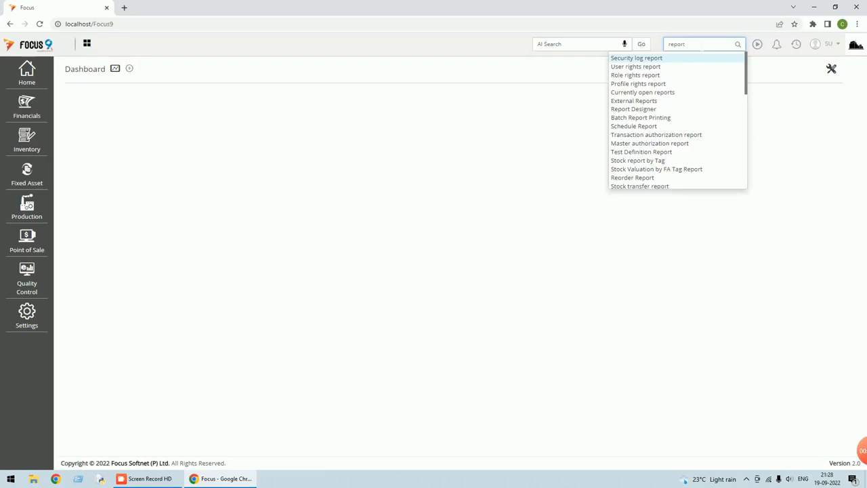
pyautogui.write(' d')
pyautogui.click(655, 59)
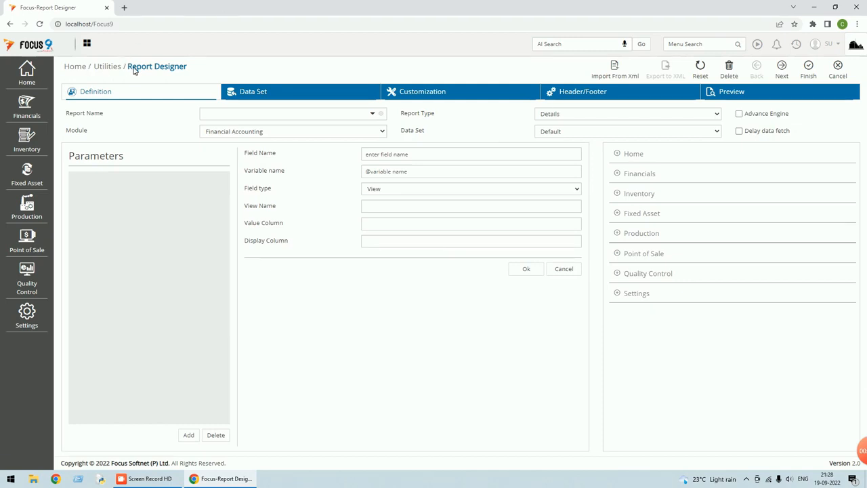
pyautogui.click(847, 75)
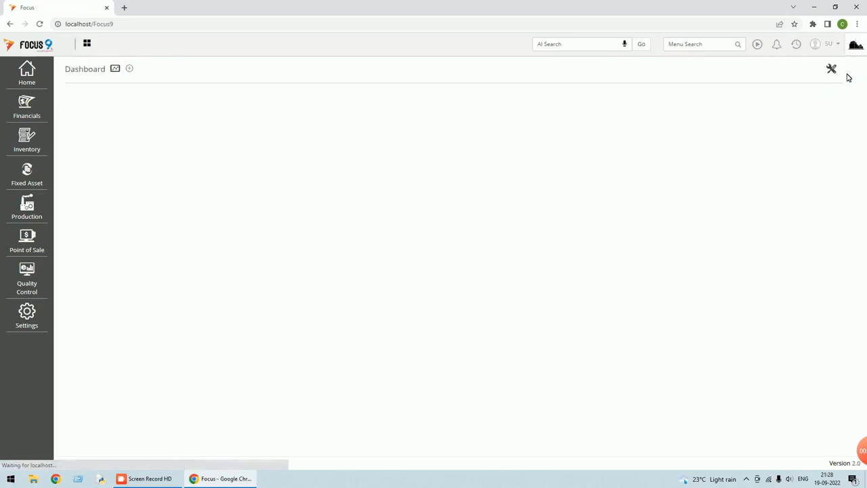
pyautogui.click(27, 81)
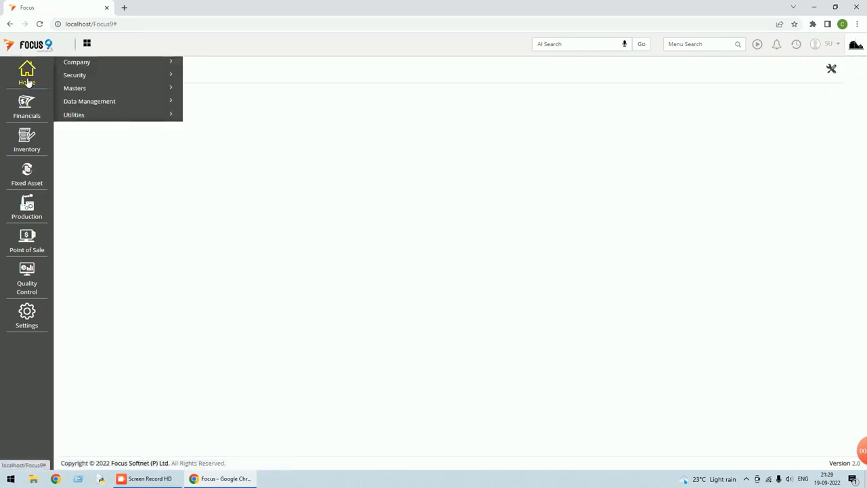
pyautogui.click(79, 115)
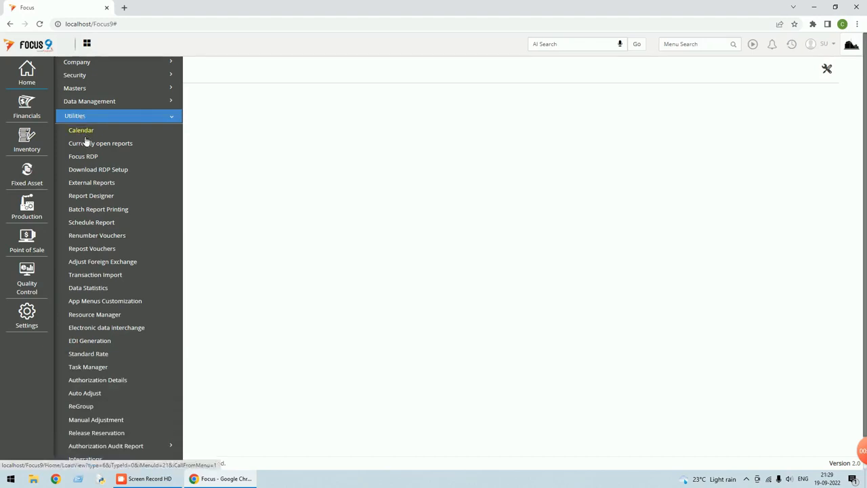
pyautogui.click(95, 198)
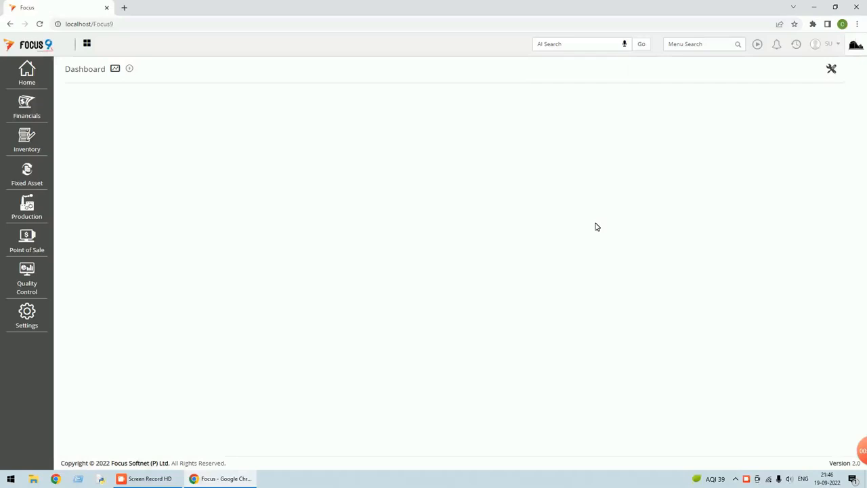
# Find Local - Sales Invoices with the menu search 'sales in' and open voucher 1.
pyautogui.click(699, 44)
pyautogui.write('sales in')
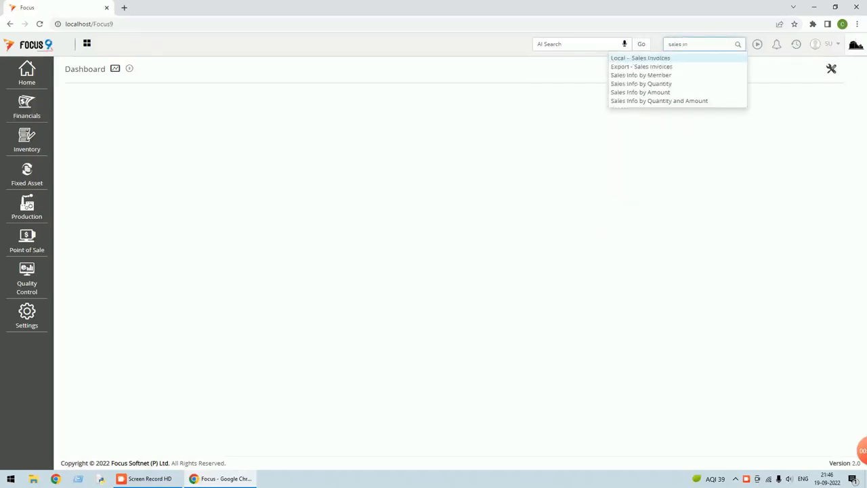
pyautogui.click(662, 59)
pyautogui.click(639, 71)
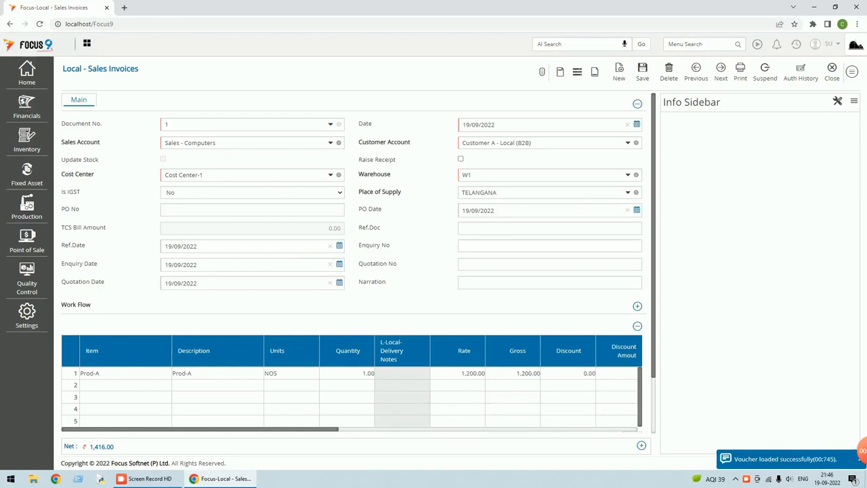
# Copy invoice 1 to the clipboard and close back to the Dashboard.
pyautogui.click(853, 71)
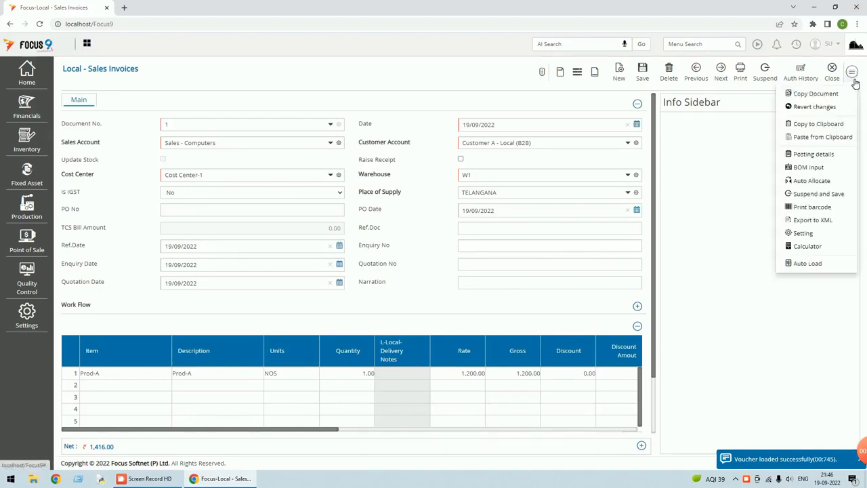
pyautogui.click(827, 121)
pyautogui.click(835, 72)
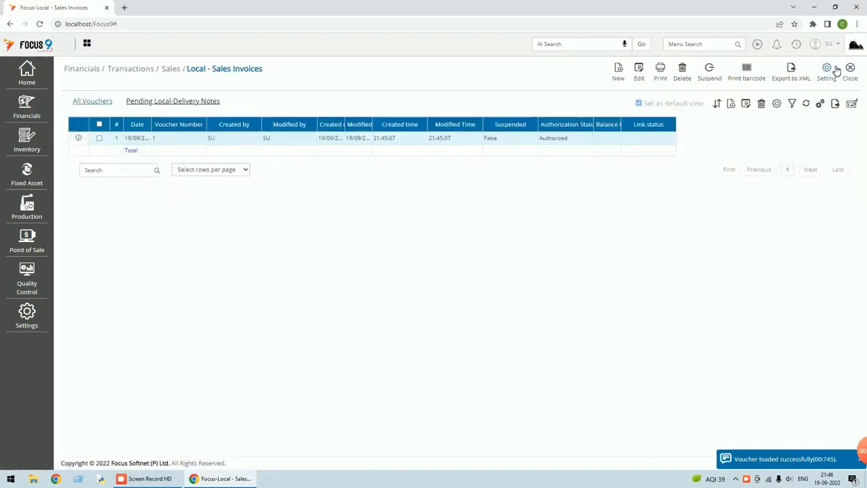
pyautogui.click(850, 75)
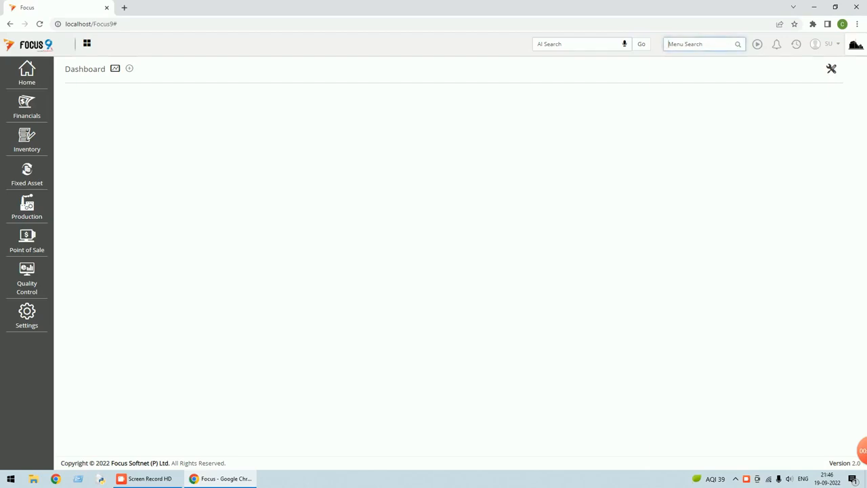
# Start a new Export - Sales Invoice and paste the copied local invoice into it.
pyautogui.write('expo')
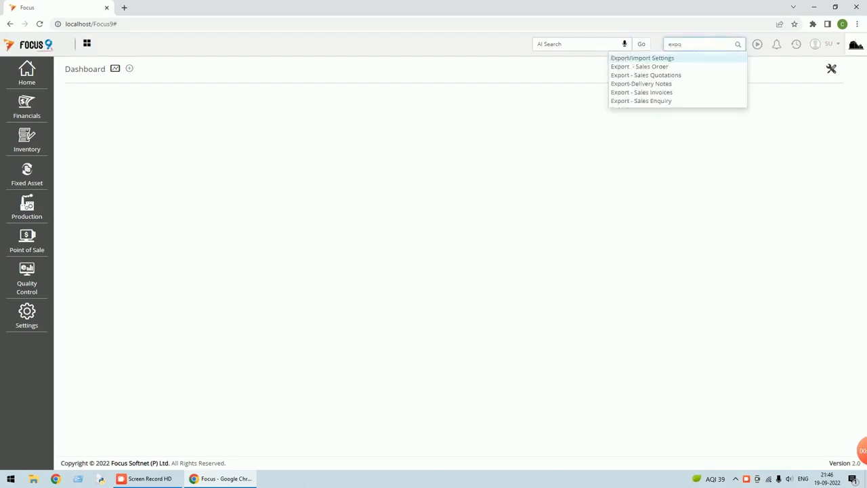
pyautogui.click(643, 92)
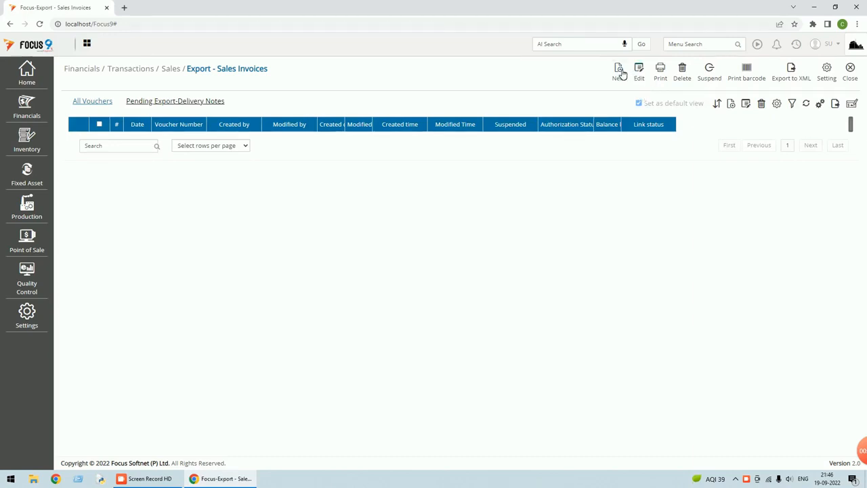
pyautogui.click(620, 72)
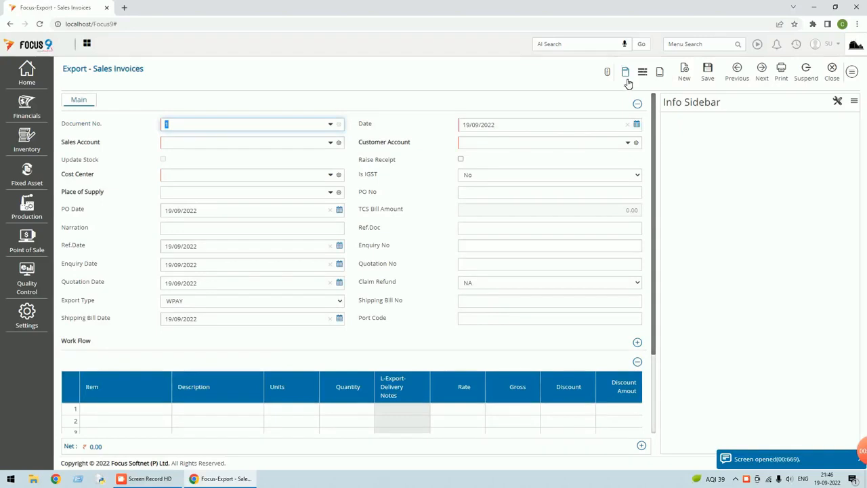
pyautogui.click(854, 73)
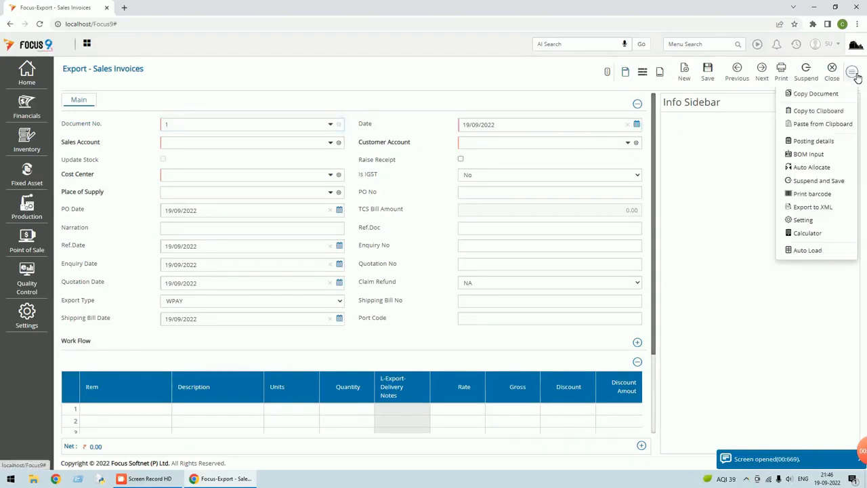
pyautogui.click(824, 125)
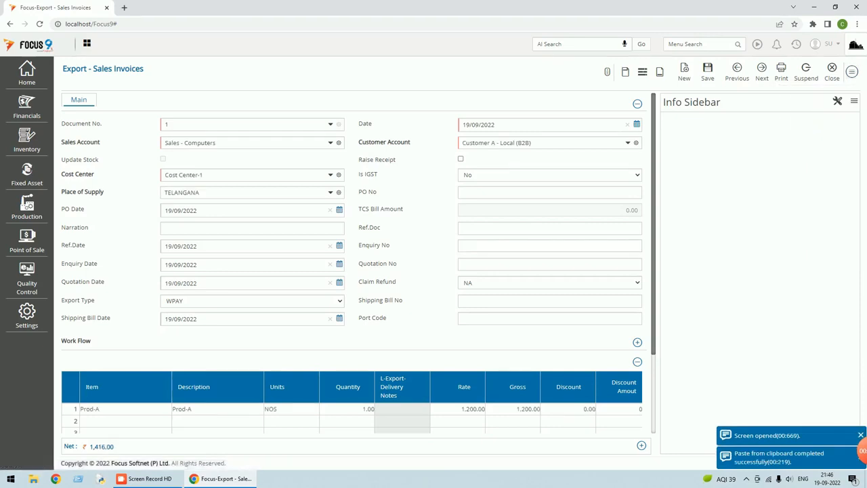
# Set the invoice's customer account to Customer C - Export.
pyautogui.moveTo(535, 143); pyautogui.dragTo(406, 142)
pyautogui.write('cu')
pyautogui.press('BackSpace')
pyautogui.press('BackSpace')
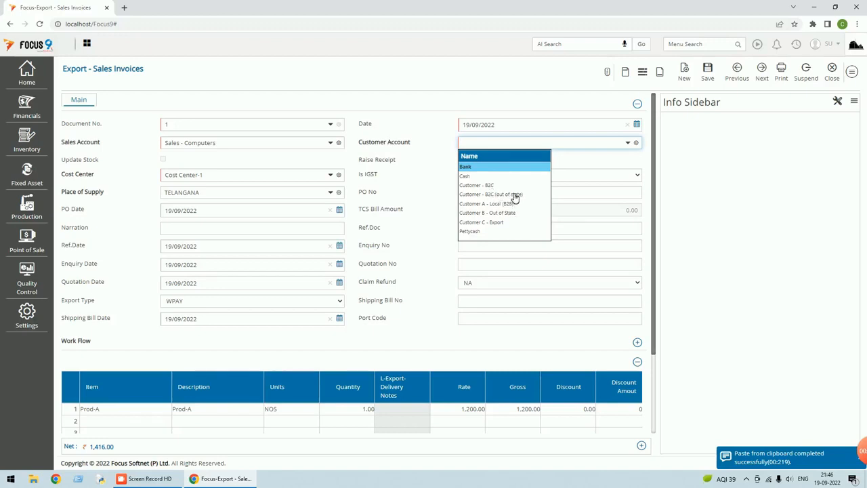
pyautogui.click(494, 224)
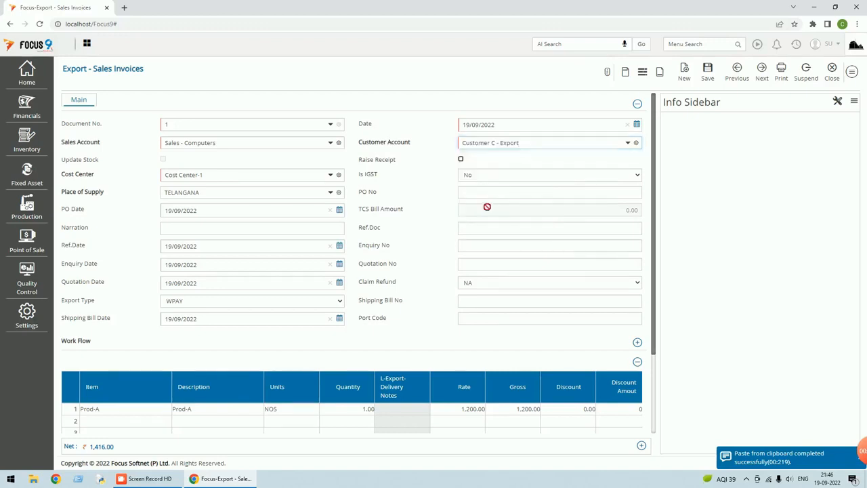
pyautogui.scroll(-1, 535, 157)
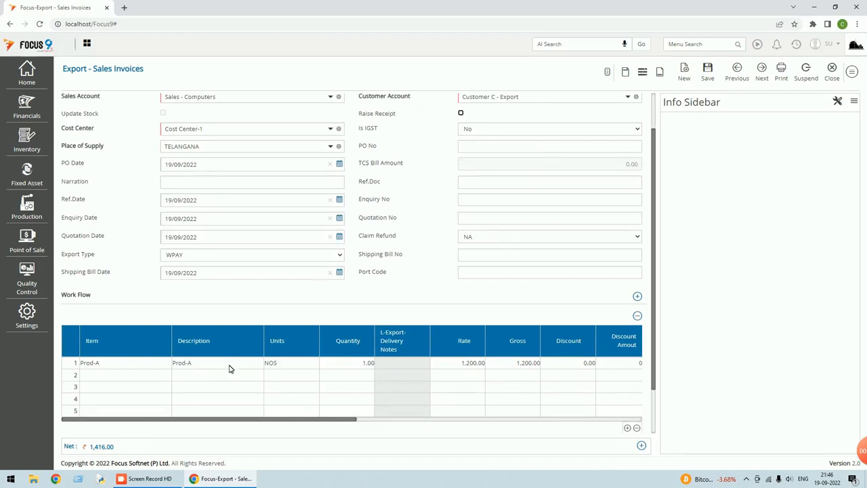
pyautogui.scroll(1, 246, 340)
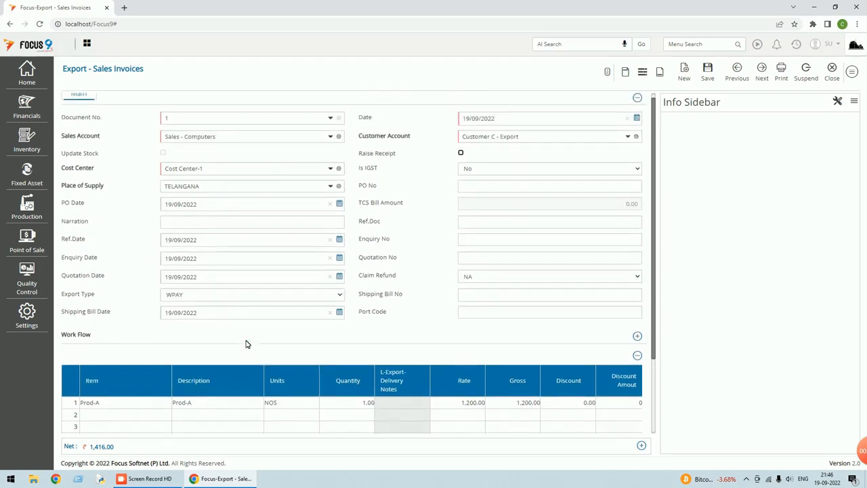
# Set the sales account to Sales - Home Appliances.
pyautogui.click(332, 143)
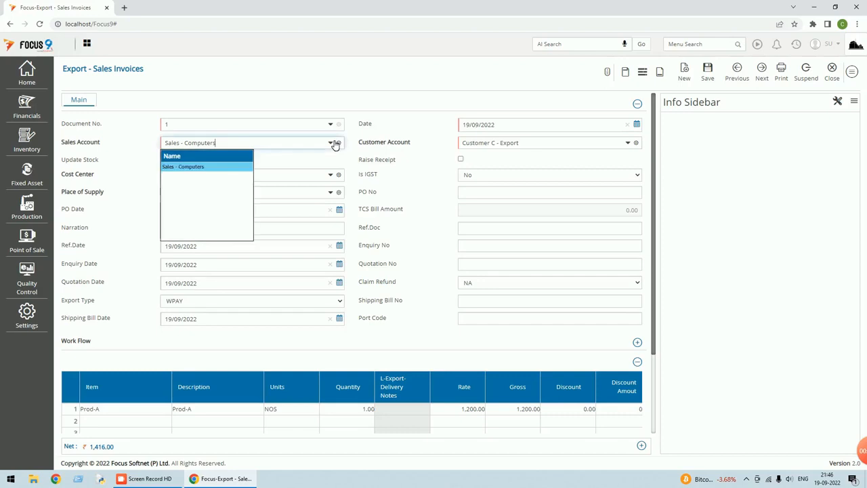
pyautogui.press('BackSpace')
pyautogui.press('BackSpace')
pyautogui.press('BackSpace')
pyautogui.press('BackSpace')
pyautogui.press('BackSpace')
pyautogui.press('BackSpace')
pyautogui.press('BackSpace')
pyautogui.press('BackSpace')
pyautogui.press('BackSpace')
pyautogui.press('BackSpace')
pyautogui.press('BackSpace')
pyautogui.press('BackSpace')
pyautogui.press('BackSpace')
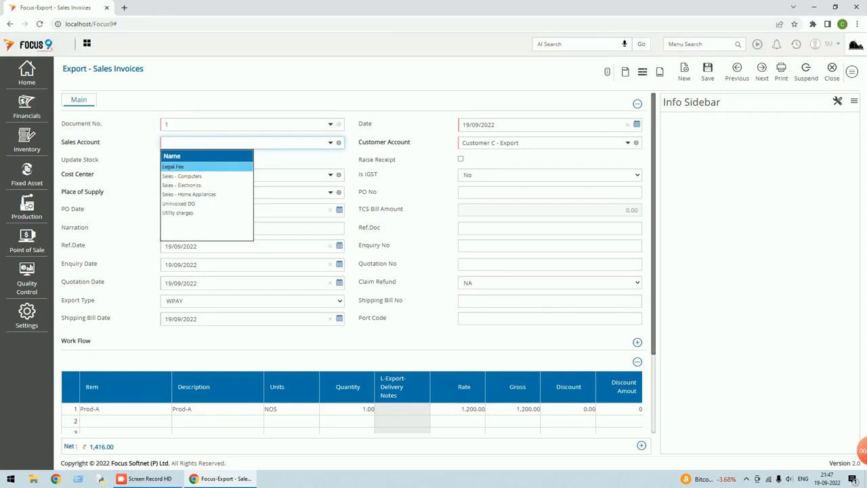
pyautogui.click(201, 195)
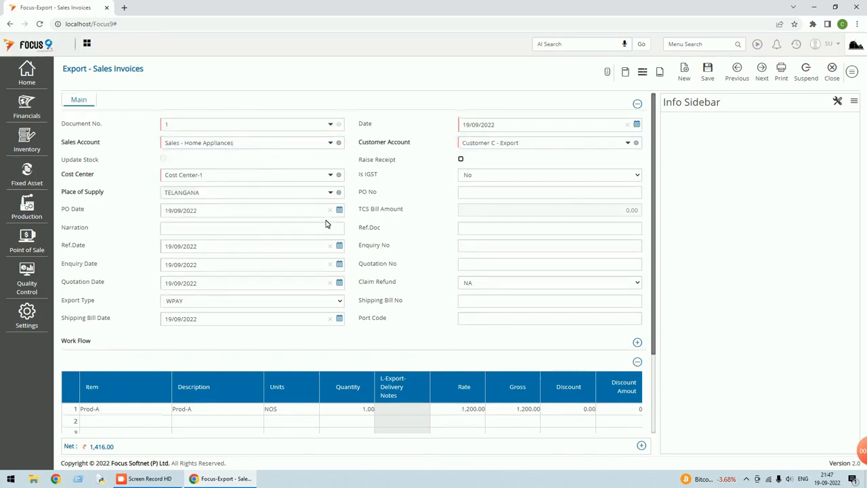
pyautogui.scroll(-2, 329, 224)
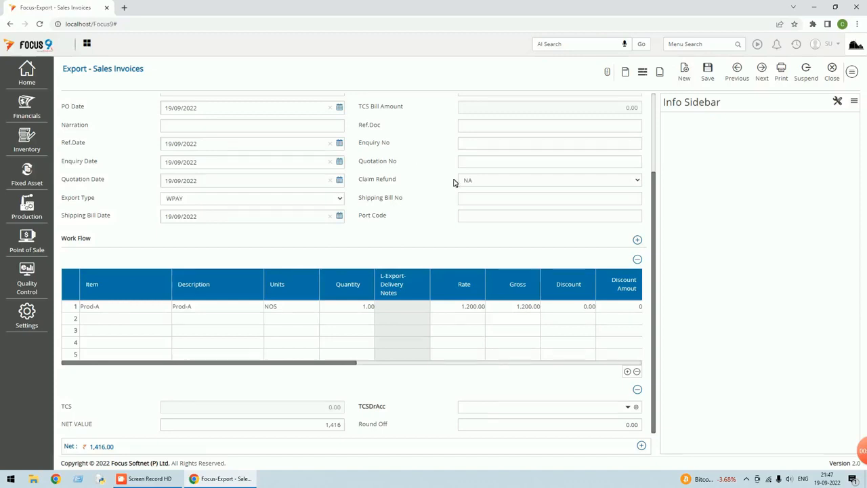
# Change the Prod-A line's rate to 1500 and its CGST to 0.
pyautogui.click(448, 309)
pyautogui.write('1')
pyautogui.write('500')
pyautogui.press('Tab')
pyautogui.press('Tab')
pyautogui.press('Tab')
pyautogui.press('Tab')
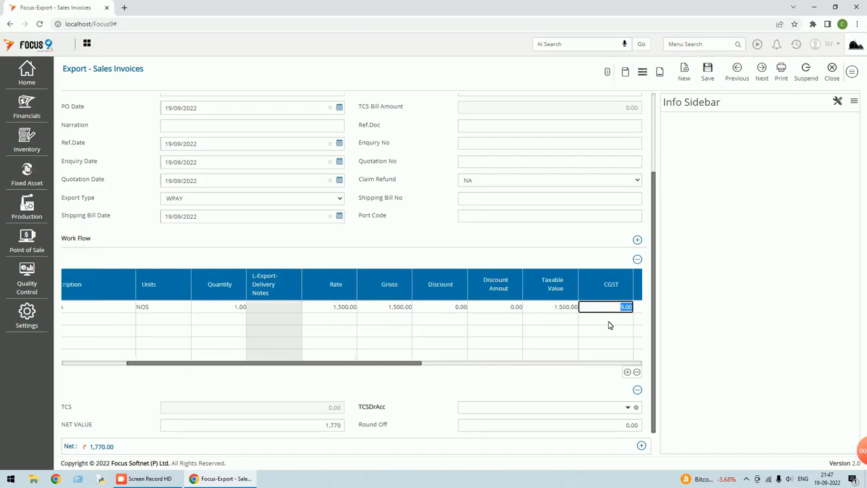
pyautogui.write('0')
pyautogui.press('Tab')
pyautogui.press('Tab')
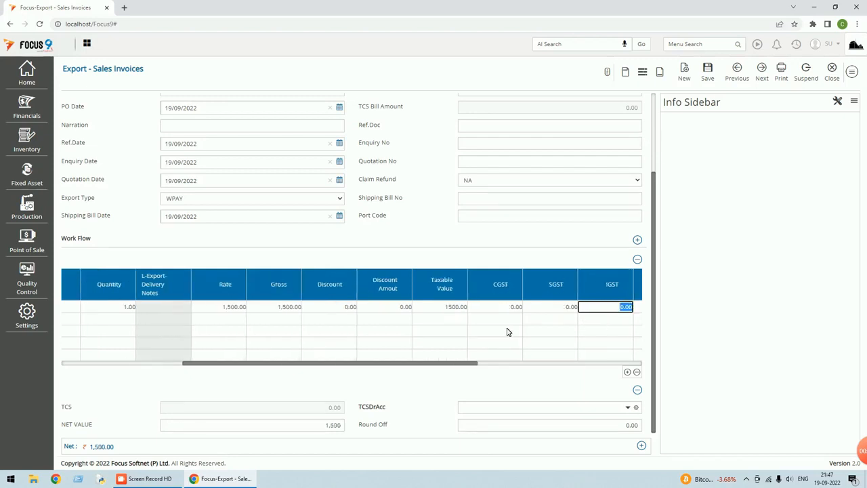
pyautogui.press('Tab')
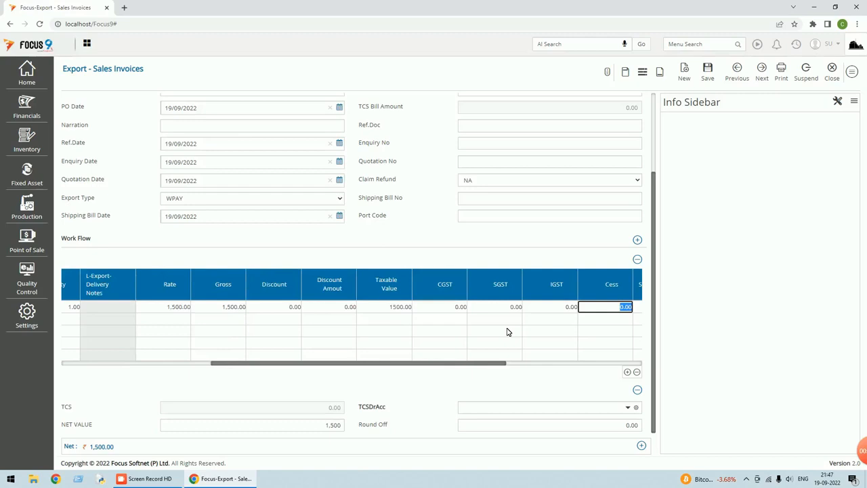
# Save the invoice with a new 1500.00 bill reference and close back to the Dashboard.
pyautogui.click(709, 75)
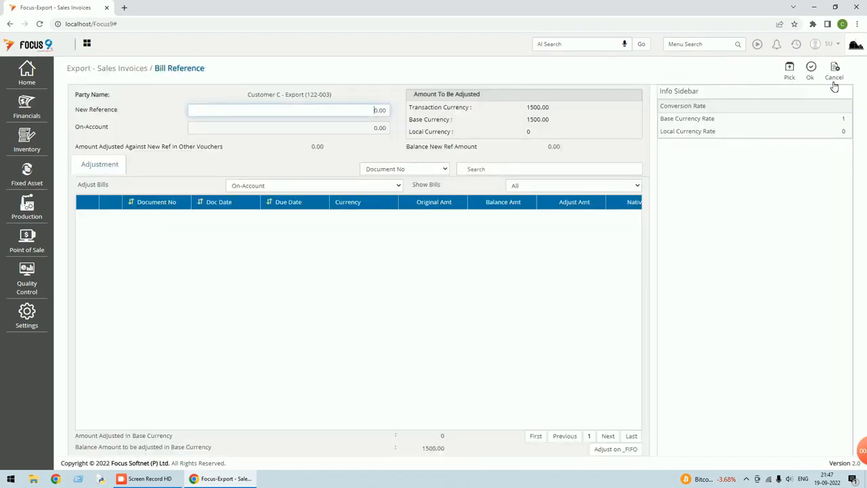
pyautogui.click(792, 76)
pyautogui.click(810, 71)
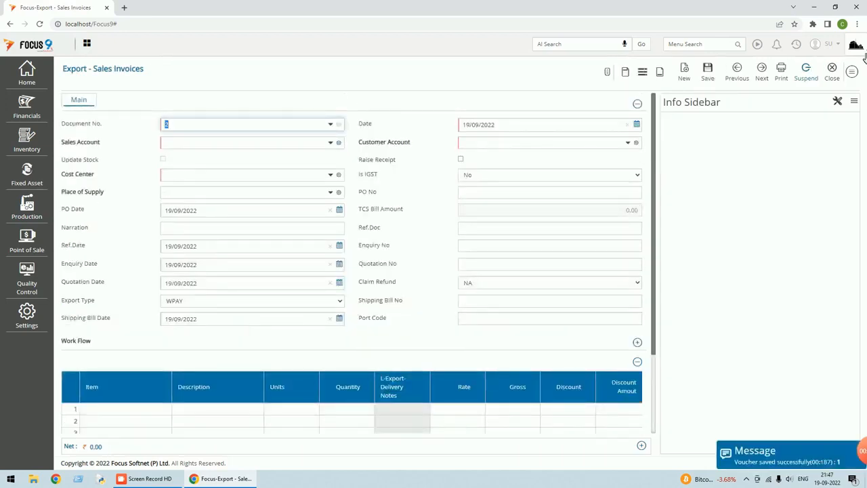
pyautogui.click(837, 79)
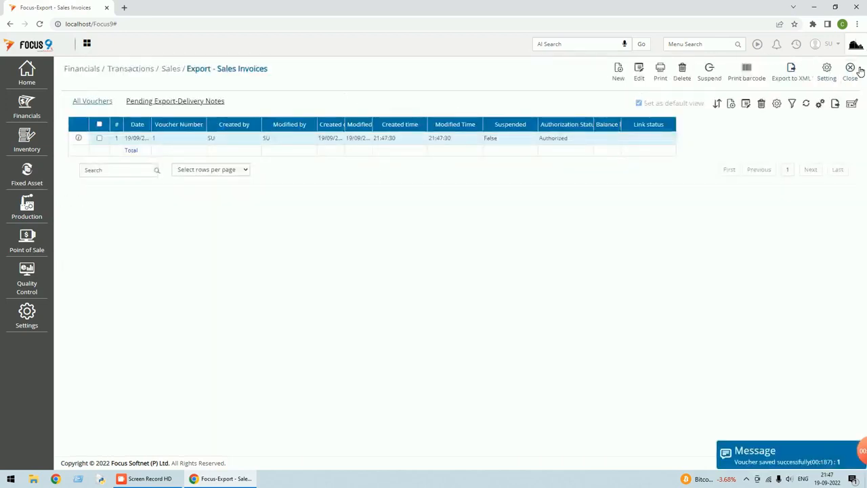
pyautogui.click(858, 76)
pyautogui.click(701, 44)
pyautogui.write('data')
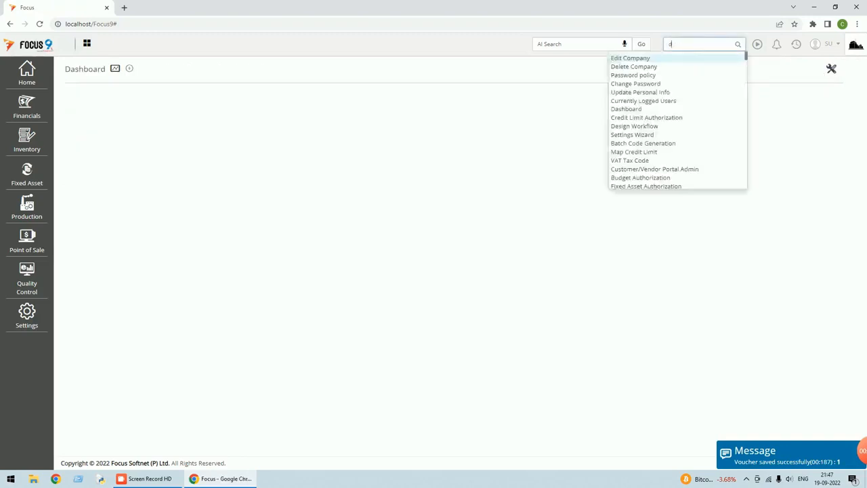
pyautogui.click(621, 58)
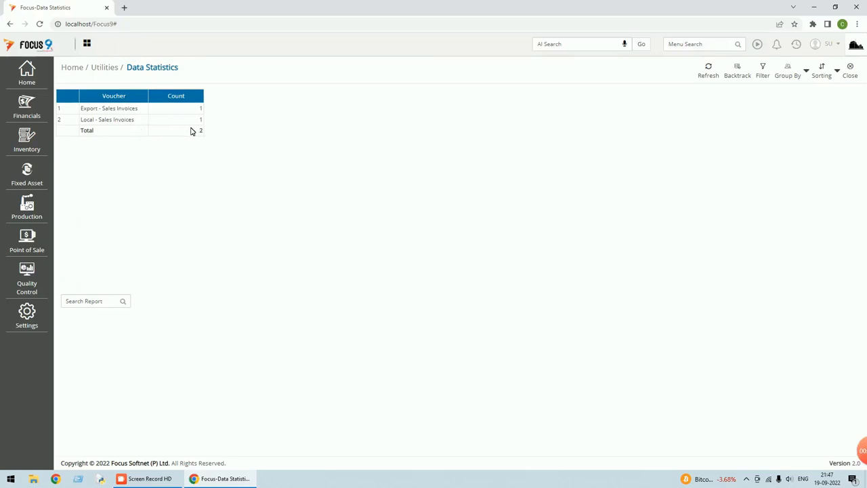
pyautogui.click(851, 76)
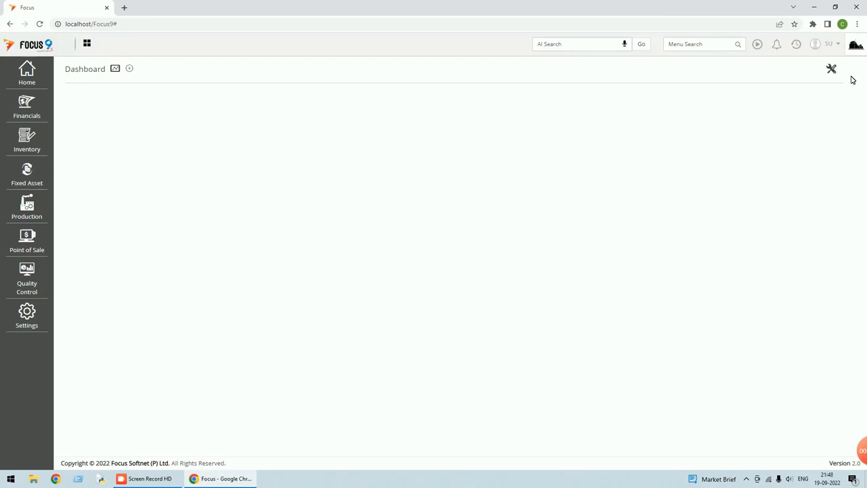
# Open Summary Sales Register from Financials > Reports > Sales Report and expand its date options.
pyautogui.click(25, 103)
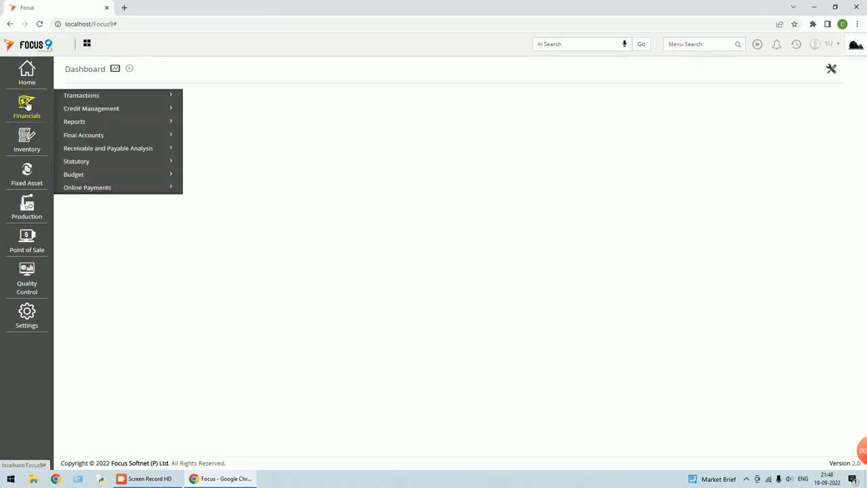
pyautogui.click(88, 126)
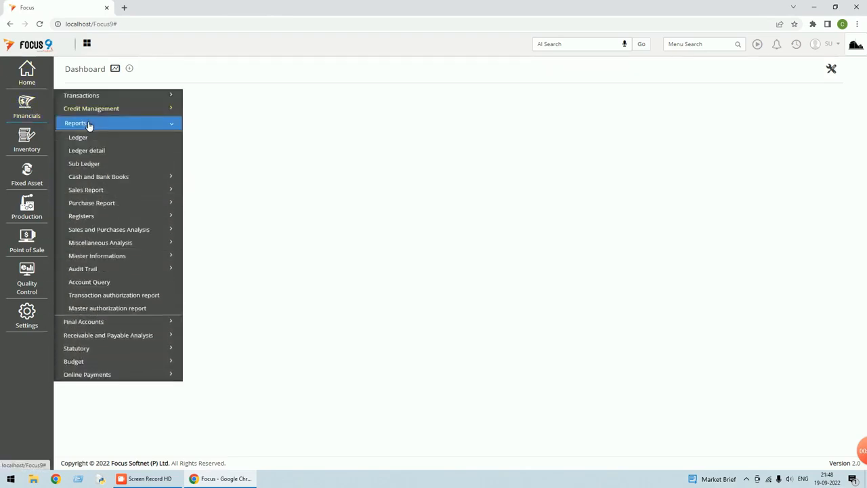
pyautogui.click(120, 195)
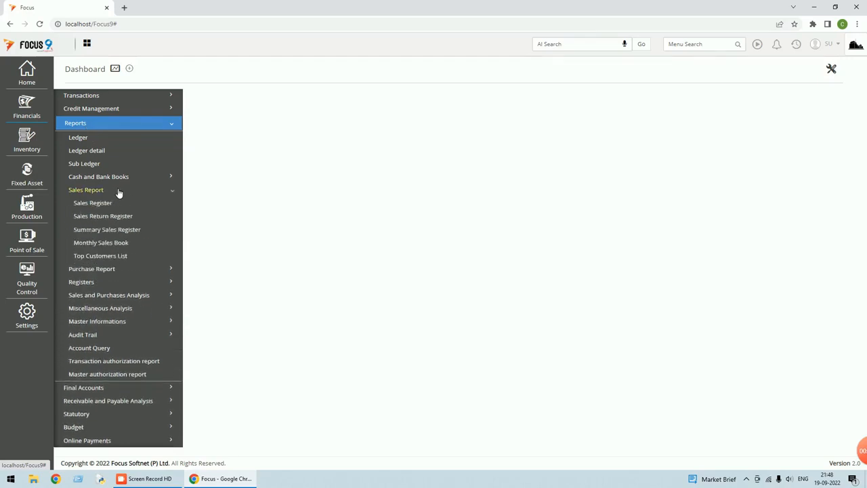
pyautogui.click(112, 230)
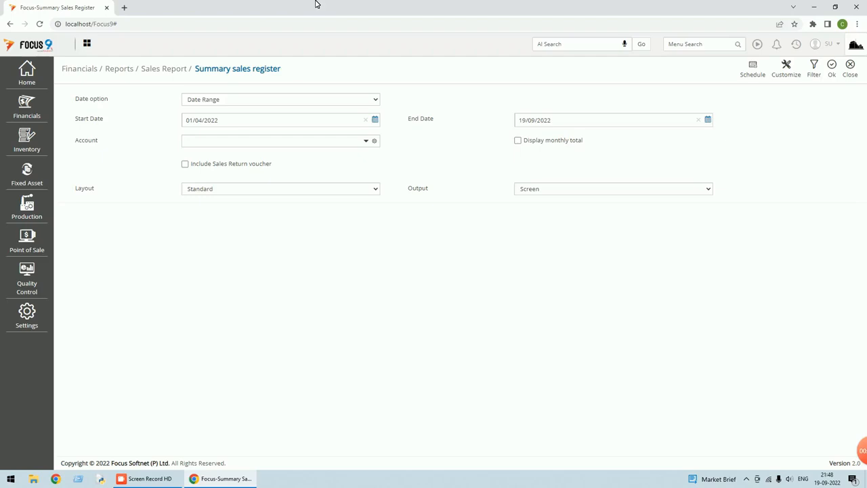
pyautogui.click(374, 100)
# Run the Summary sales register for account SALES, as on date.
pyautogui.click(287, 119)
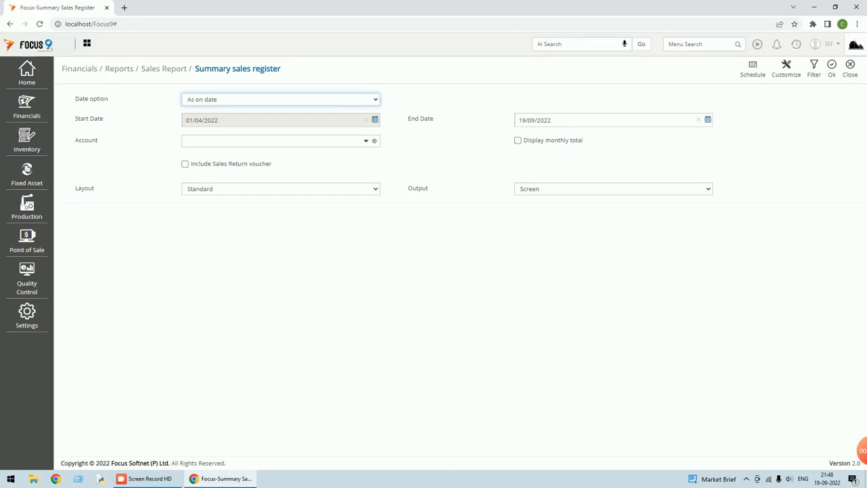
pyautogui.click(370, 142)
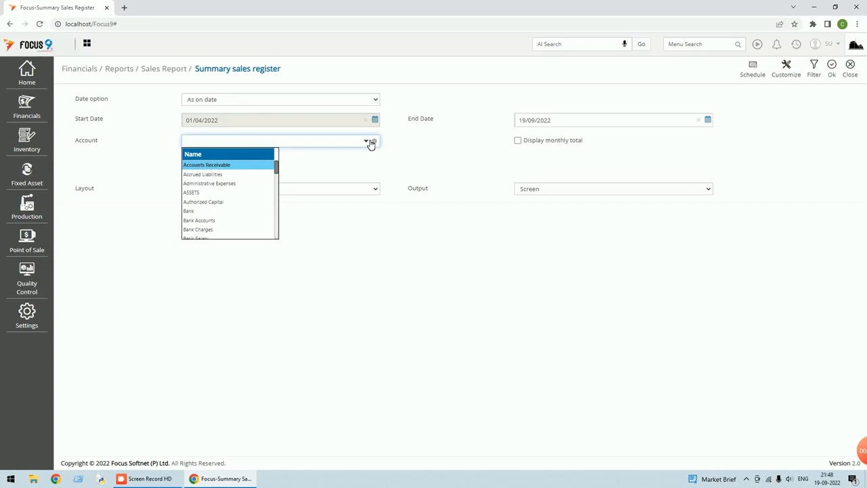
pyautogui.write('sal')
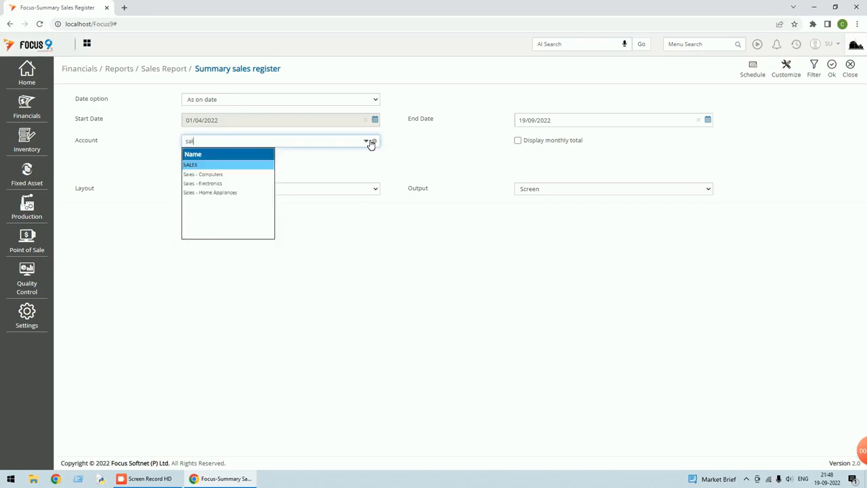
pyautogui.press('Return')
pyautogui.click(834, 70)
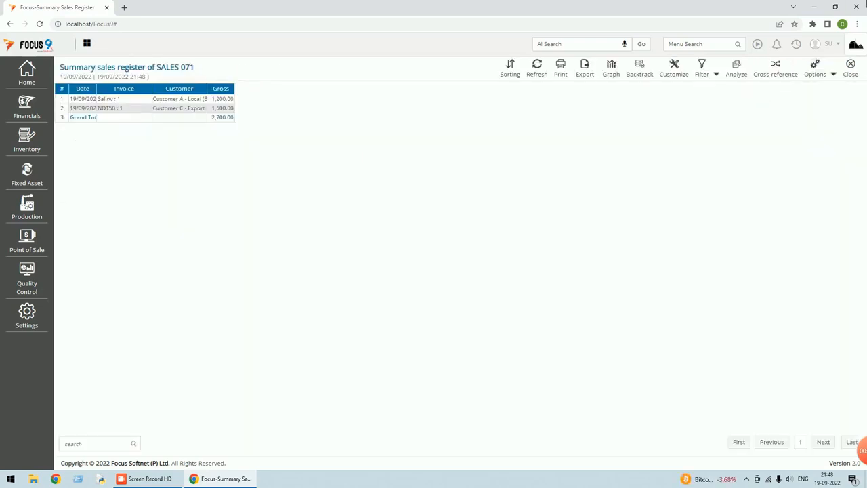
# Auto-adjust the register's column widths so values like Grand Total show fully.
pyautogui.click(834, 74)
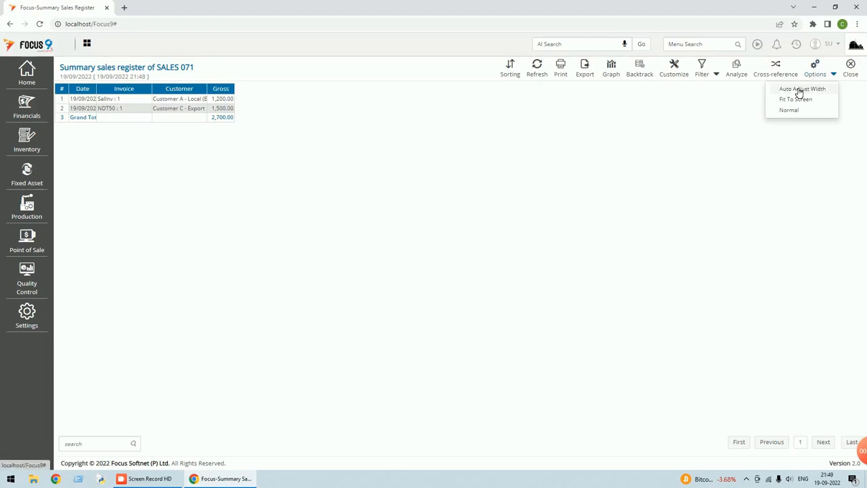
pyautogui.click(800, 91)
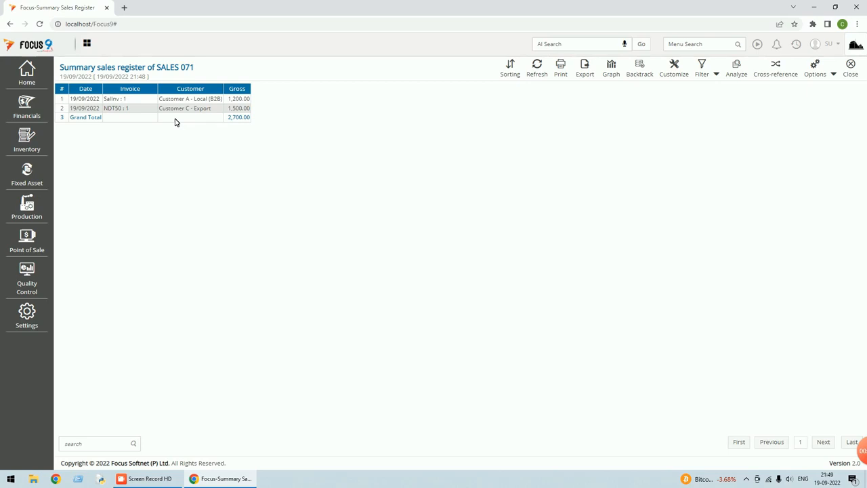
# Cancel the Refine filter dialog unchanged, then close the report and its options form.
pyautogui.click(717, 75)
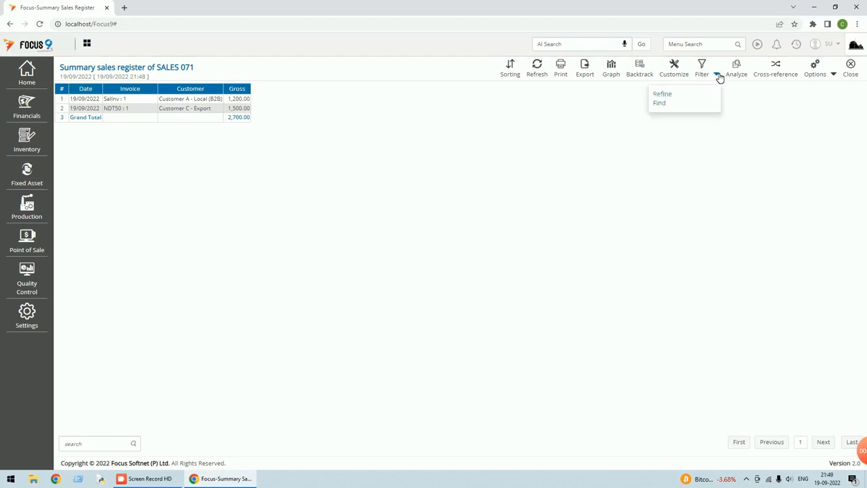
pyautogui.click(705, 72)
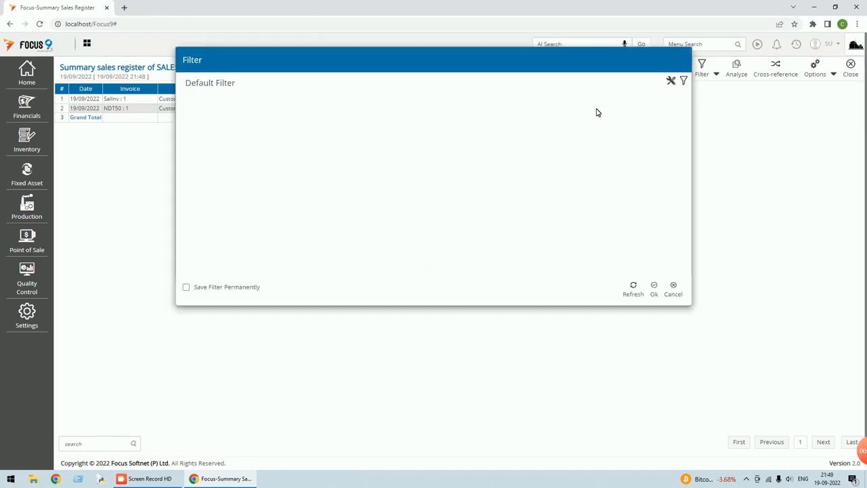
pyautogui.click(678, 294)
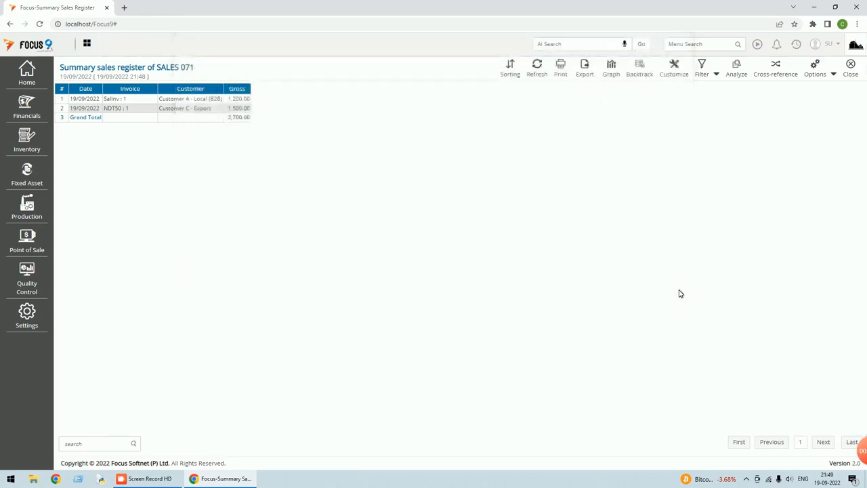
pyautogui.click(853, 71)
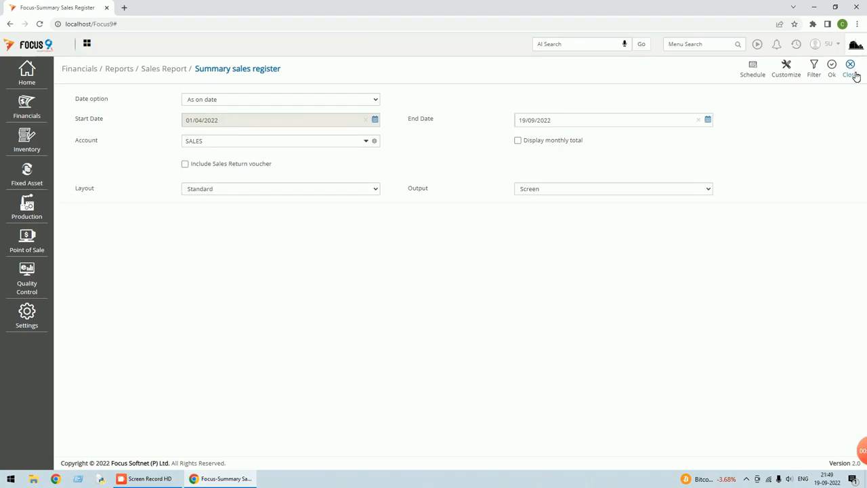
pyautogui.click(854, 77)
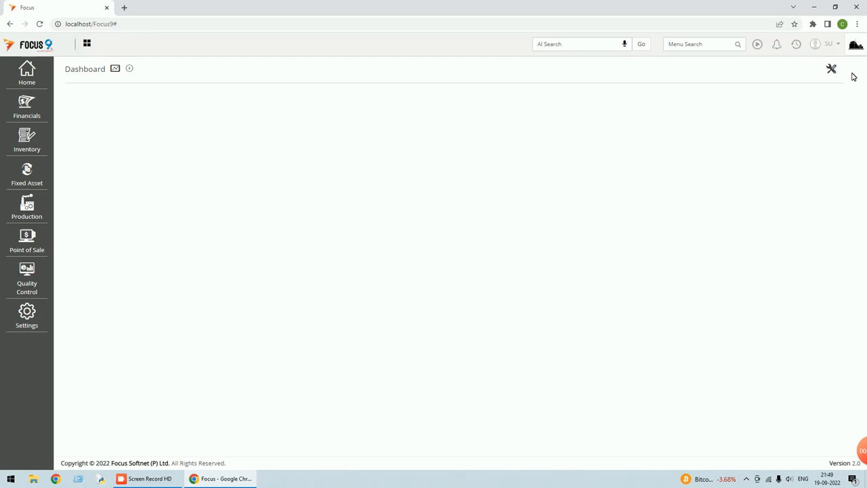
# Open the Report Designer through a menu search for 'report'.
pyautogui.click(701, 44)
pyautogui.write('report')
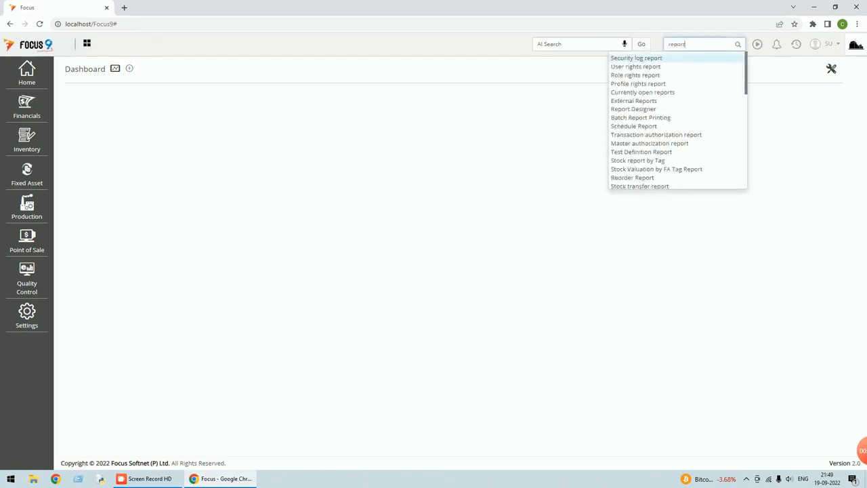
pyautogui.write('s')
pyautogui.press('BackSpace')
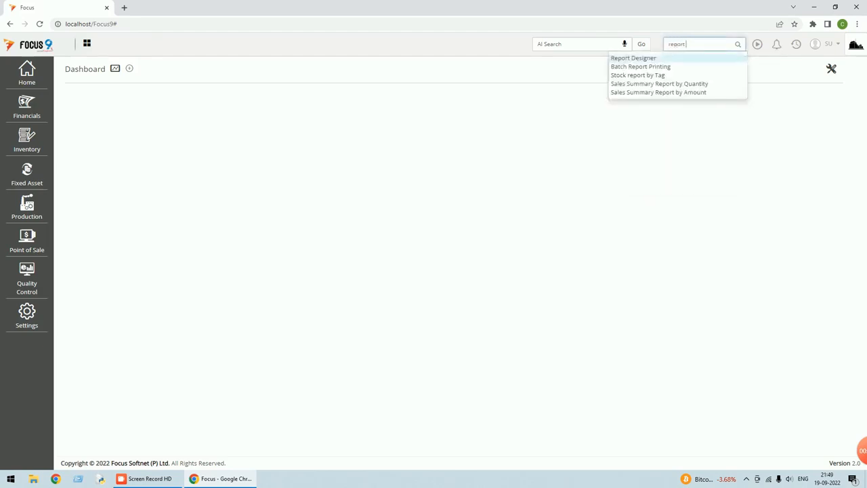
pyautogui.click(642, 59)
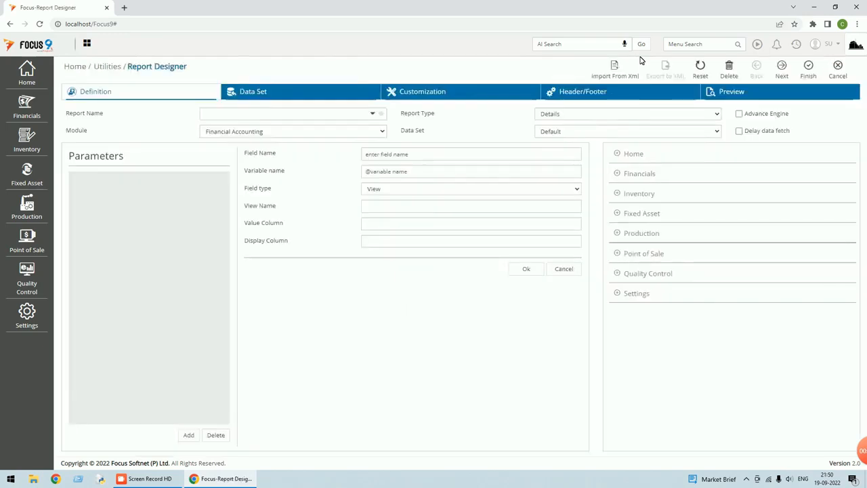
# Name the new report 'Local Sales Register'.
pyautogui.click(271, 113)
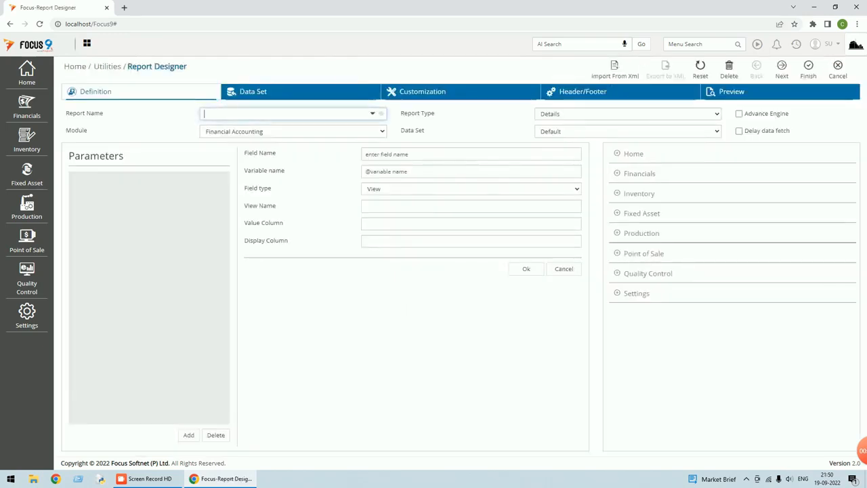
pyautogui.write('Lo')
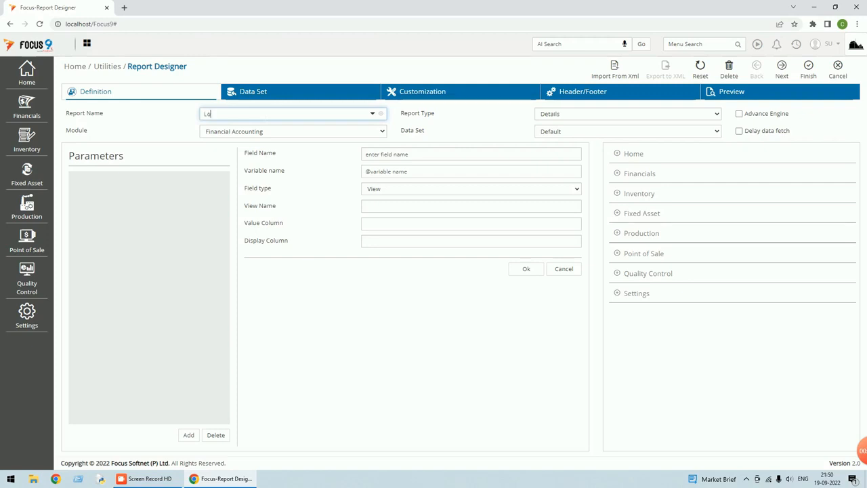
pyautogui.write('cal Sales')
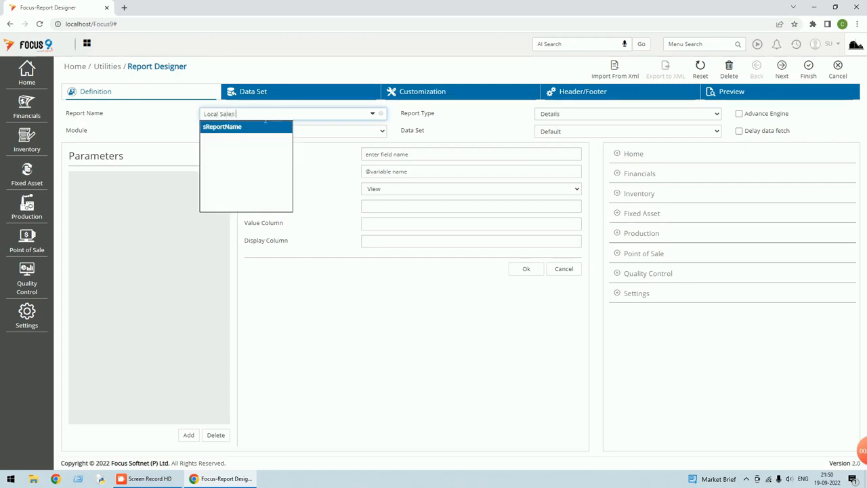
pyautogui.write(' Register')
pyautogui.press('Tab')
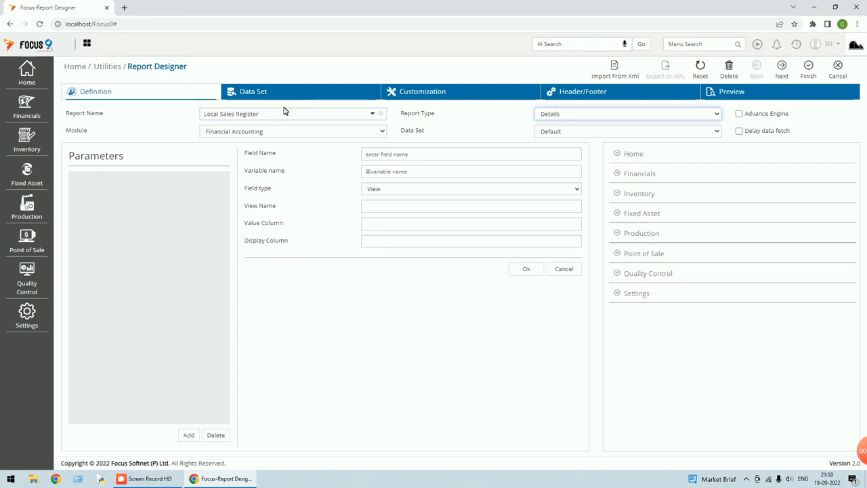
# Base the report's data set on all transactions of Local - Sales Invoices vouchers.
pyautogui.click(270, 93)
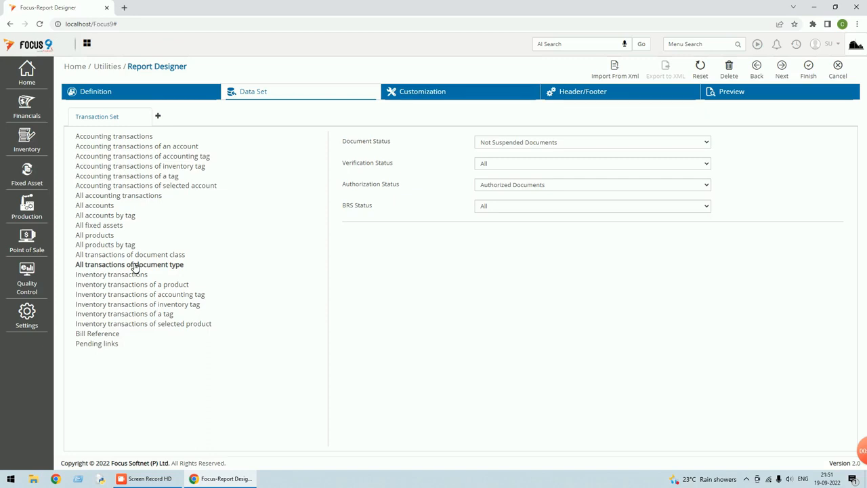
pyautogui.click(124, 266)
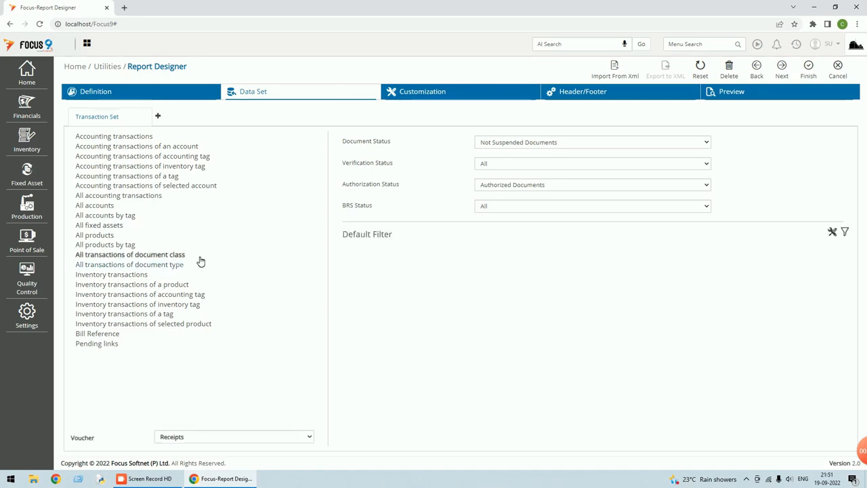
pyautogui.click(310, 438)
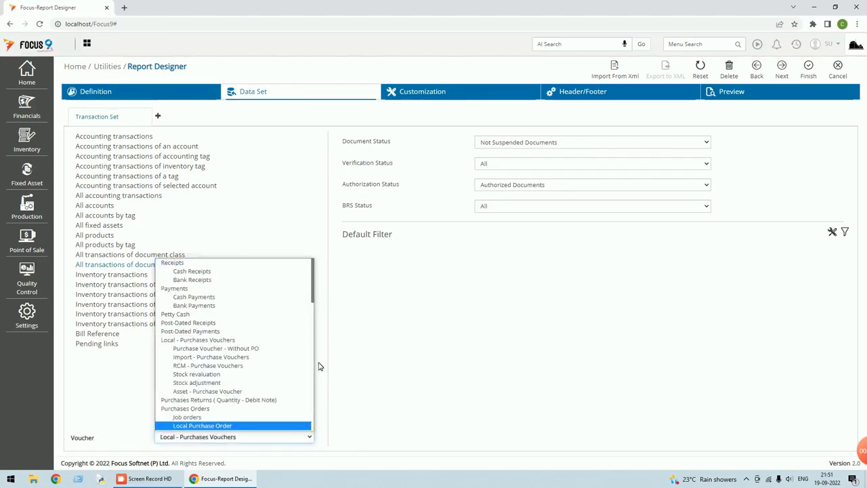
pyautogui.scroll(-5, 265, 347)
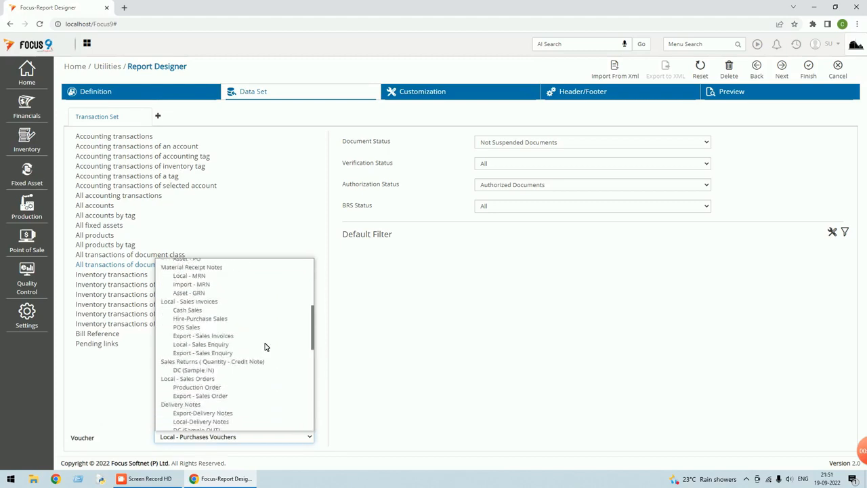
pyautogui.click(194, 303)
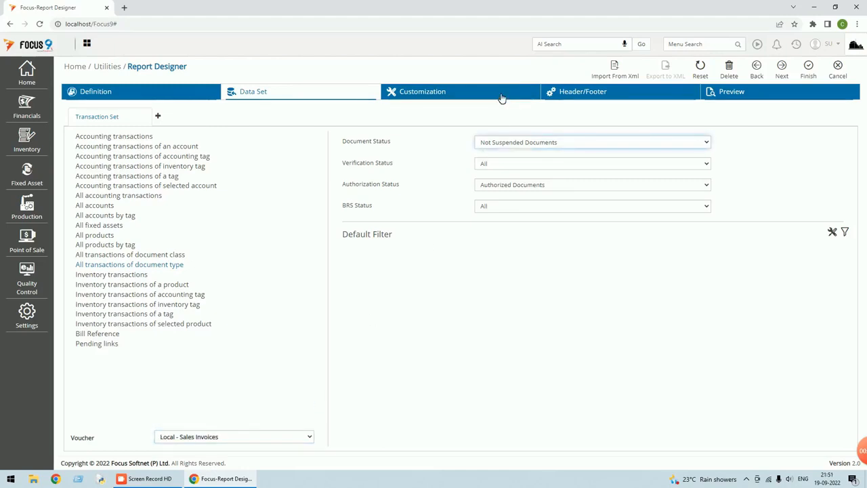
pyautogui.click(433, 99)
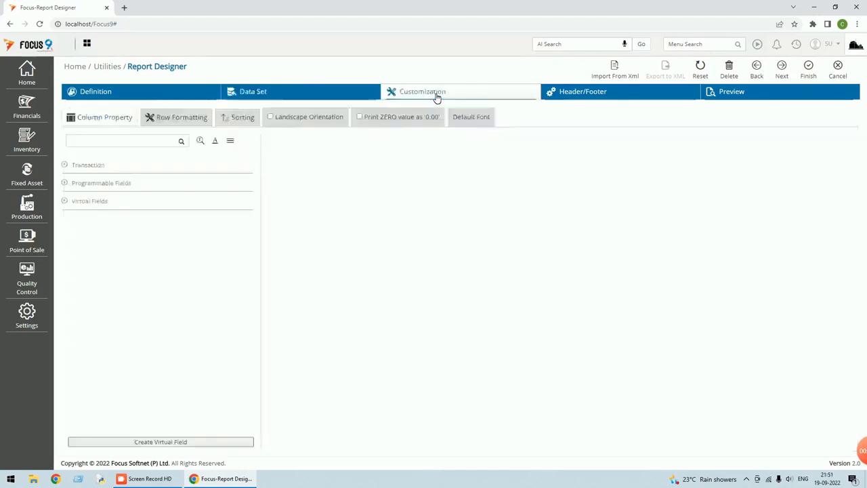
# Add Date and DocNo from Transaction Fields as report columns.
pyautogui.click(66, 166)
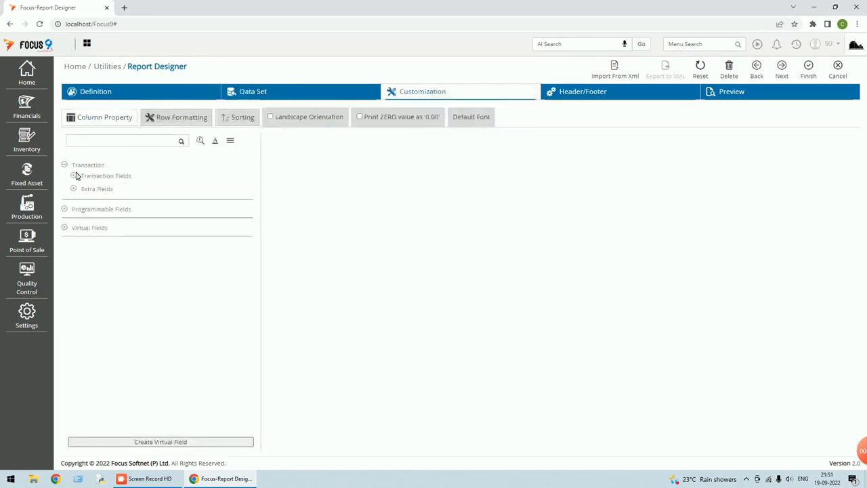
pyautogui.click(75, 177)
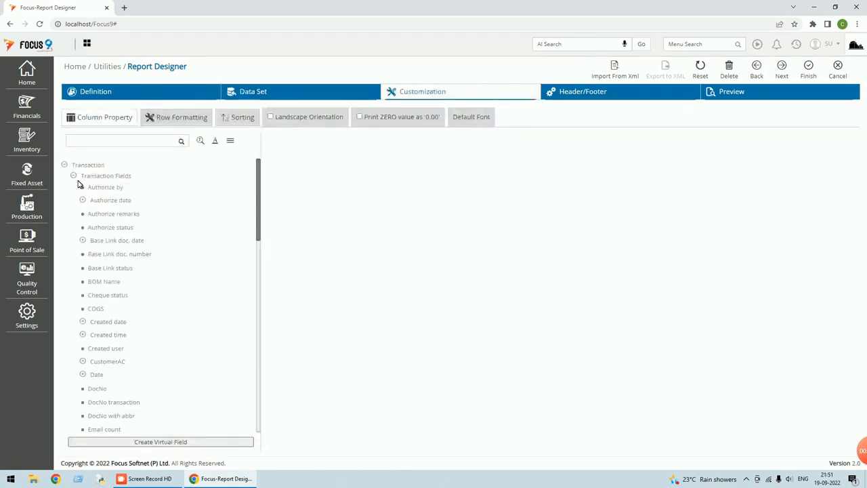
pyautogui.scroll(-1, 134, 251)
pyautogui.click(84, 328)
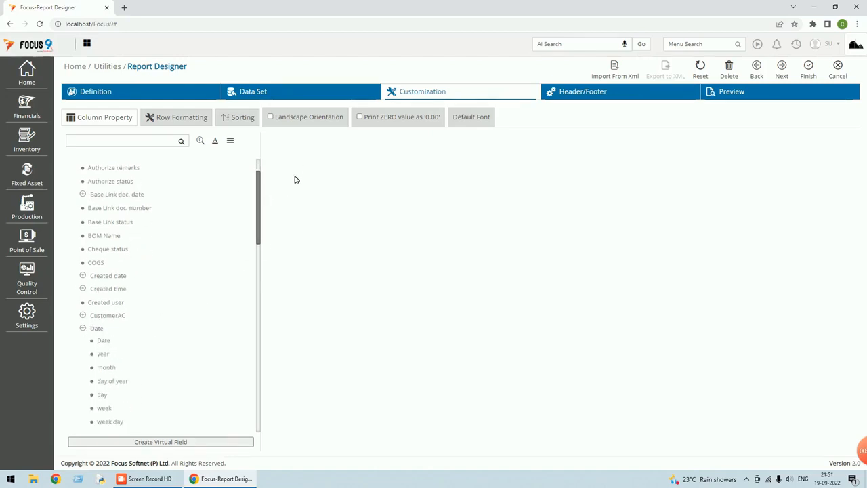
pyautogui.click(104, 341)
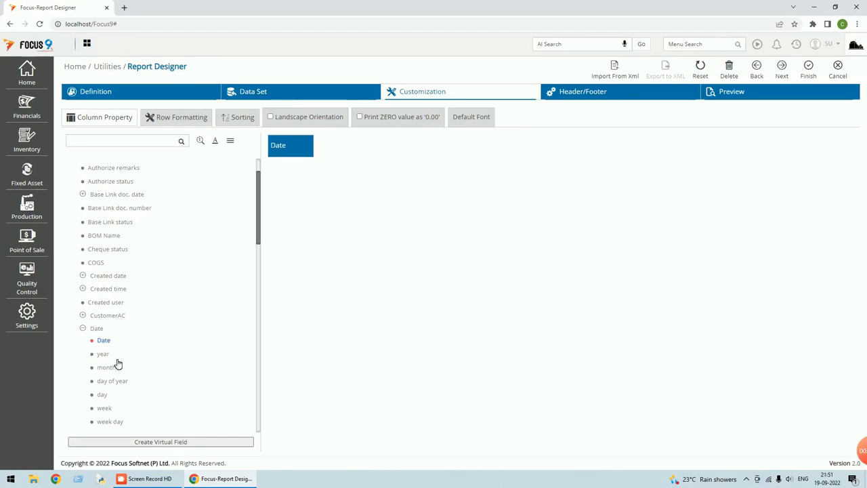
pyautogui.click(84, 329)
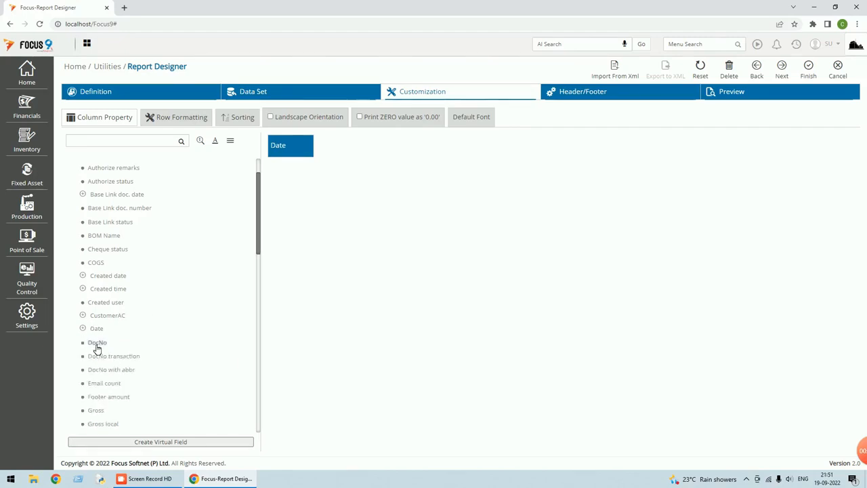
pyautogui.doubleClick(97, 344)
# Add the CustomerAC Name field as a report column.
pyautogui.scroll(-3, 124, 300)
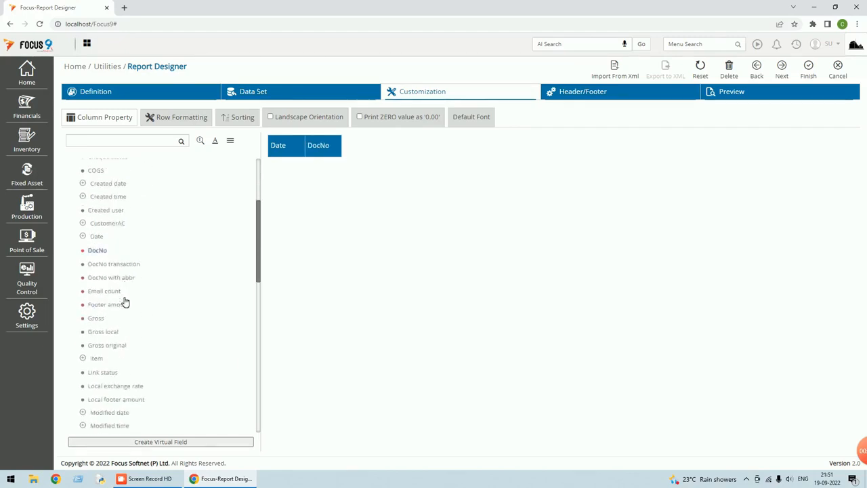
pyautogui.scroll(5, 110, 317)
pyautogui.scroll(-8, 109, 318)
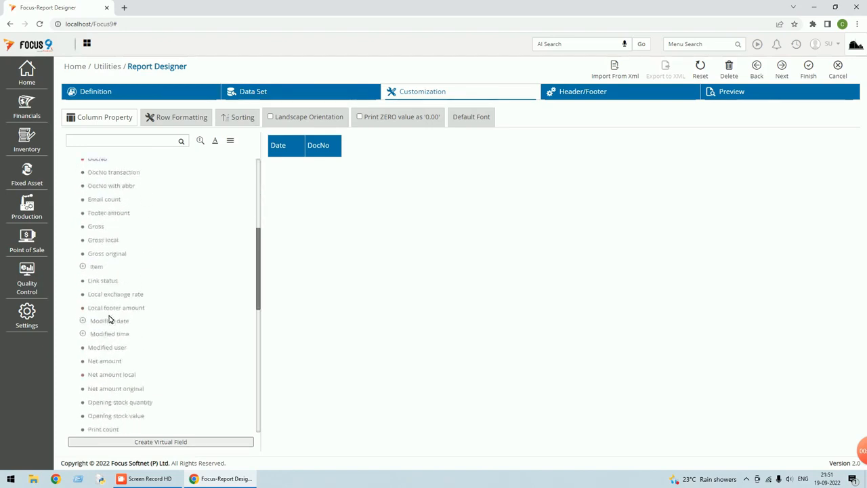
pyautogui.scroll(7, 111, 318)
pyautogui.scroll(3, 108, 317)
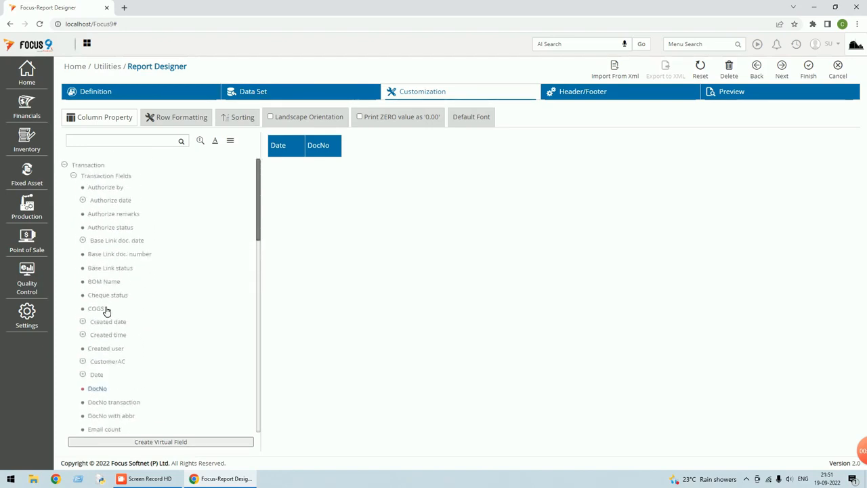
pyautogui.click(65, 166)
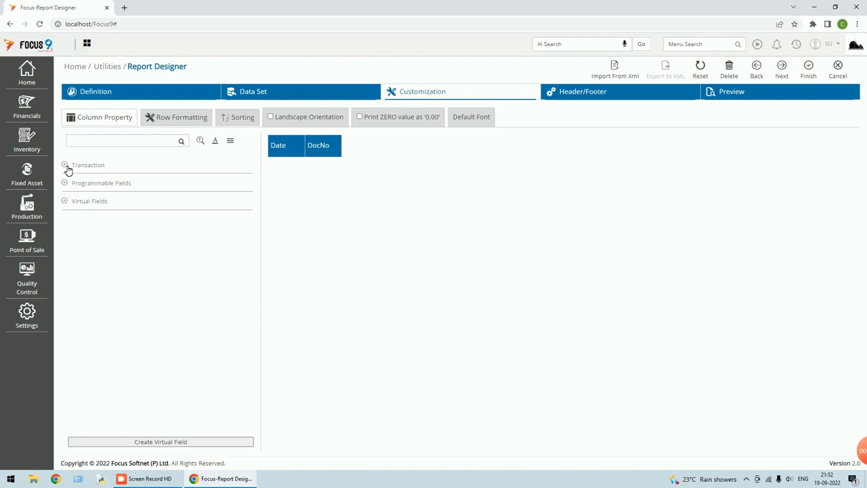
pyautogui.click(65, 166)
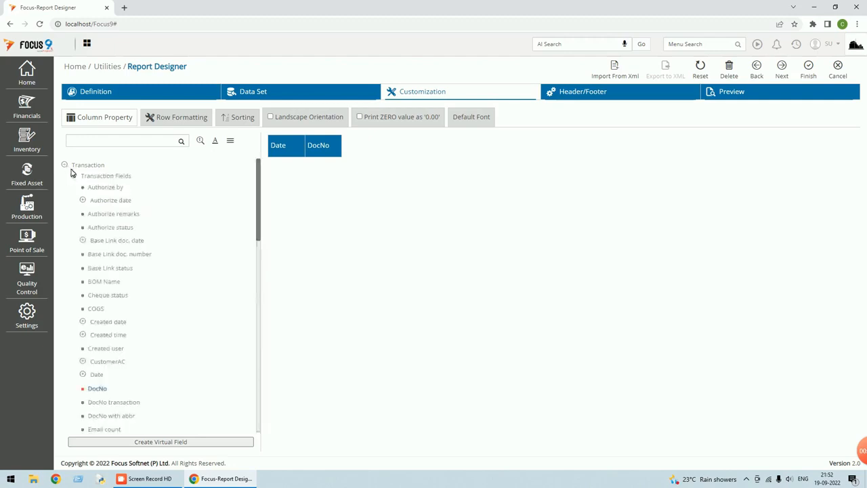
pyautogui.scroll(-1, 121, 205)
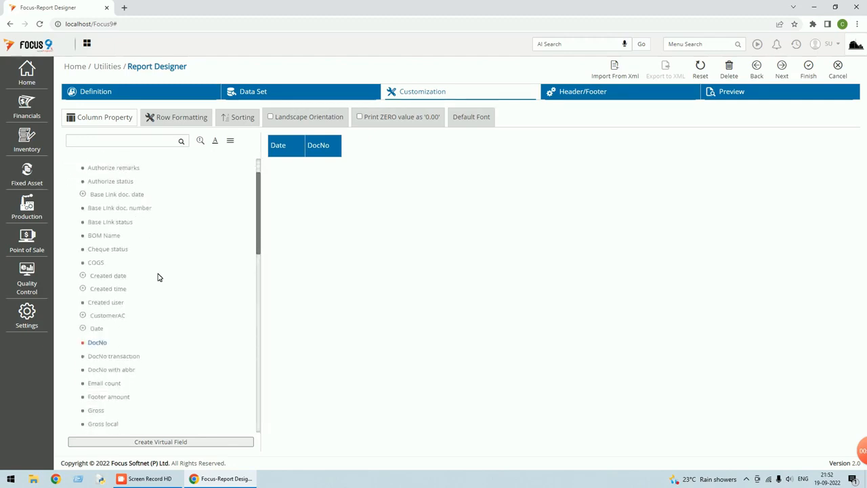
pyautogui.click(84, 316)
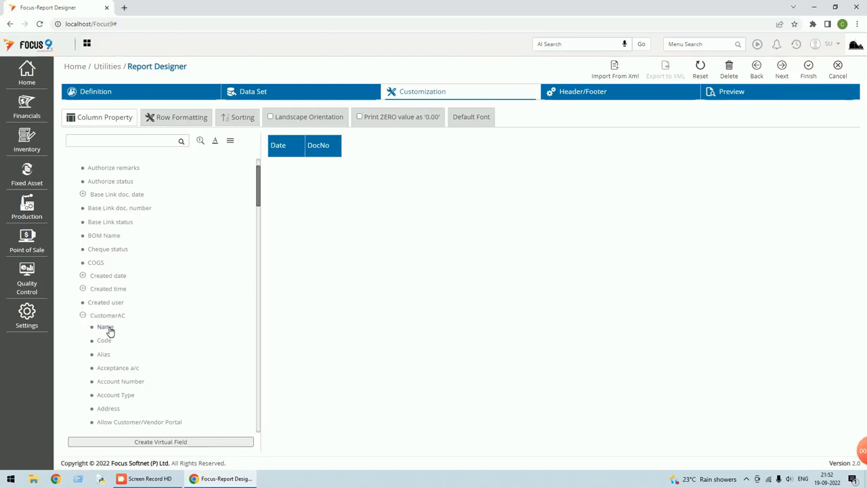
pyautogui.doubleClick(105, 327)
pyautogui.click(83, 315)
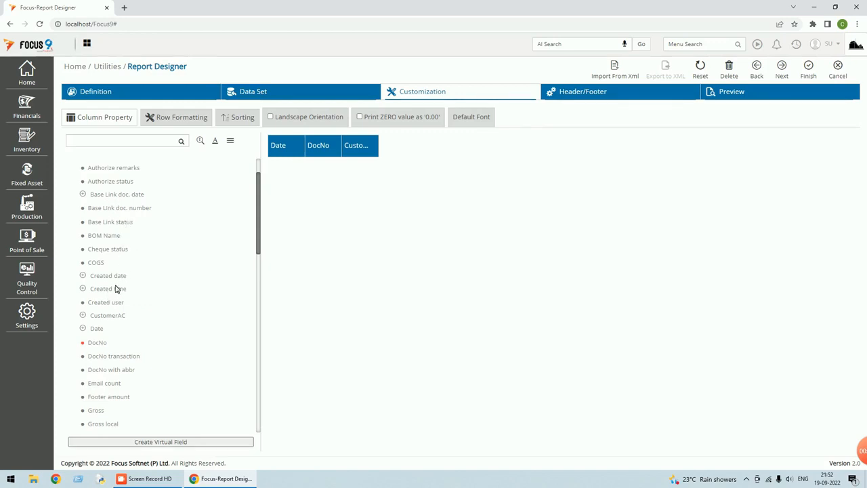
pyautogui.scroll(-3, 116, 316)
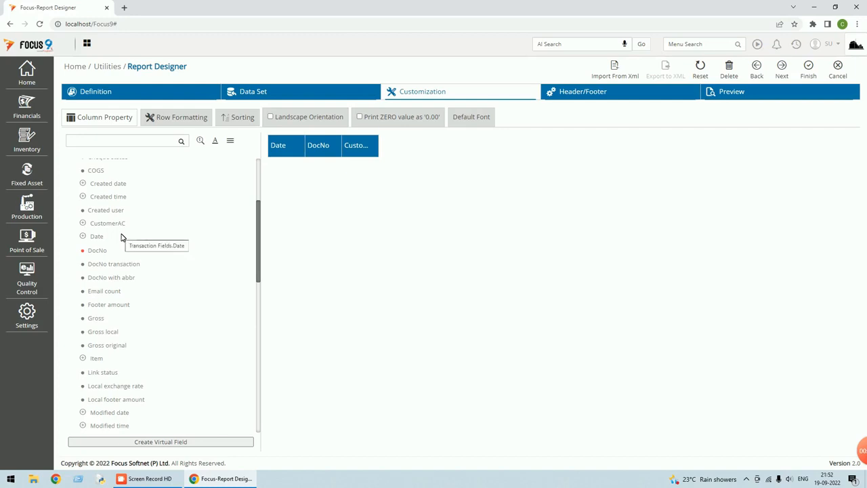
# Search for and add the Quantity, Rate and Gross columns.
pyautogui.click(116, 140)
pyautogui.write('qua')
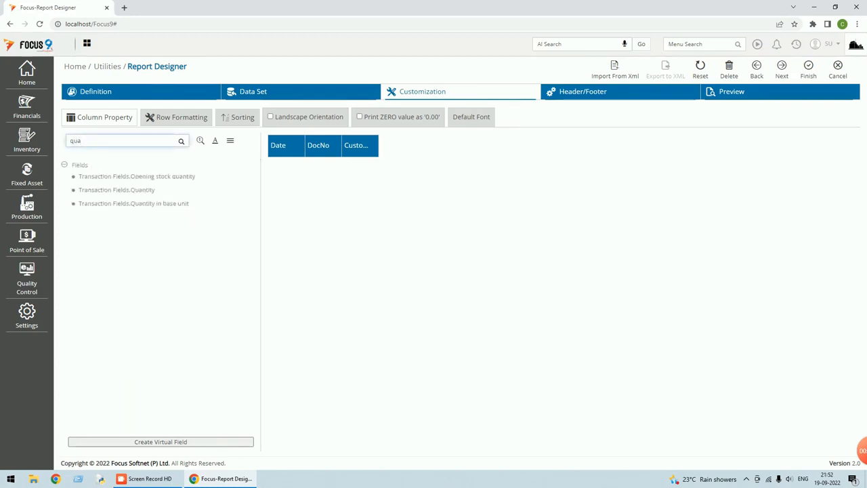
pyautogui.doubleClick(145, 191)
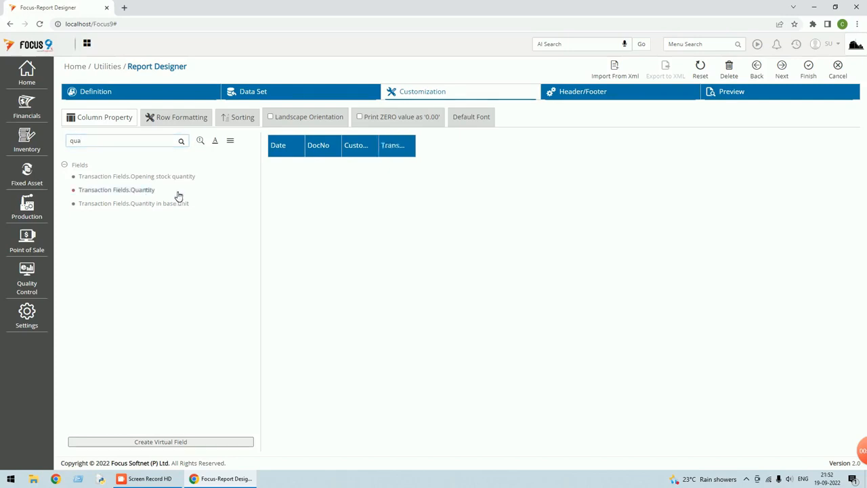
pyautogui.doubleClick(75, 140)
pyautogui.write('rate')
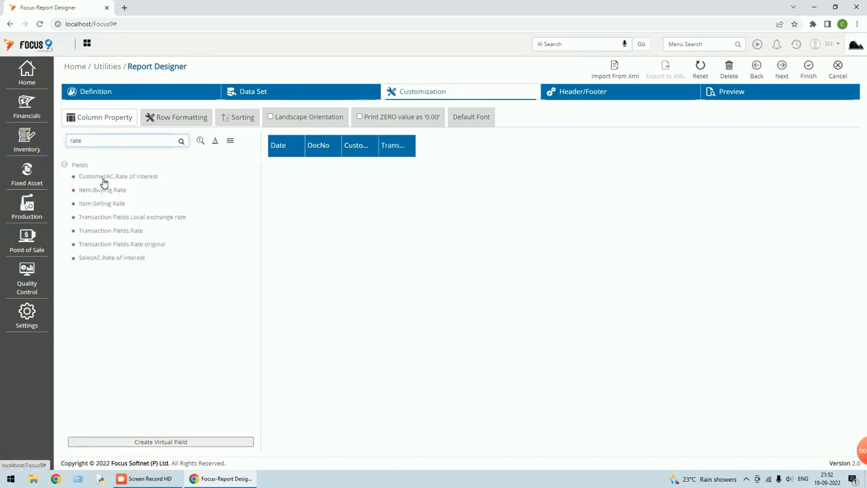
pyautogui.doubleClick(112, 231)
pyautogui.doubleClick(70, 141)
pyautogui.write('gross')
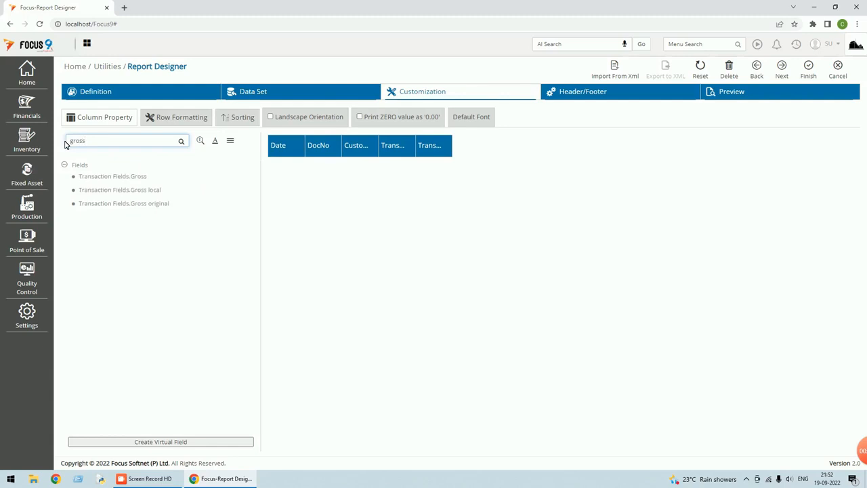
pyautogui.doubleClick(130, 178)
# Add the CGST_Input, CGST, SGST_Input, SGST, IGST_Input and IGST tax columns.
pyautogui.doubleClick(78, 141)
pyautogui.press('BackSpace')
pyautogui.write('cgst')
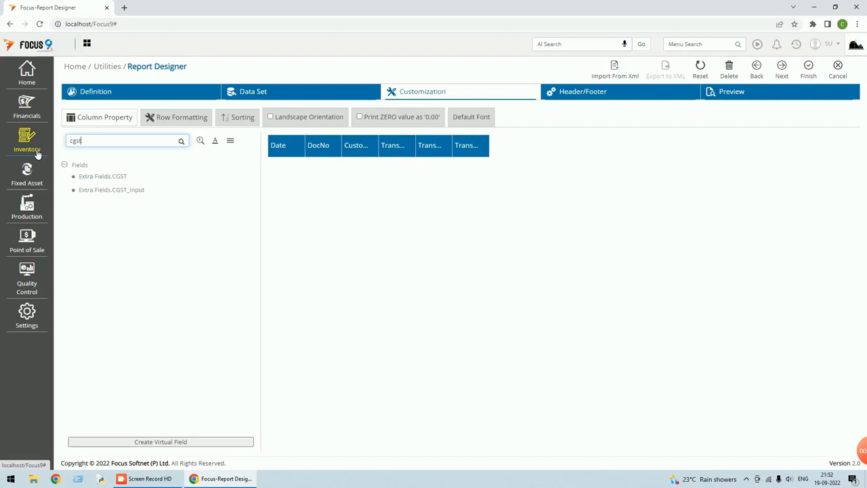
pyautogui.doubleClick(108, 192)
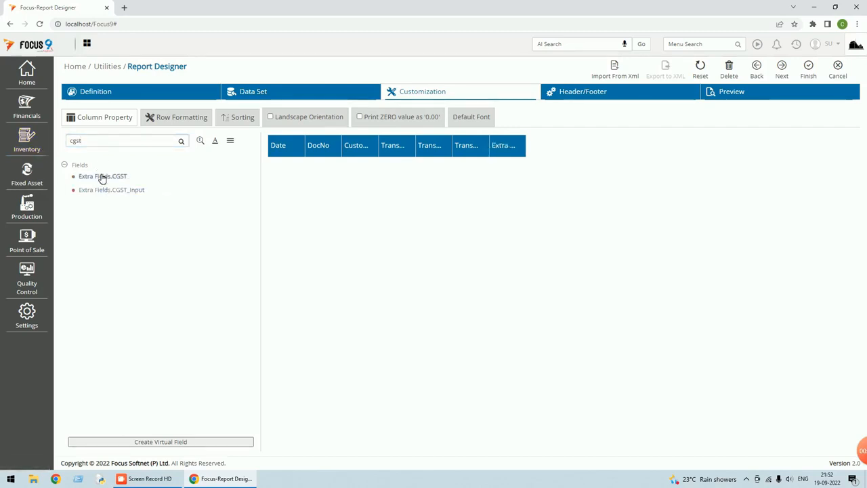
pyautogui.doubleClick(102, 177)
pyautogui.doubleClick(75, 141)
pyautogui.write('sgs')
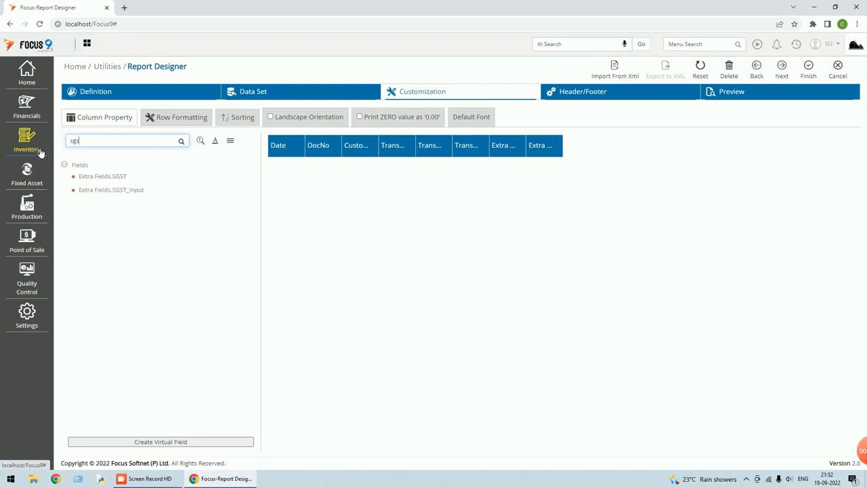
pyautogui.doubleClick(105, 190)
pyautogui.doubleClick(111, 177)
pyautogui.doubleClick(74, 141)
pyautogui.press('BackSpace')
pyautogui.write('igs')
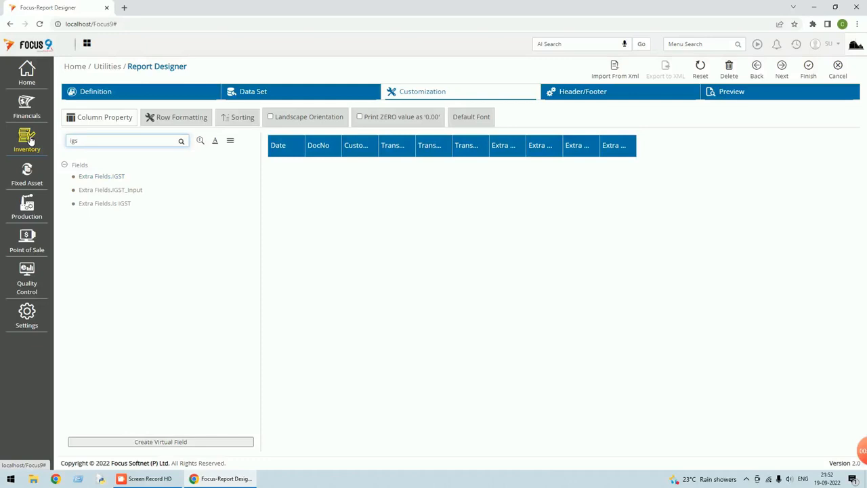
pyautogui.doubleClick(123, 192)
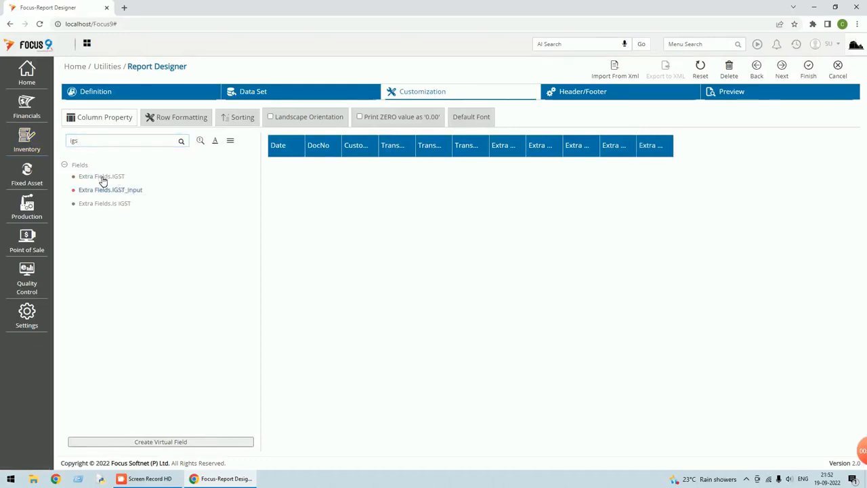
pyautogui.doubleClick(106, 179)
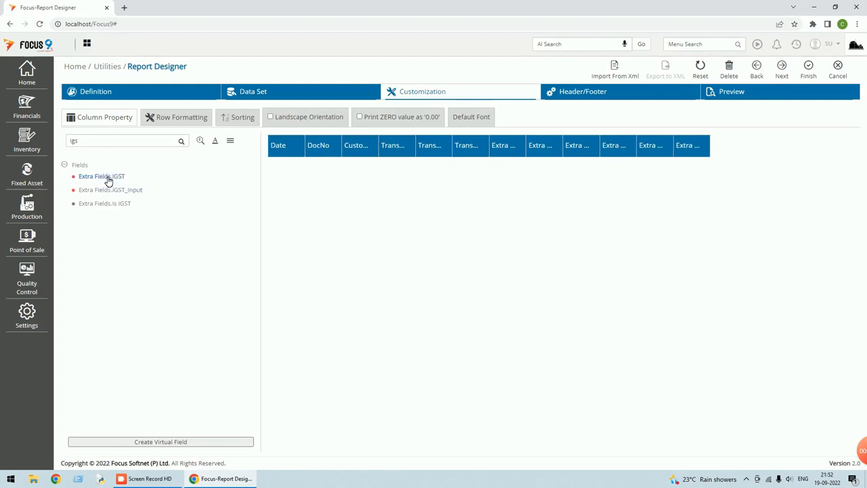
# Add Extra Fields.Taxable Value and Transaction Fields.Net amount columns via 'tax' and 'net' searches.
pyautogui.moveTo(125, 142); pyautogui.dragTo(1, 149)
pyautogui.write('tax')
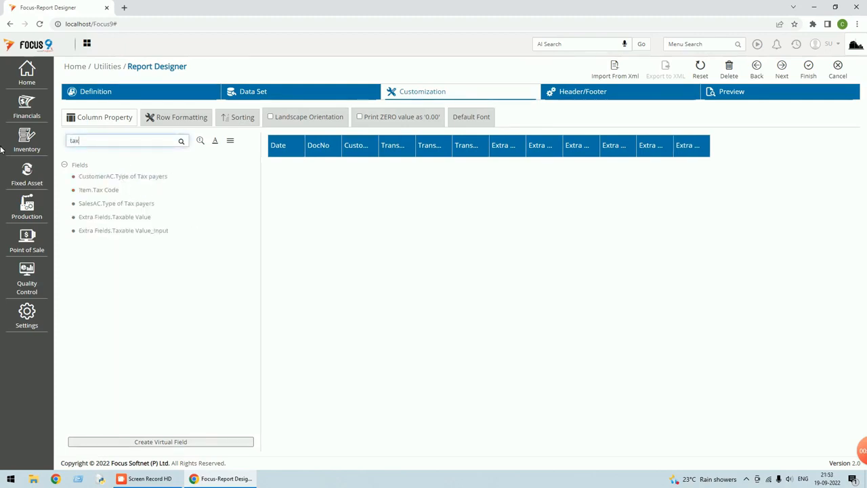
pyautogui.doubleClick(130, 219)
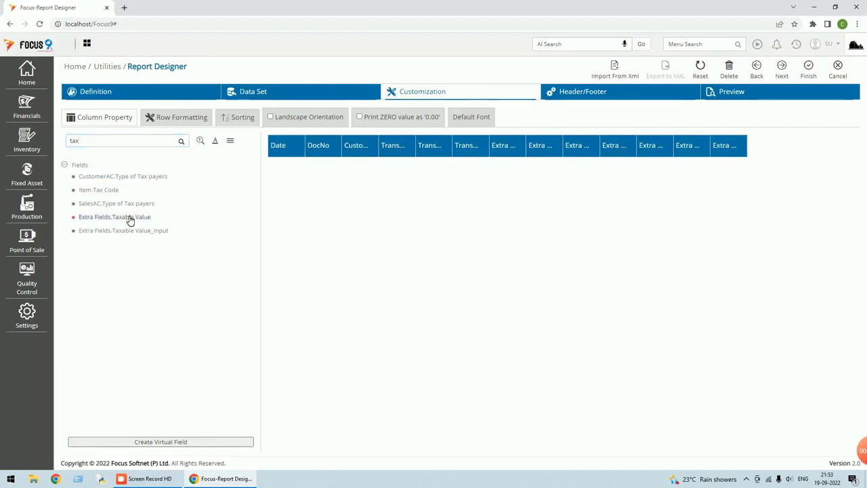
pyautogui.moveTo(734, 149)
pyautogui.mouseDown()
pyautogui.moveTo(520, 145)
pyautogui.moveTo(740, 136)
pyautogui.moveTo(736, 151)
pyautogui.mouseUp()
pyautogui.doubleClick(76, 140)
pyautogui.press('BackSpace')
pyautogui.write('net')
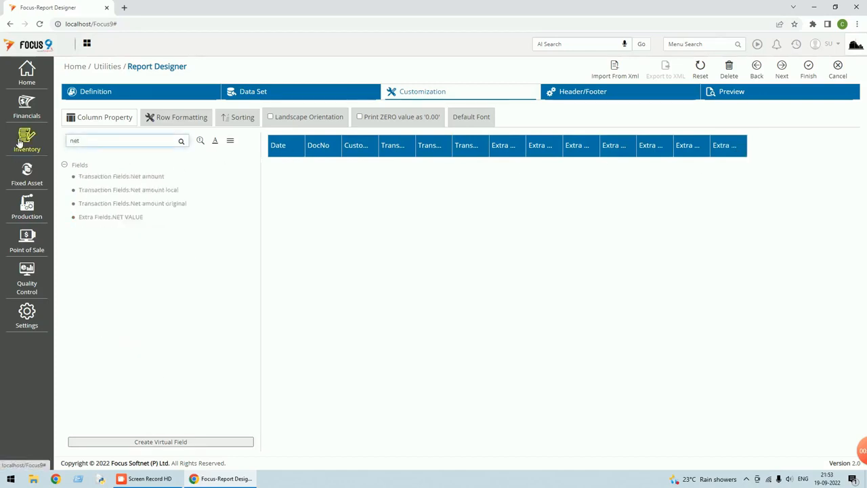
pyautogui.doubleClick(147, 177)
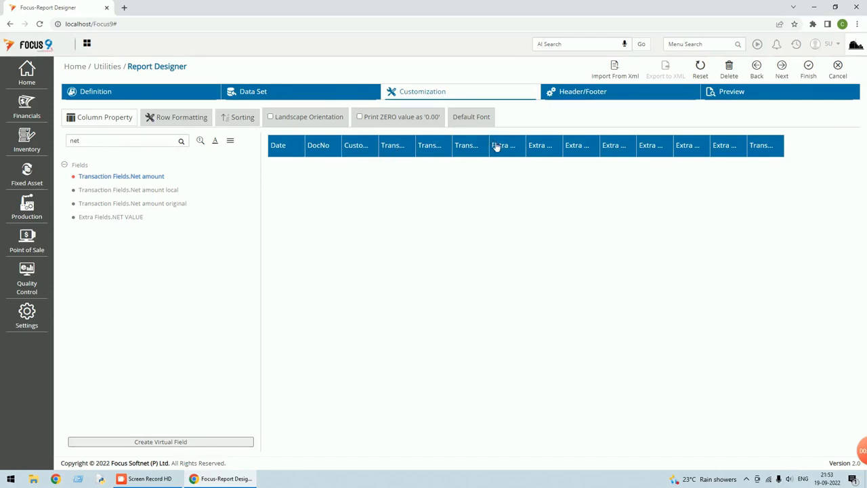
# Finish the report design and save it under Financials > Reports > Sales Report.
pyautogui.click(783, 68)
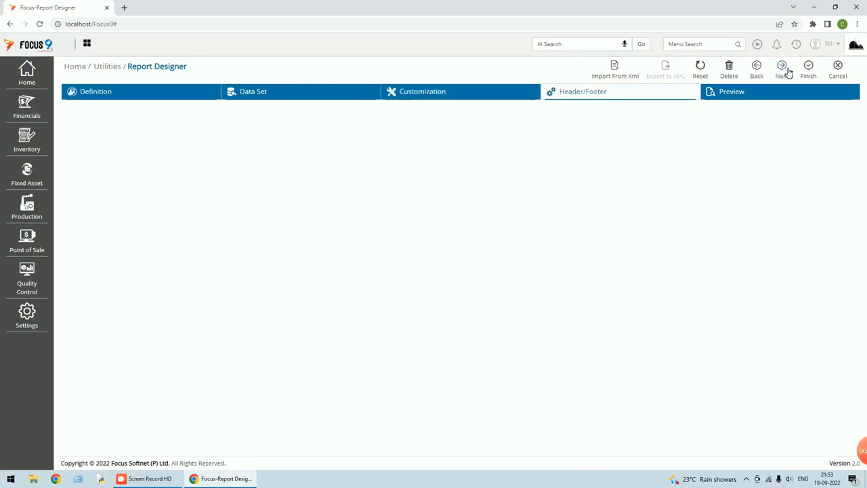
pyautogui.click(810, 71)
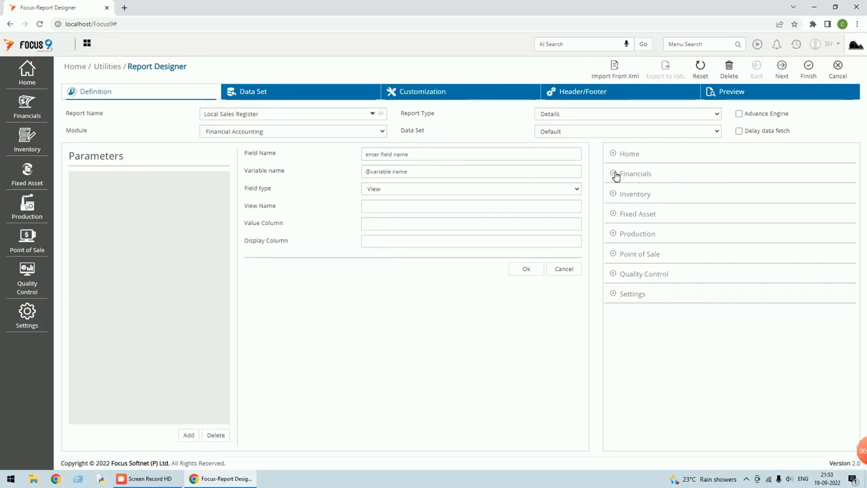
pyautogui.click(616, 175)
pyautogui.click(618, 216)
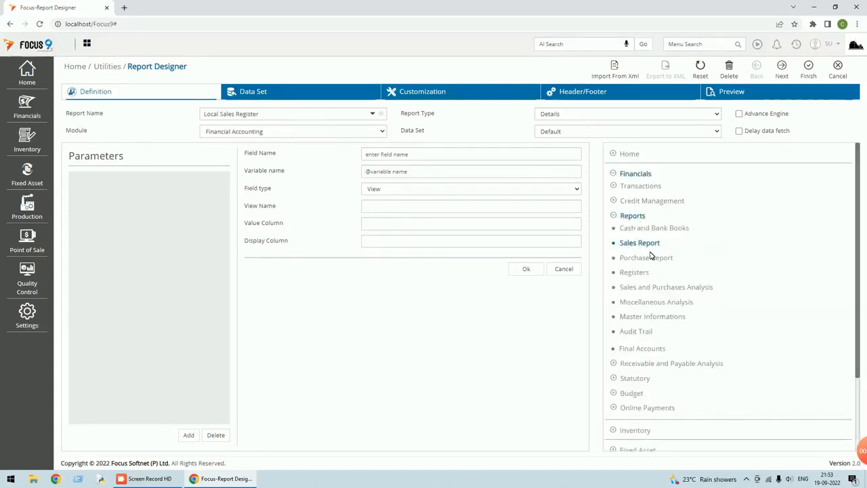
pyautogui.click(813, 77)
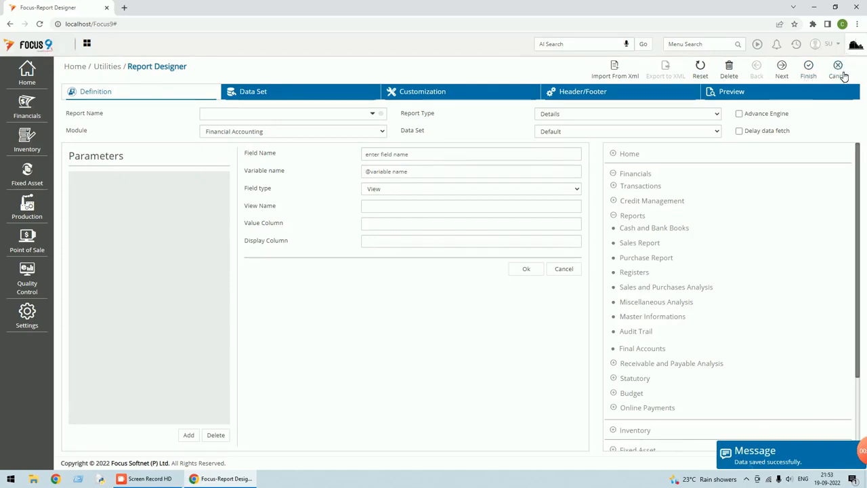
# Close the report designer and log out of Focus 9.
pyautogui.click(841, 71)
pyautogui.click(843, 47)
pyautogui.click(778, 90)
# Enter the user name and sign back in to Focus 9.
pyautogui.write('su')
pyautogui.press('Tab')
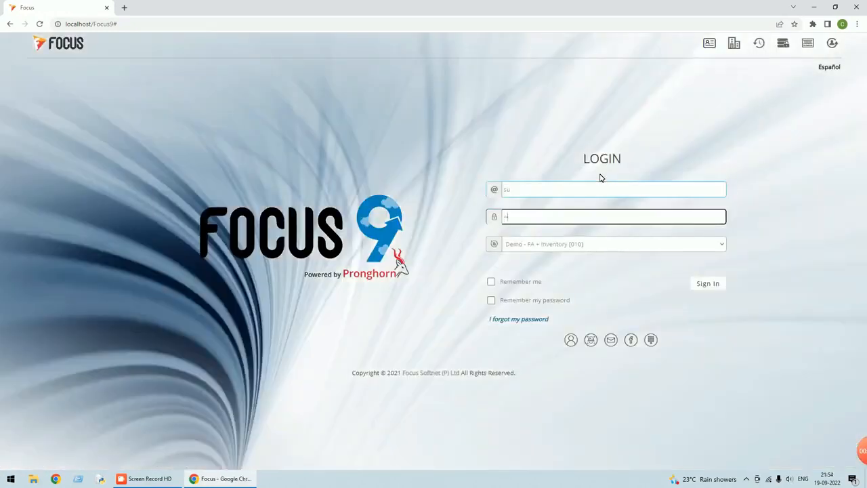
pyautogui.click(708, 285)
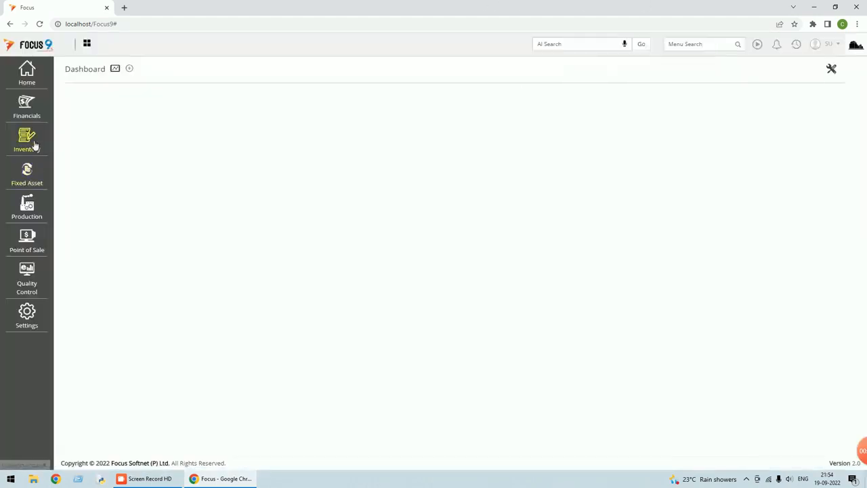
# Open Financials > Reports > Sales Report > Local Sales Register.
pyautogui.click(30, 112)
pyautogui.click(65, 121)
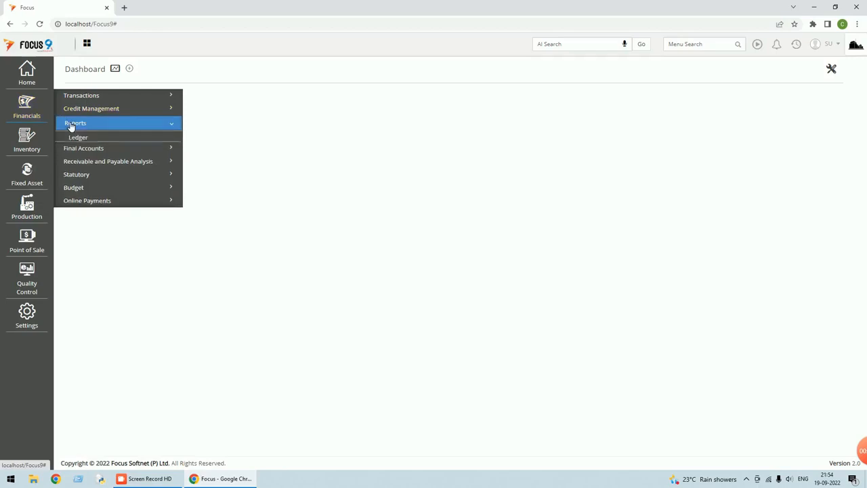
pyautogui.click(91, 191)
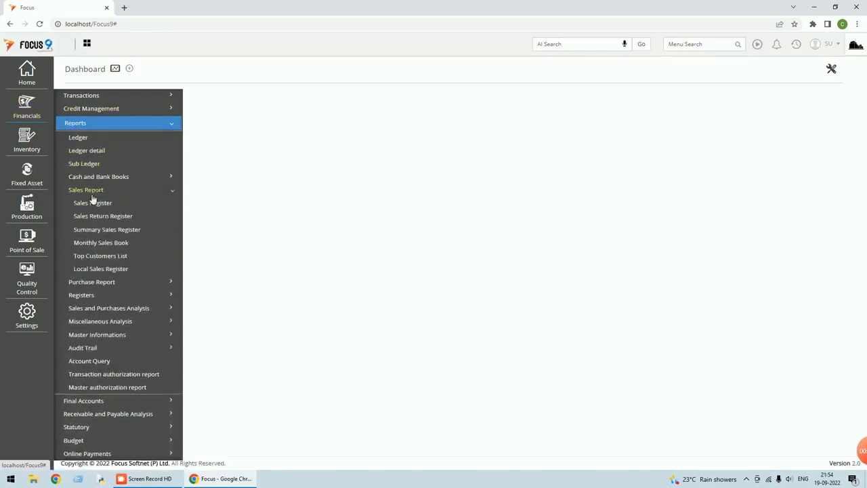
pyautogui.click(105, 269)
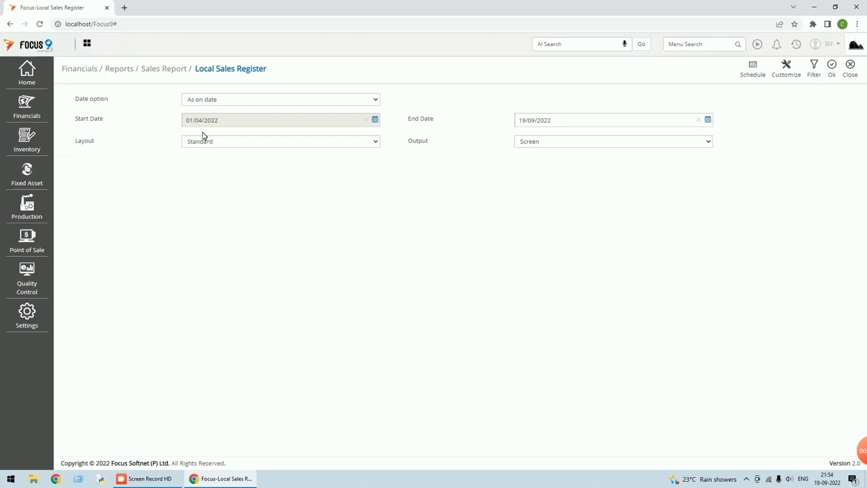
# Run the Local Sales Register, apply Auto Adjust Width, then open Customize.
pyautogui.click(835, 73)
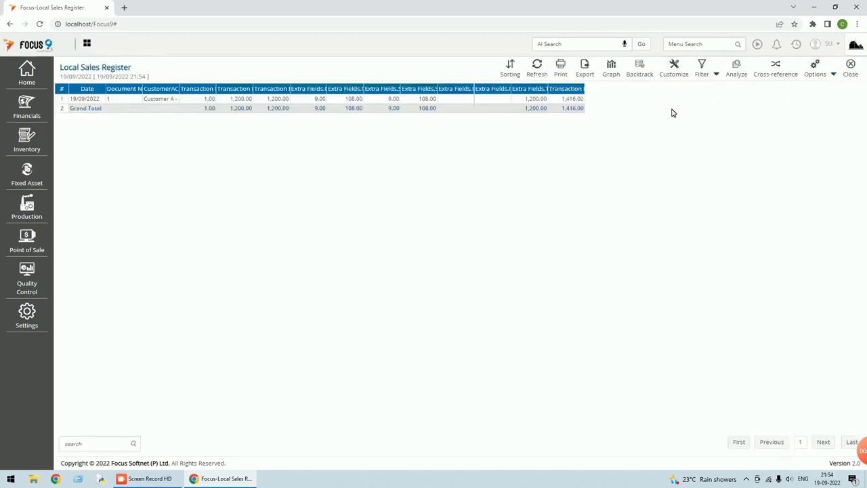
pyautogui.click(833, 74)
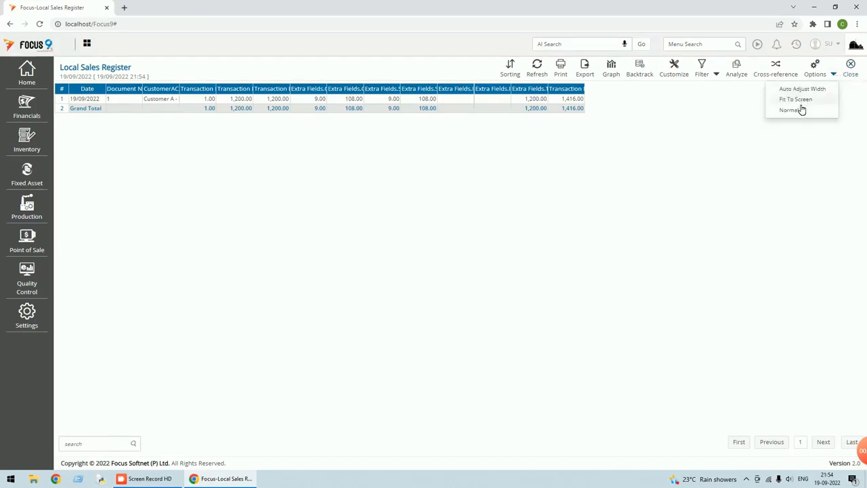
pyautogui.click(806, 89)
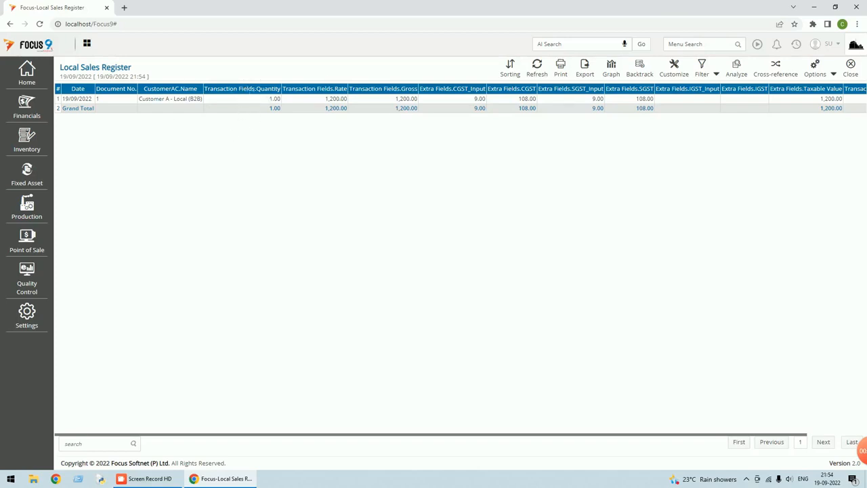
pyautogui.click(671, 73)
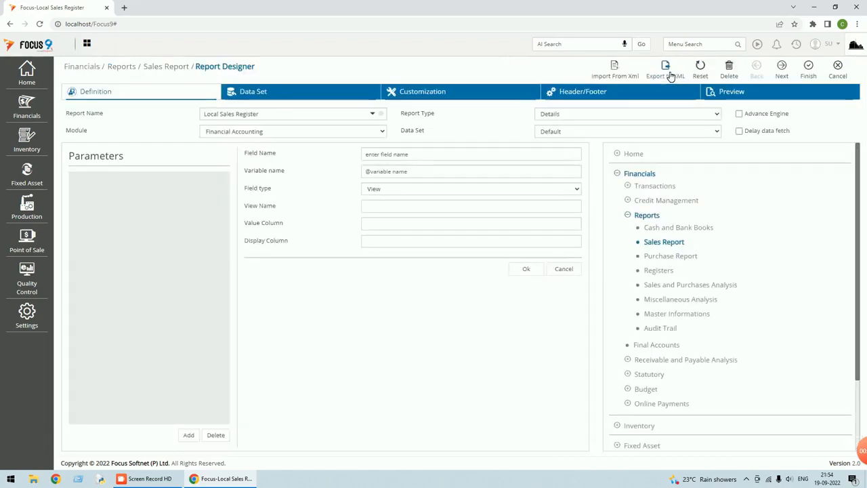
# Delete the 'Transaction Fields.' prefix from the Quantity and Rate column headings.
pyautogui.click(441, 96)
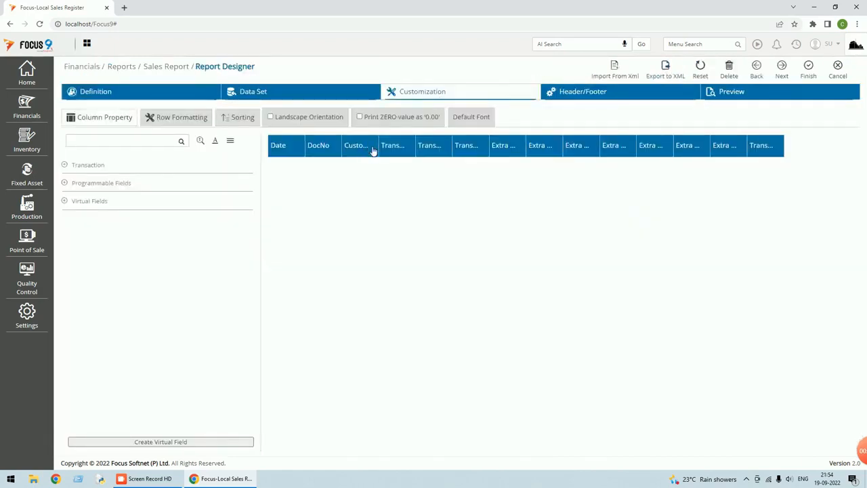
pyautogui.click(398, 147)
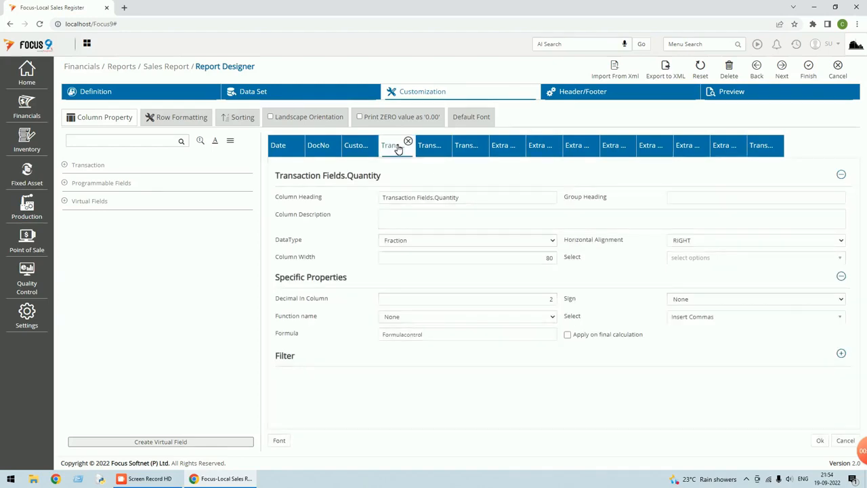
pyautogui.click(434, 197)
pyautogui.moveTo(431, 198); pyautogui.dragTo(350, 212)
pyautogui.press('BackSpace')
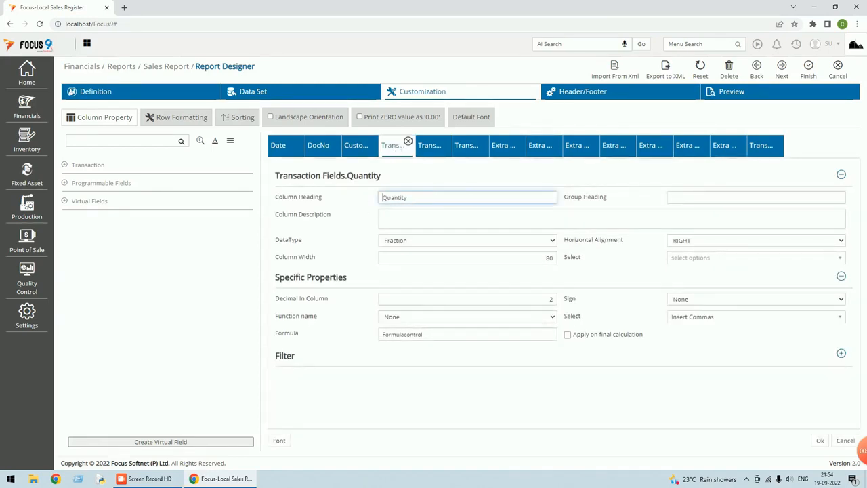
pyautogui.click(441, 151)
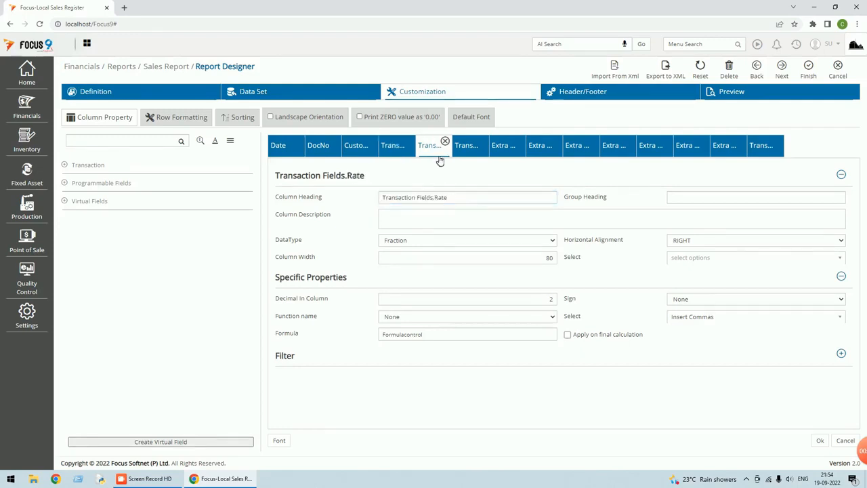
pyautogui.click(433, 197)
pyautogui.moveTo(433, 197); pyautogui.dragTo(342, 192)
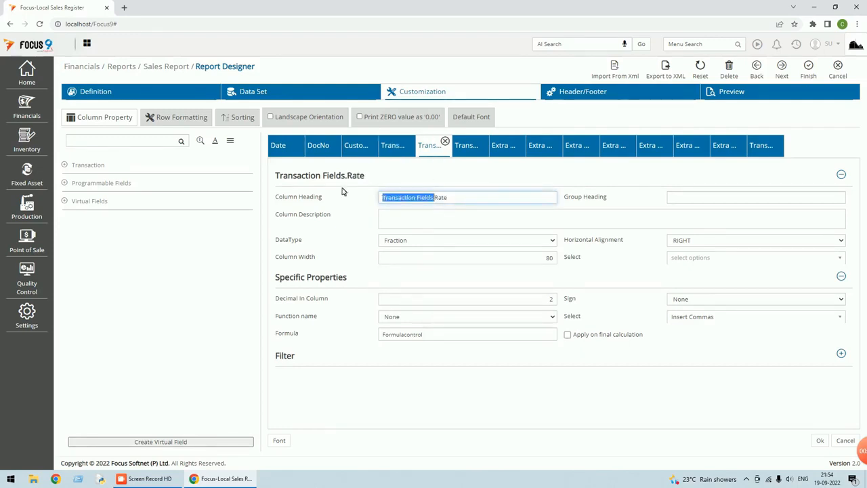
pyautogui.press('BackSpace')
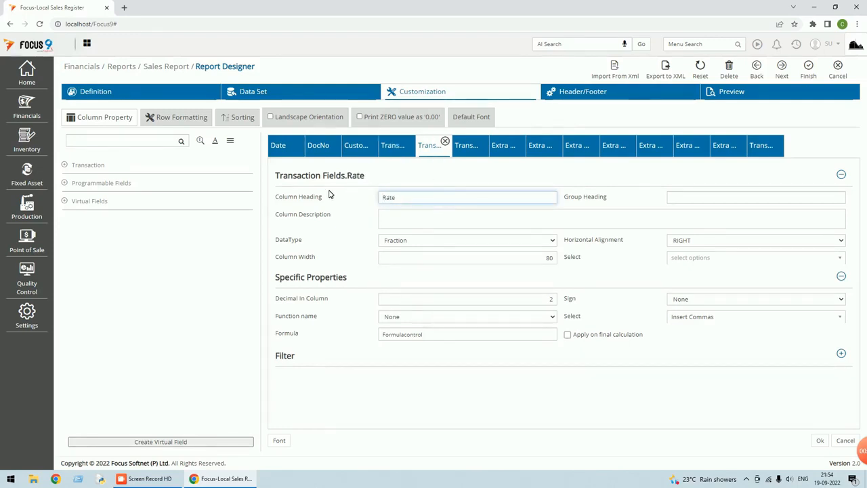
# Shorten the Quantity column heading to Quantity and apply it.
pyautogui.click(483, 151)
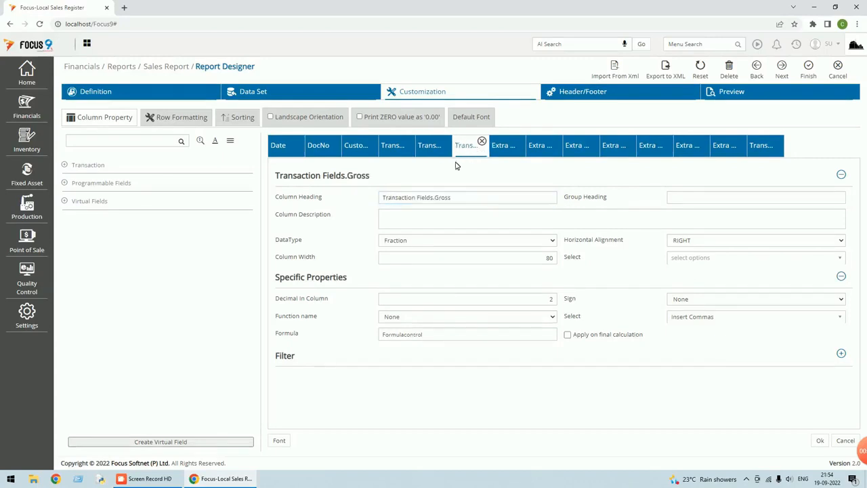
pyautogui.click(442, 197)
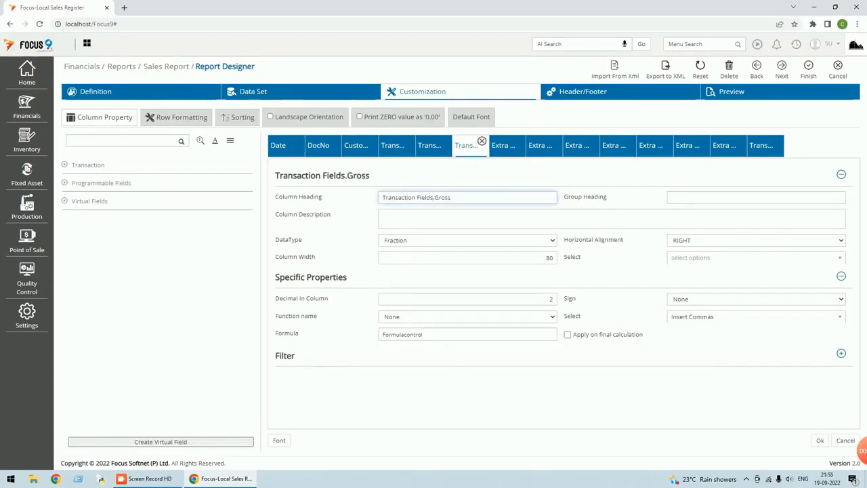
pyautogui.click(396, 148)
pyautogui.moveTo(434, 197); pyautogui.dragTo(377, 198)
pyautogui.press('BackSpace')
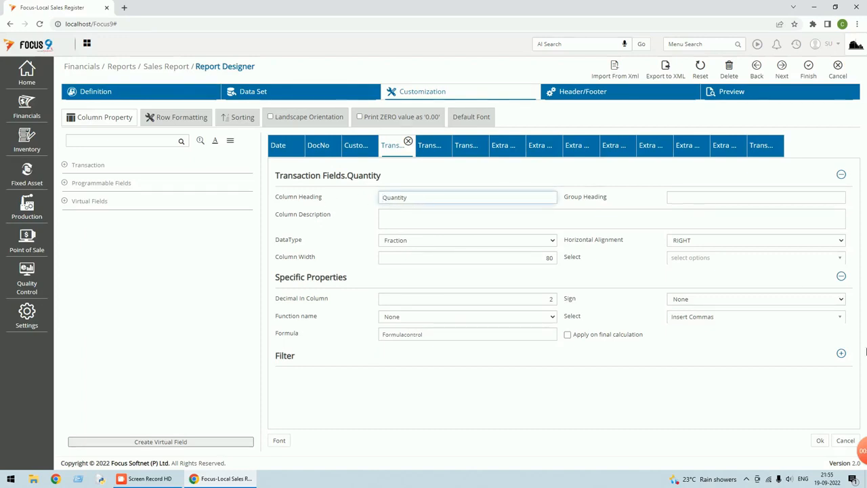
pyautogui.click(821, 441)
pyautogui.click(820, 442)
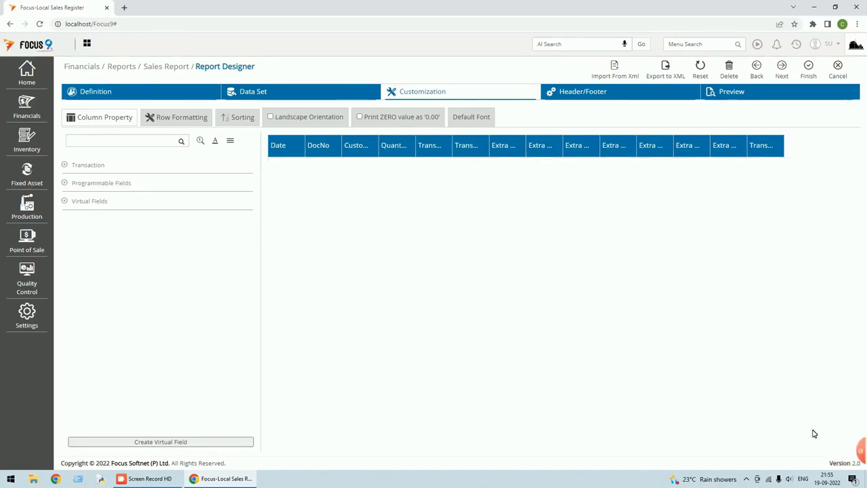
# Shorten the Rate and Gross column headings to Rate and Gross and apply them.
pyautogui.click(433, 146)
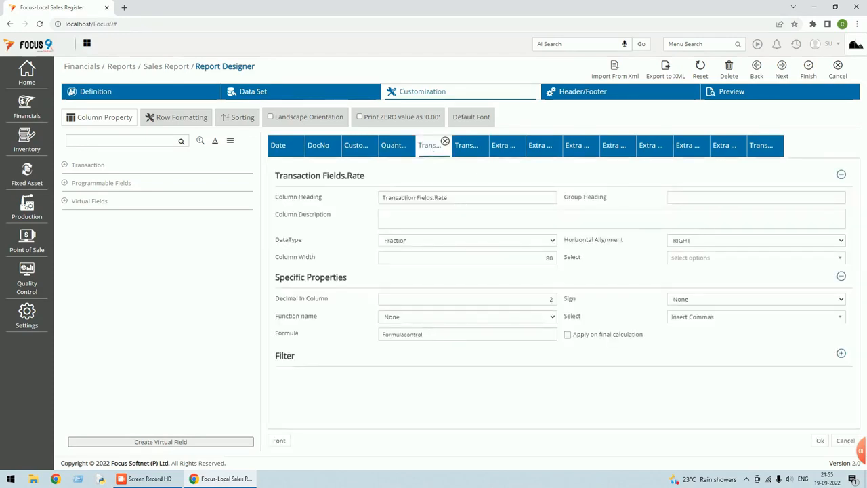
pyautogui.moveTo(434, 197); pyautogui.dragTo(333, 206)
pyautogui.press('BackSpace')
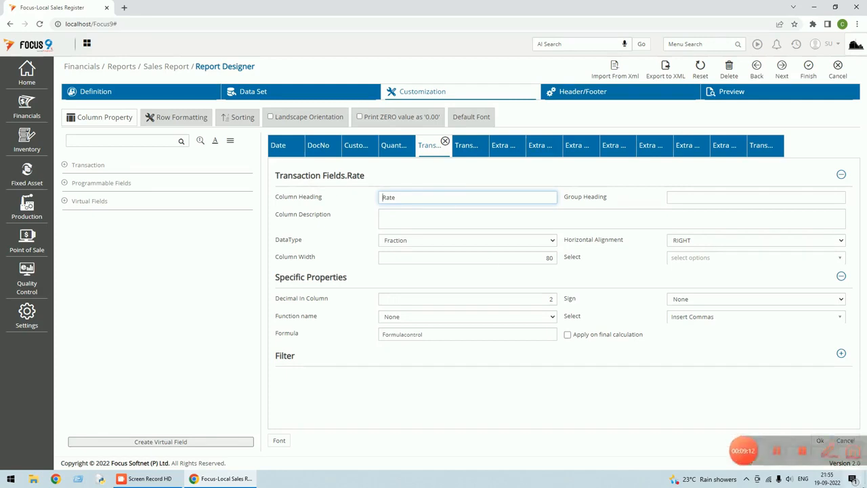
pyautogui.click(821, 442)
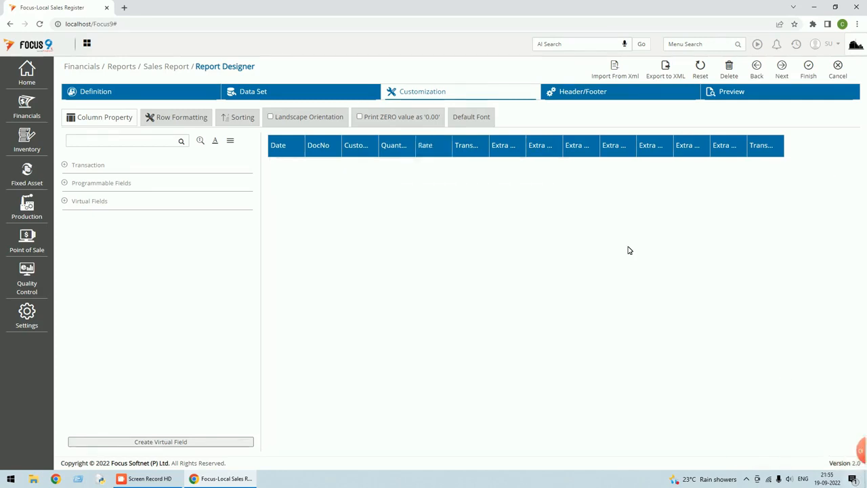
pyautogui.click(468, 145)
pyautogui.moveTo(433, 197); pyautogui.dragTo(333, 201)
pyautogui.press('BackSpace')
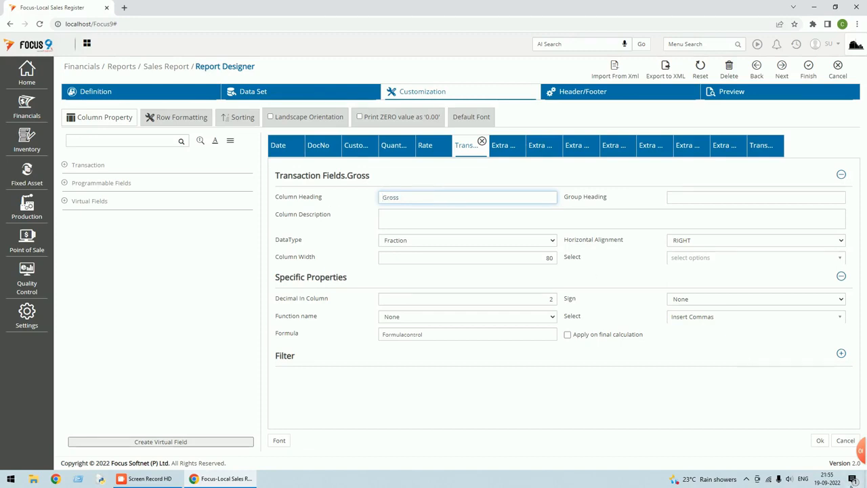
pyautogui.click(819, 441)
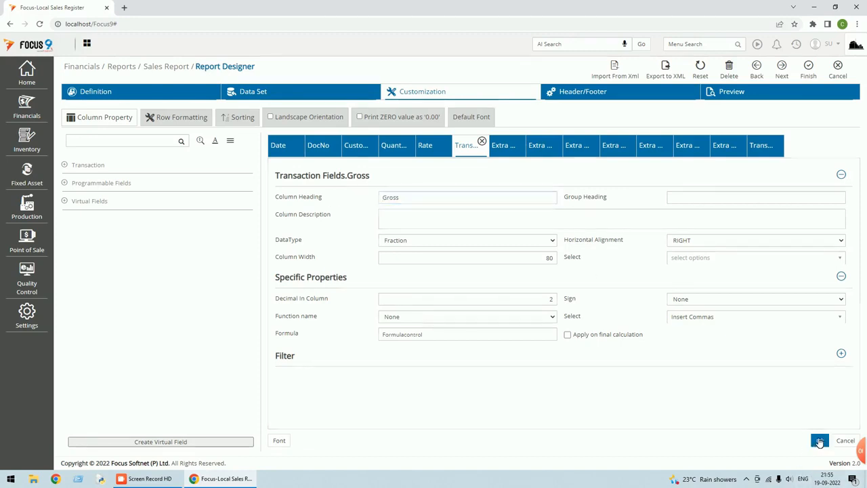
pyautogui.click(513, 150)
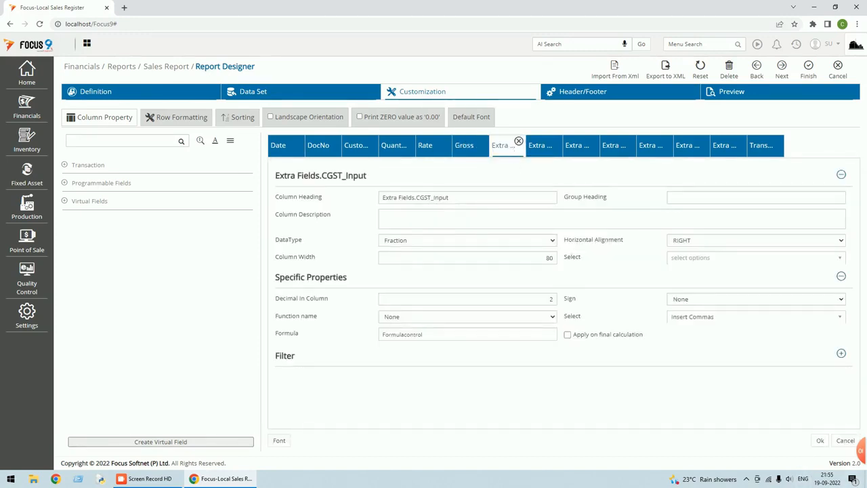
# Remove 'Extra Fields.' from the CGST_Input, CGST and SGST_Input headings.
pyautogui.moveTo(416, 197); pyautogui.dragTo(349, 203)
pyautogui.press('BackSpace')
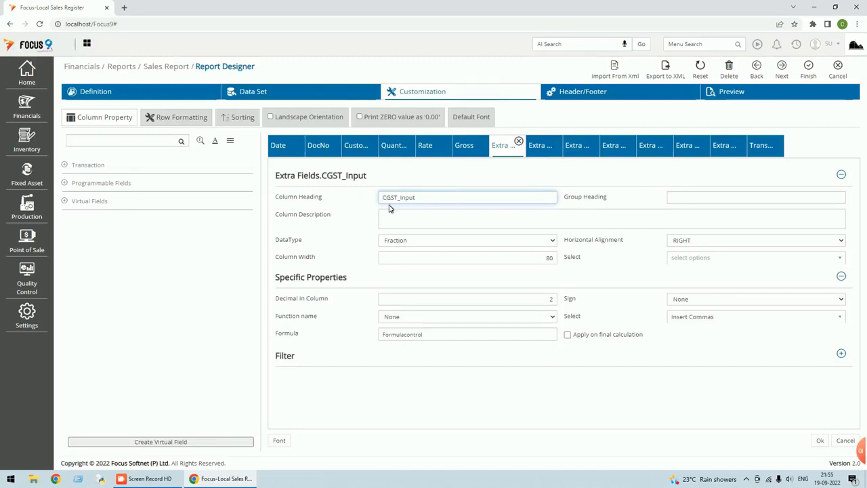
pyautogui.click(820, 442)
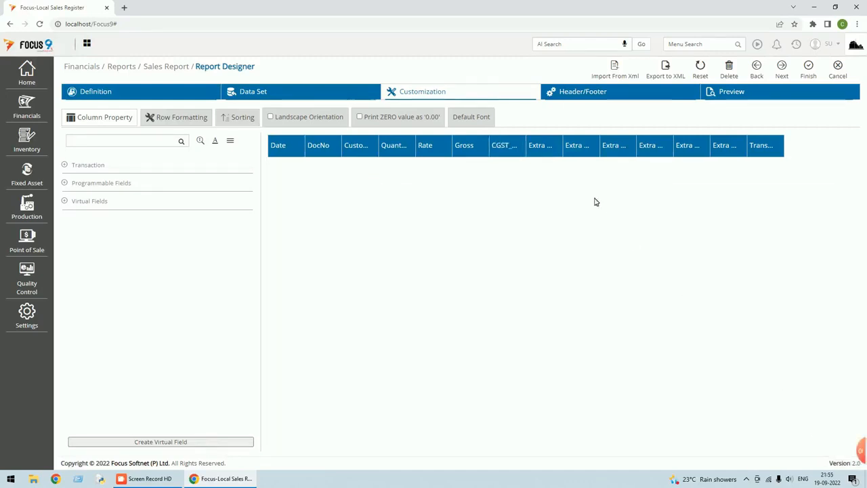
pyautogui.click(515, 150)
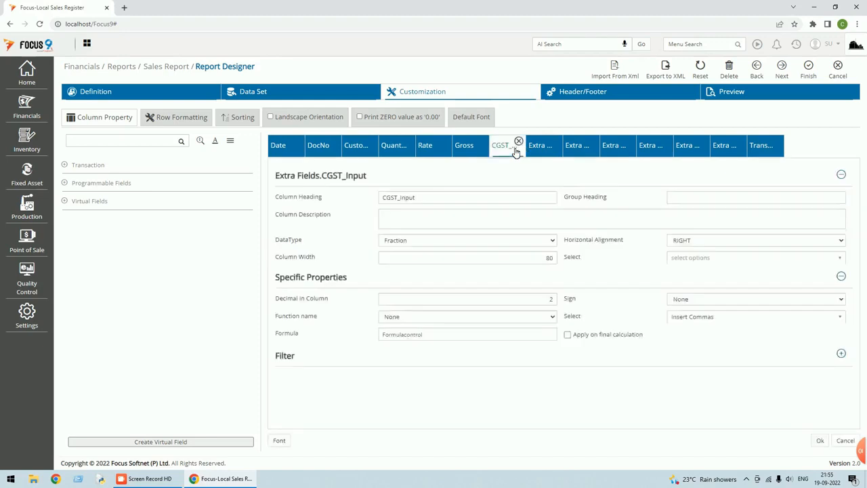
pyautogui.click(546, 149)
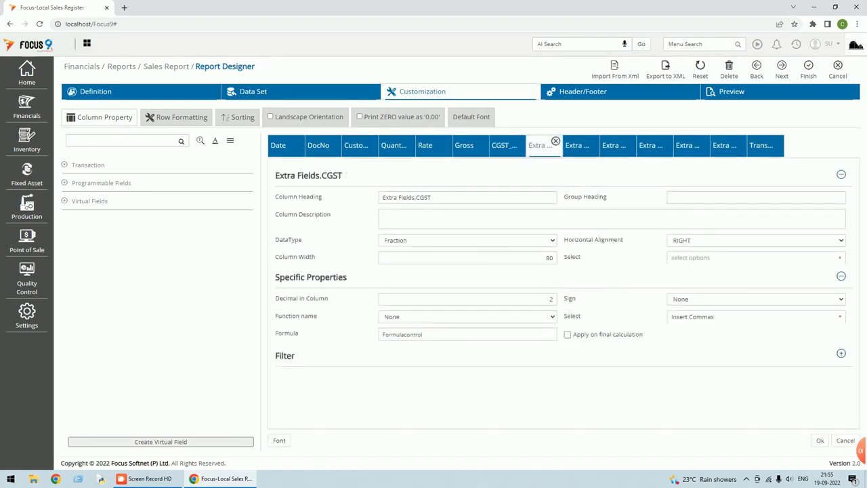
pyautogui.moveTo(416, 198); pyautogui.dragTo(349, 201)
pyautogui.press('BackSpace')
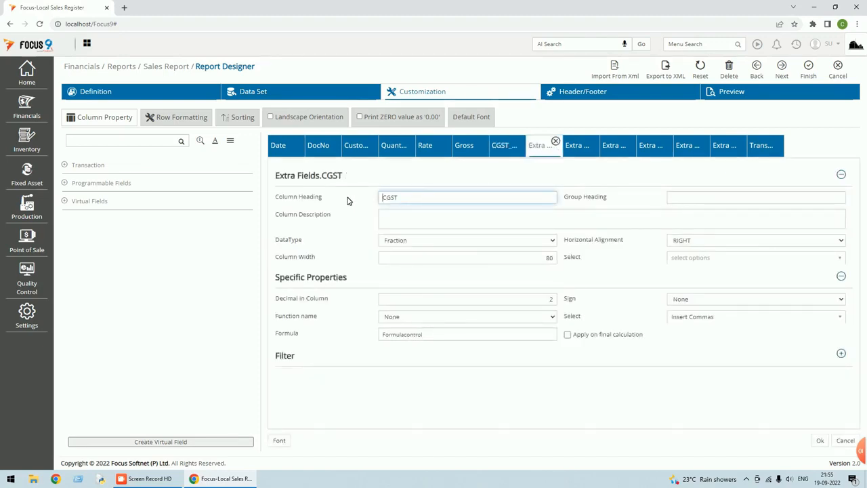
pyautogui.click(820, 441)
pyautogui.click(584, 149)
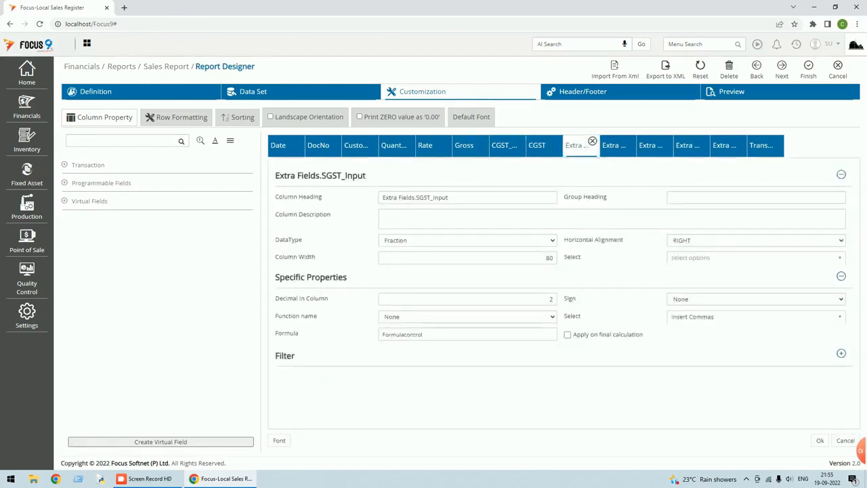
pyautogui.moveTo(411, 198); pyautogui.dragTo(319, 197)
pyautogui.press('BackSpace')
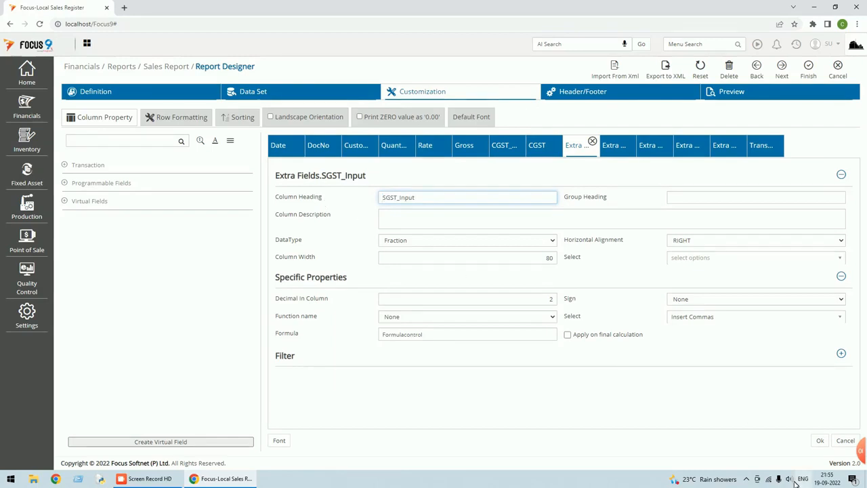
pyautogui.click(820, 440)
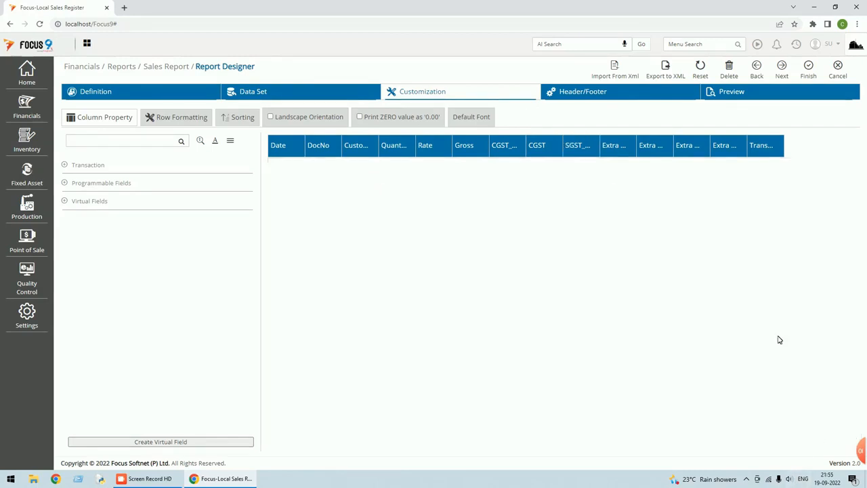
# Remove 'Extra Fields.' from the SGST, IGST_Input and IGST headings.
pyautogui.click(616, 147)
pyautogui.click(415, 197)
pyautogui.moveTo(416, 197); pyautogui.dragTo(338, 197)
pyautogui.press('BackSpace')
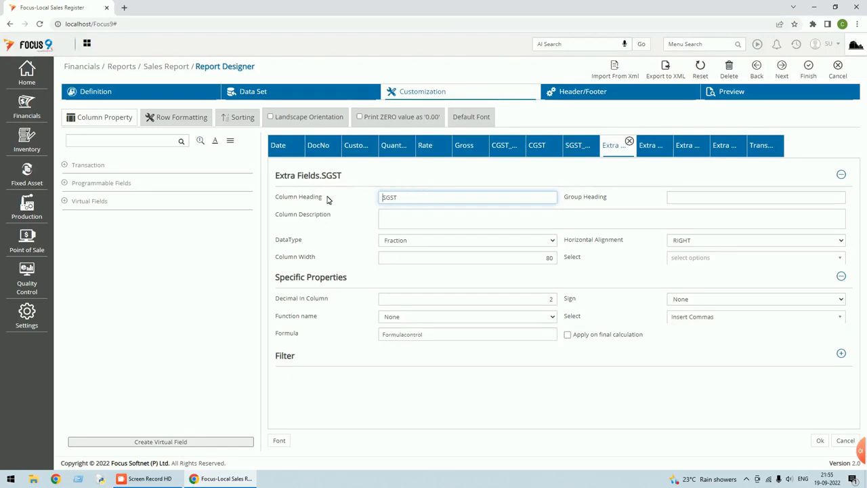
pyautogui.click(820, 441)
pyautogui.click(652, 146)
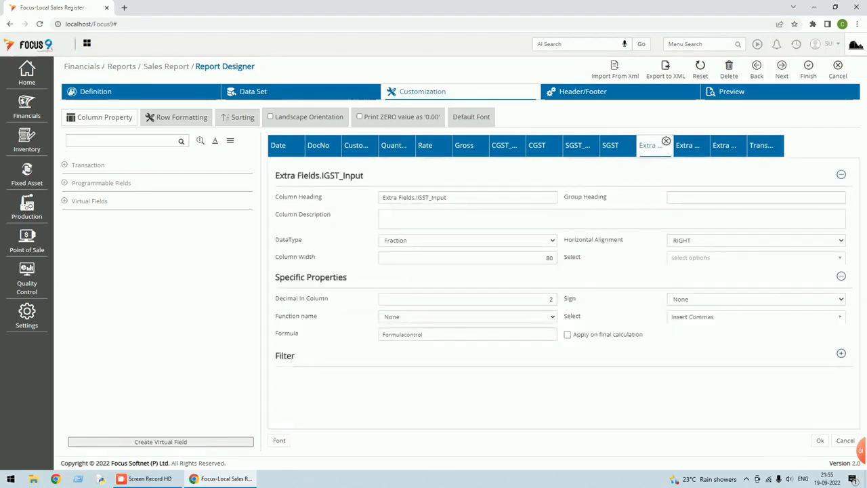
pyautogui.moveTo(419, 198); pyautogui.dragTo(381, 197)
pyautogui.press('BackSpace')
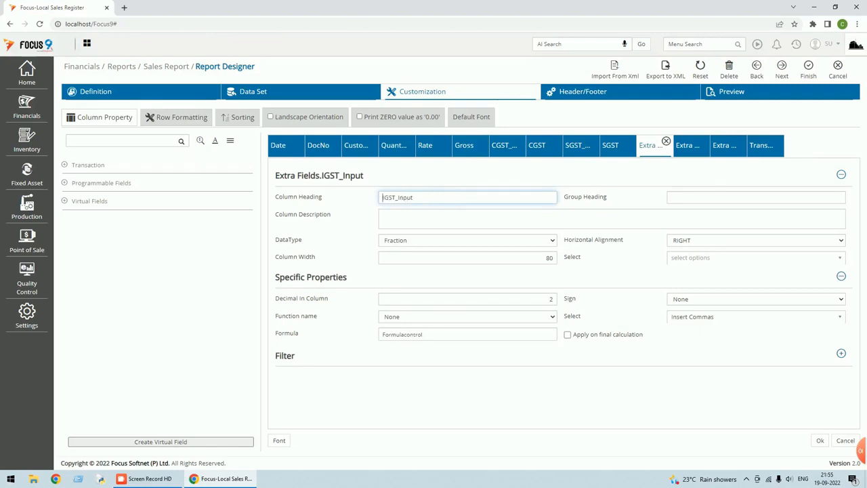
pyautogui.click(820, 440)
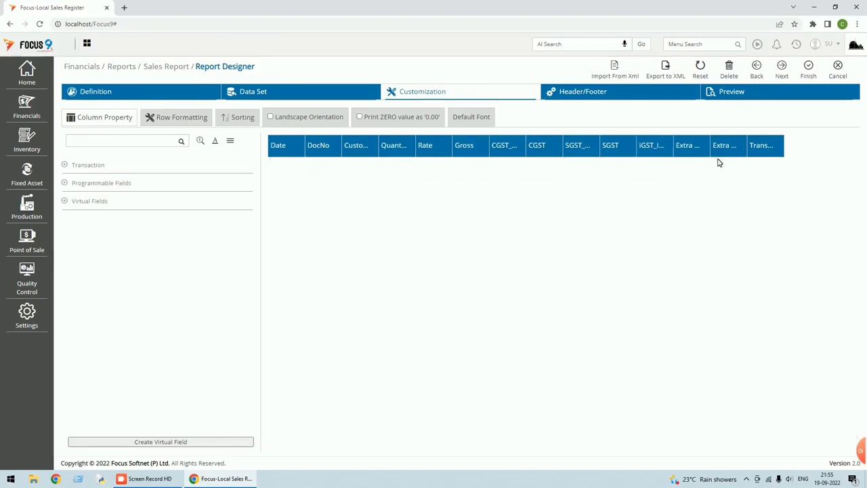
pyautogui.click(706, 155)
pyautogui.click(416, 197)
pyautogui.moveTo(417, 197); pyautogui.dragTo(321, 200)
pyautogui.press('BackSpace')
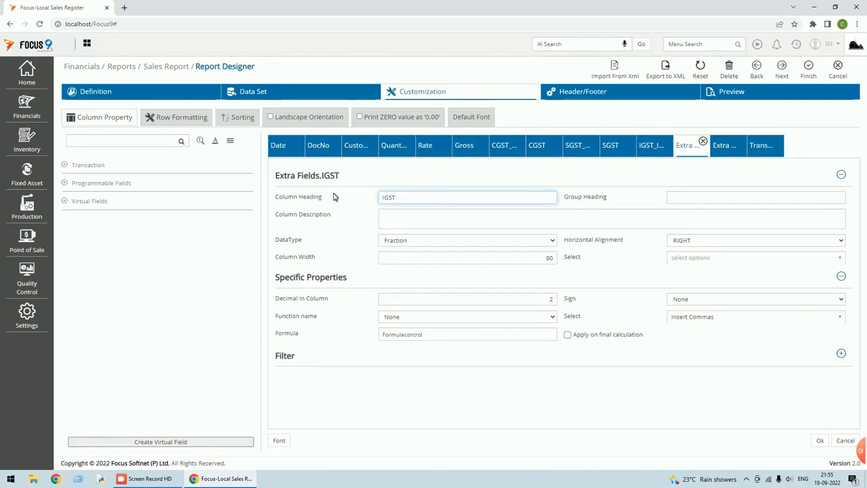
pyautogui.click(820, 440)
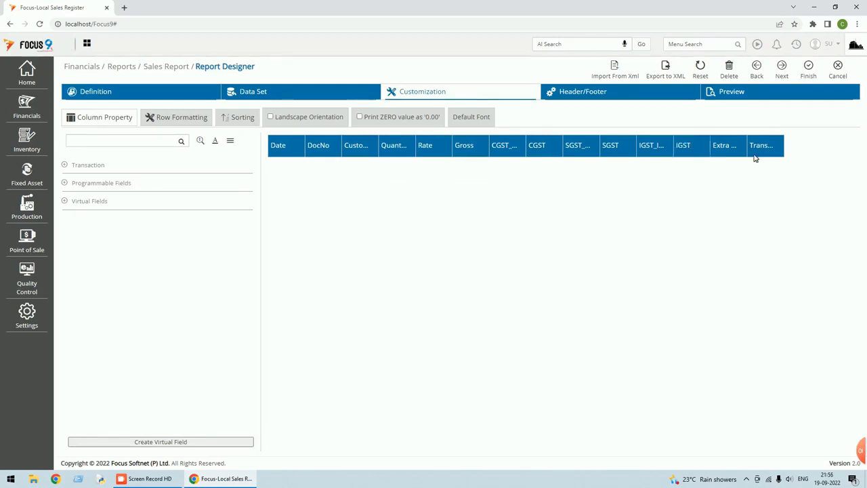
# Shorten the Taxable Value and Net amount headings, move Taxable Value after Gross, and save.
pyautogui.click(729, 146)
pyautogui.click(416, 197)
pyautogui.moveTo(416, 197); pyautogui.dragTo(300, 195)
pyautogui.press('BackSpace')
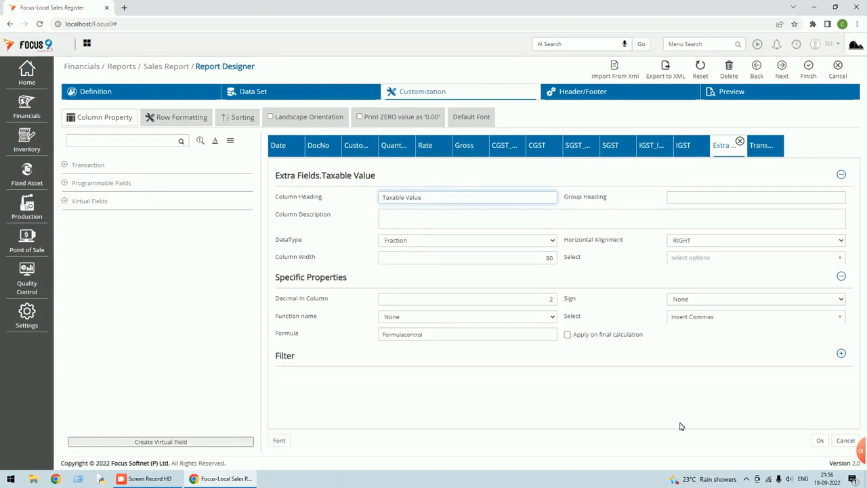
pyautogui.click(820, 440)
pyautogui.click(768, 151)
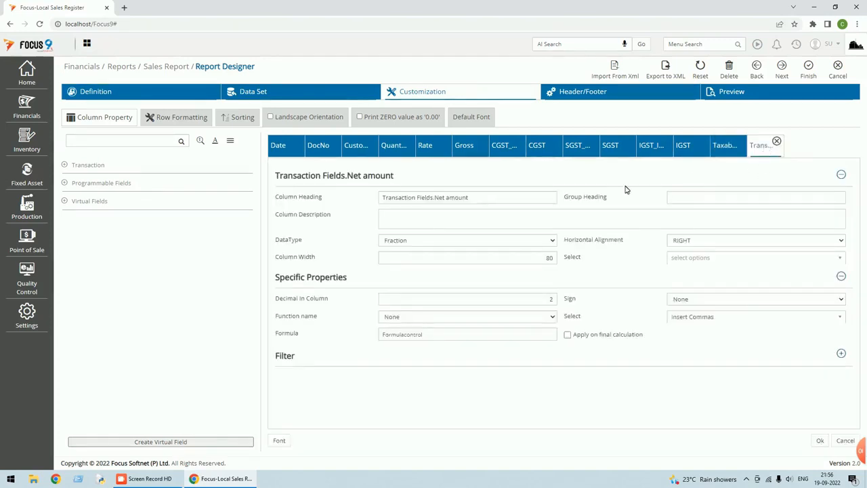
pyautogui.moveTo(435, 197); pyautogui.dragTo(361, 200)
pyautogui.press('BackSpace')
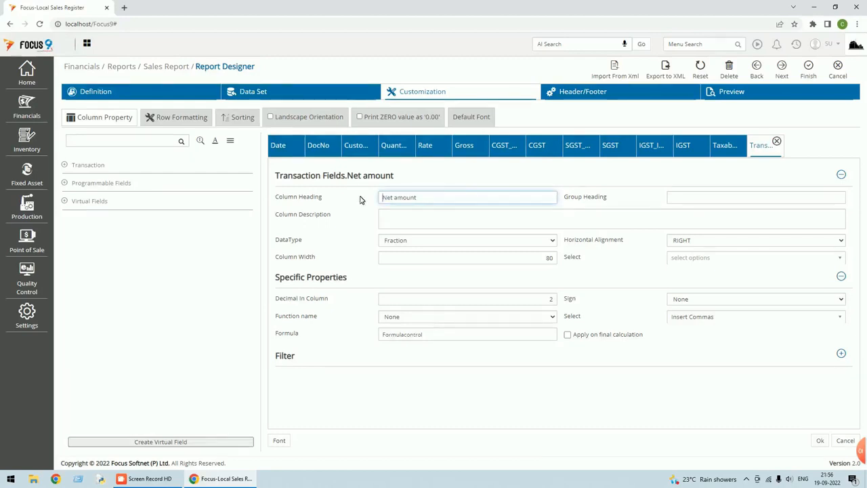
pyautogui.click(820, 441)
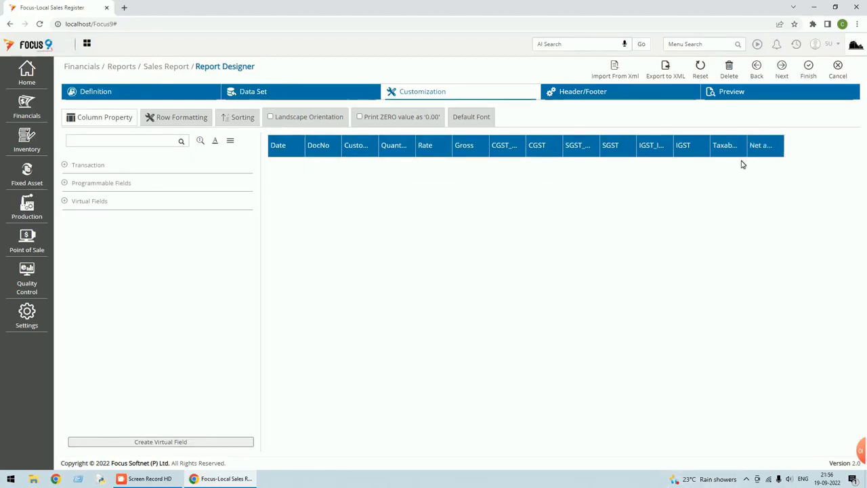
pyautogui.moveTo(727, 152); pyautogui.dragTo(504, 151)
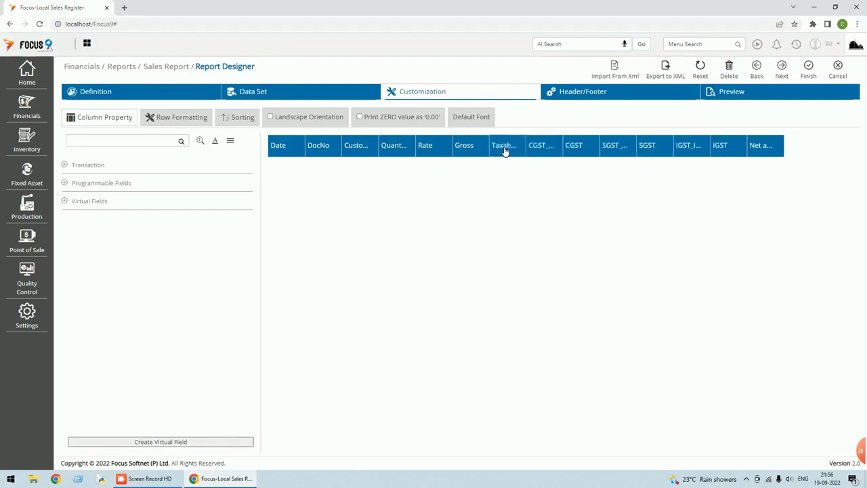
pyautogui.click(811, 74)
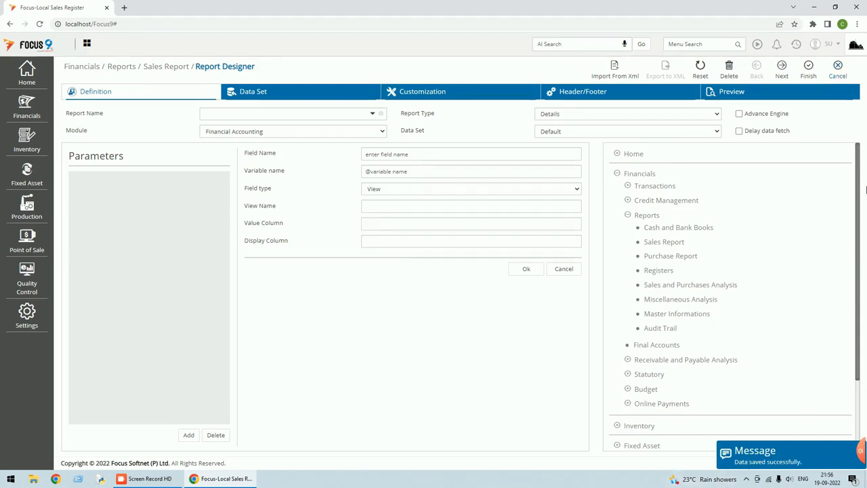
# Refresh the Local Sales Register, auto-fit column widths, and reopen its design.
pyautogui.click(839, 68)
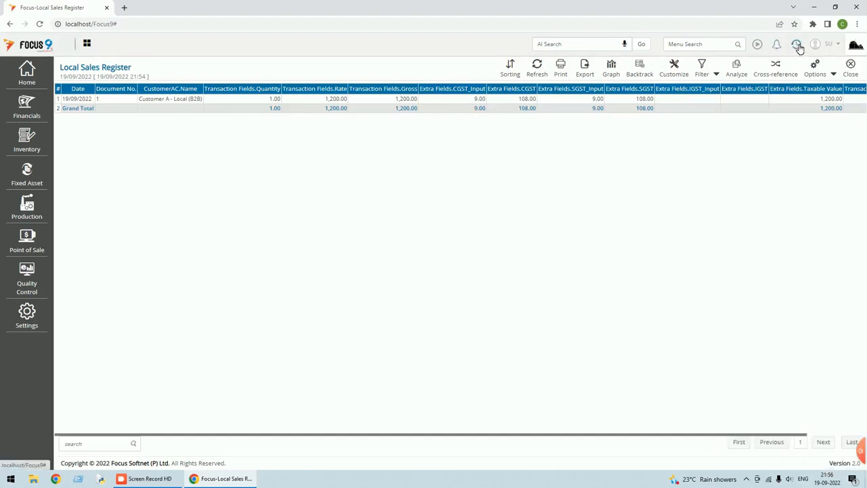
pyautogui.click(538, 70)
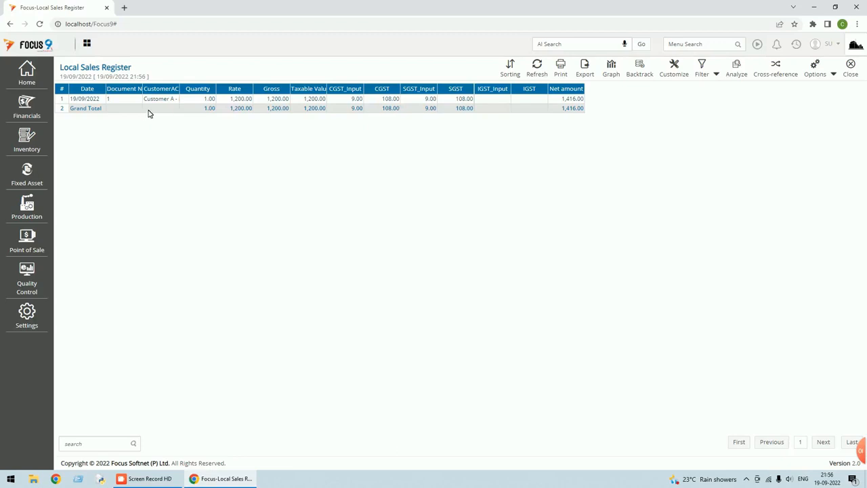
pyautogui.click(835, 73)
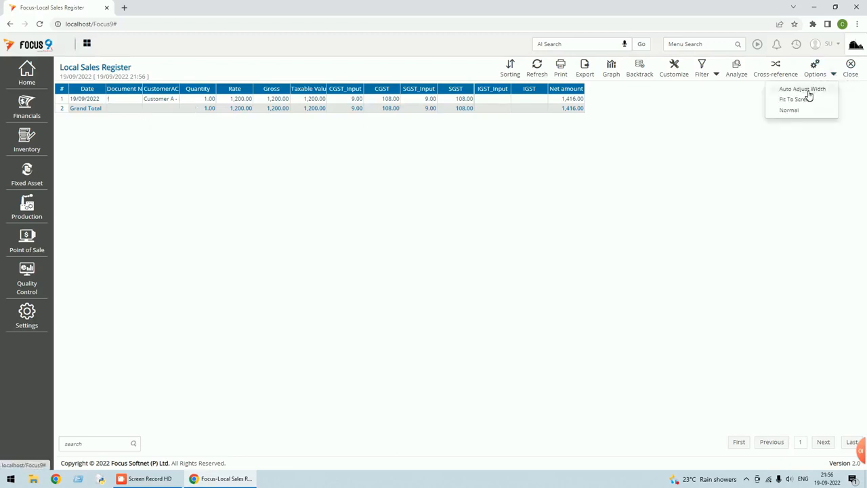
pyautogui.click(808, 90)
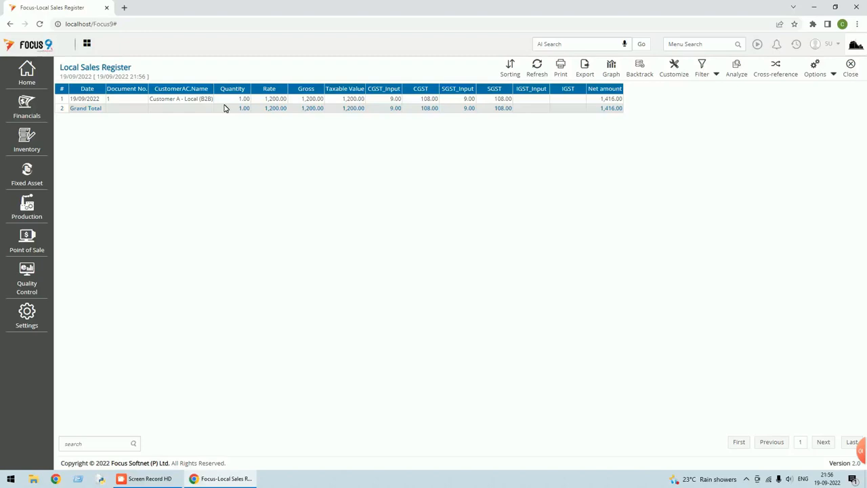
pyautogui.click(675, 73)
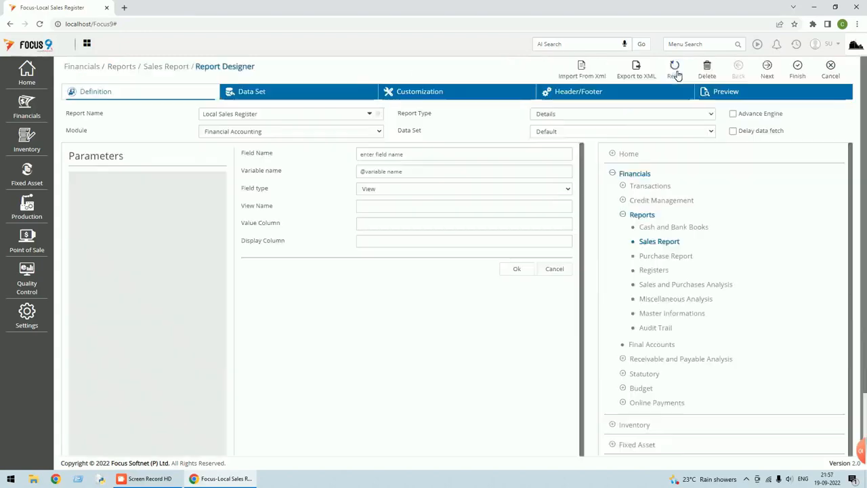
# Add Transaction Fields.Item as a column after CustomerAC, with the heading 'Item'.
pyautogui.click(444, 93)
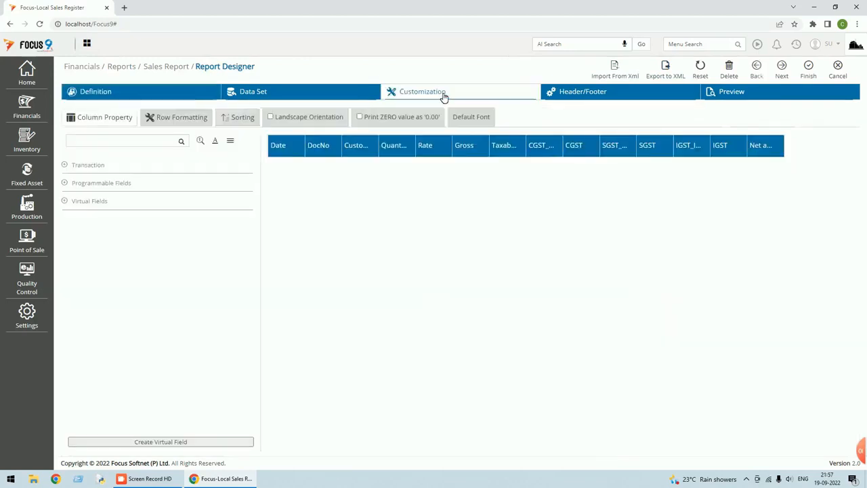
pyautogui.click(65, 166)
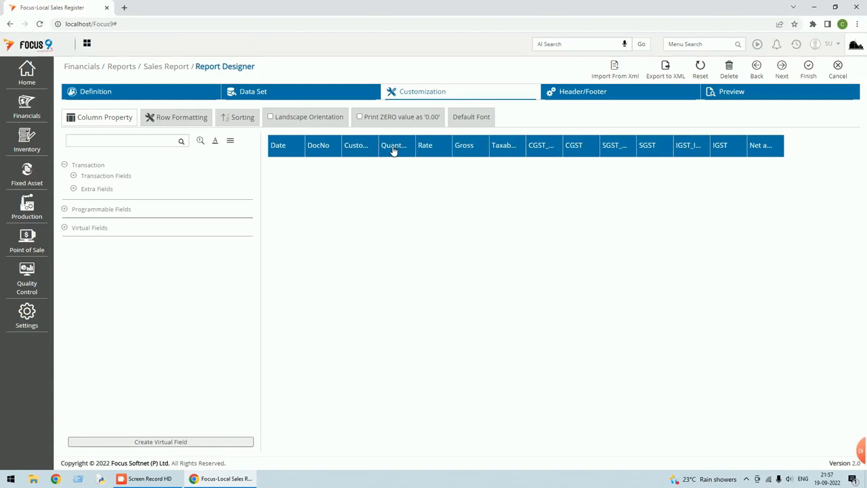
pyautogui.click(364, 147)
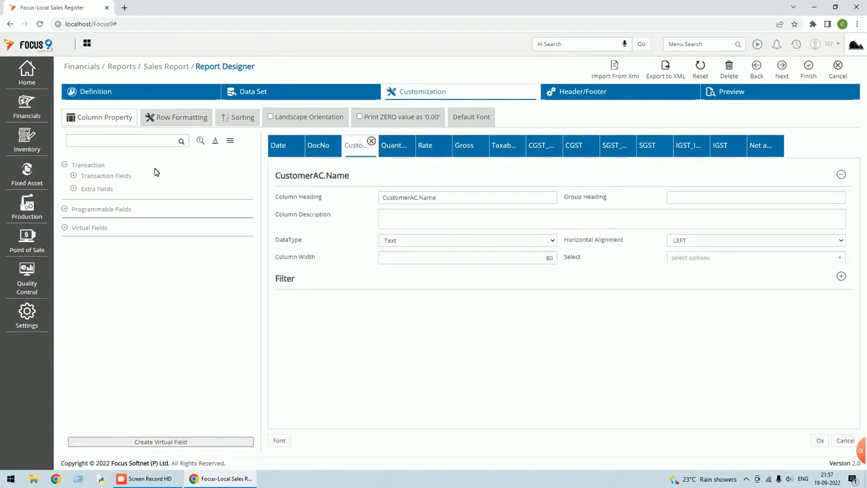
pyautogui.click(122, 141)
pyautogui.write('ite')
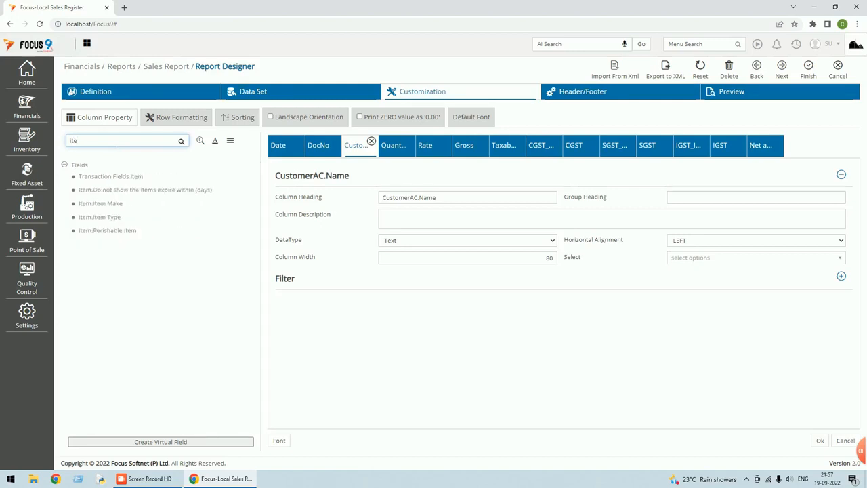
pyautogui.doubleClick(126, 179)
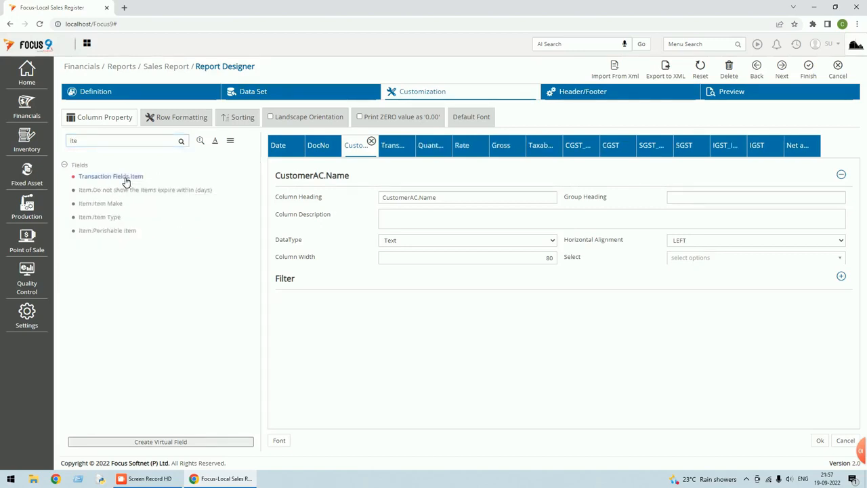
pyautogui.click(405, 152)
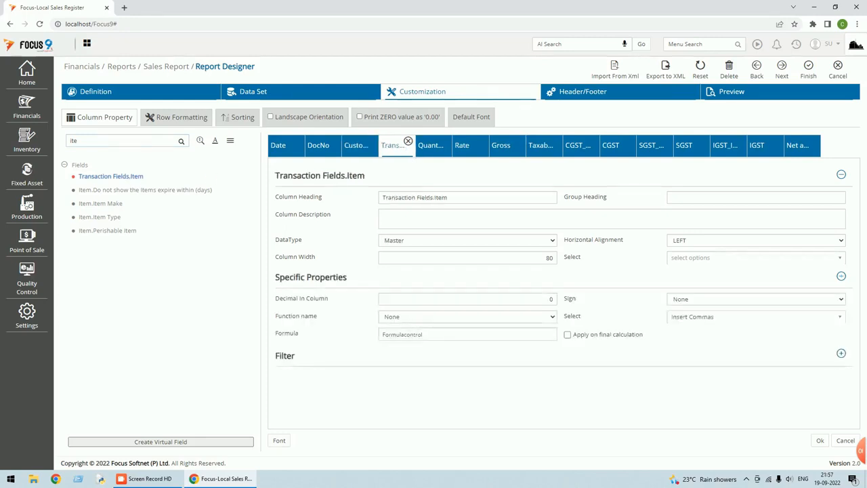
pyautogui.moveTo(448, 197); pyautogui.dragTo(341, 199)
pyautogui.write('Item')
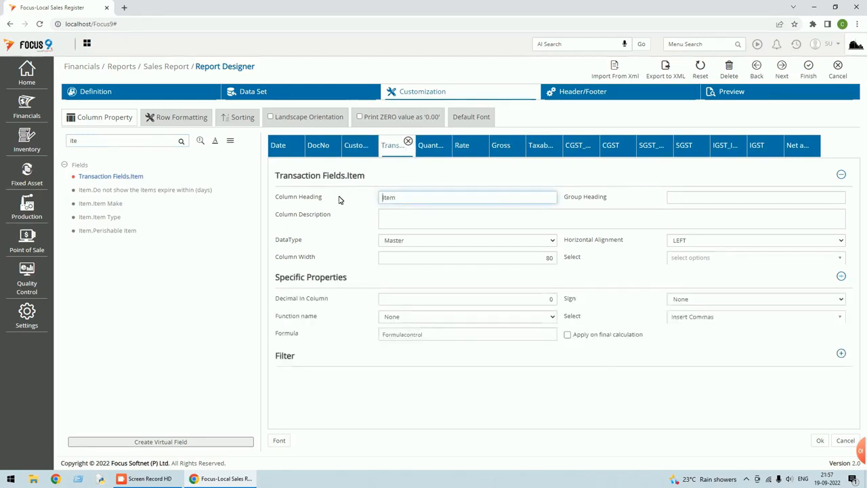
pyautogui.click(820, 442)
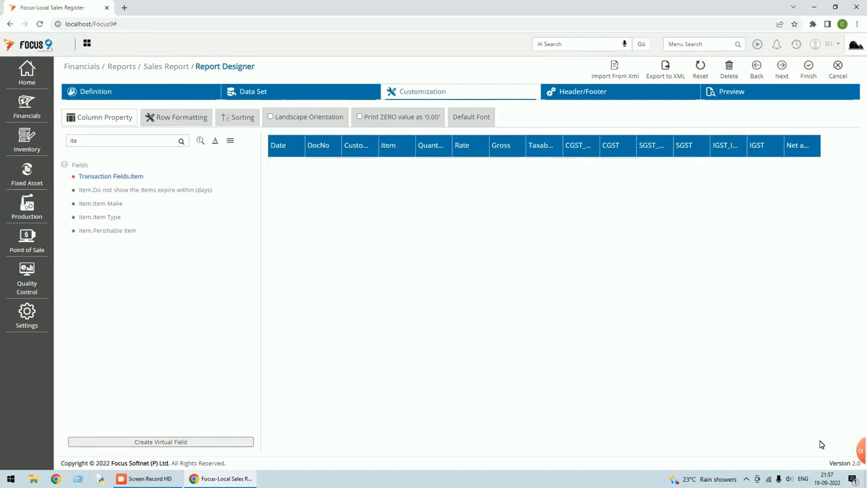
# Save the design, refresh the report to show the Item column, and reopen customization.
pyautogui.click(809, 71)
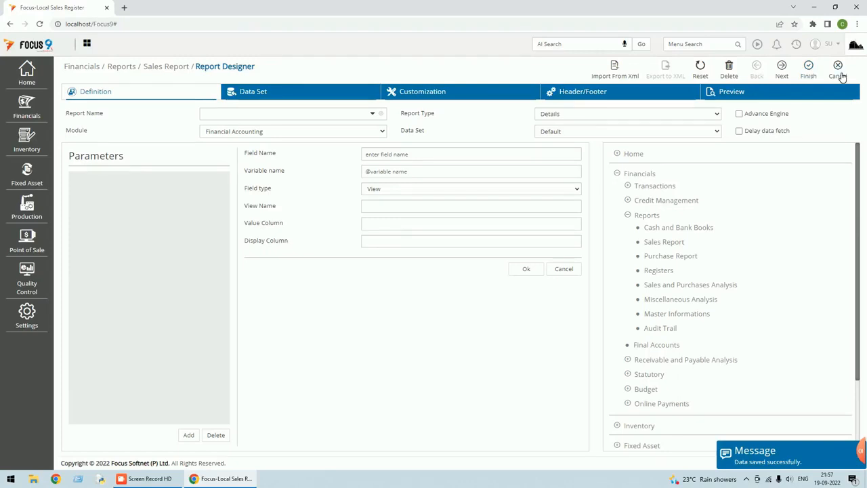
pyautogui.click(840, 74)
pyautogui.click(538, 71)
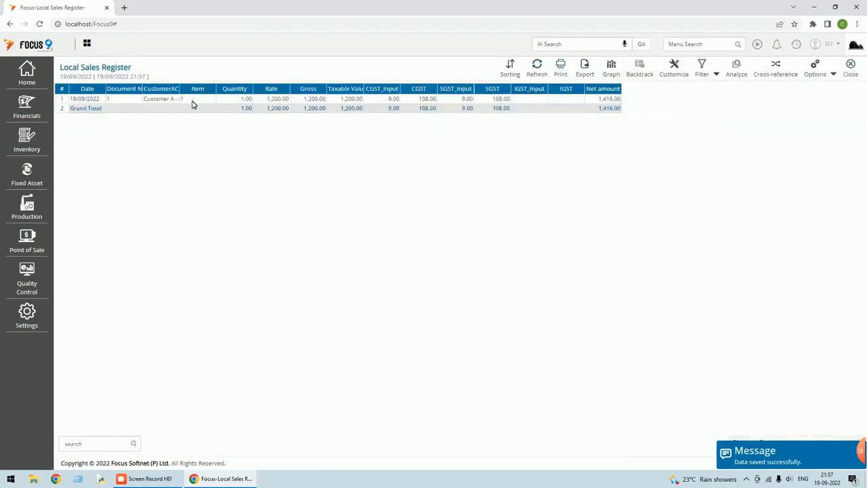
pyautogui.click(192, 102)
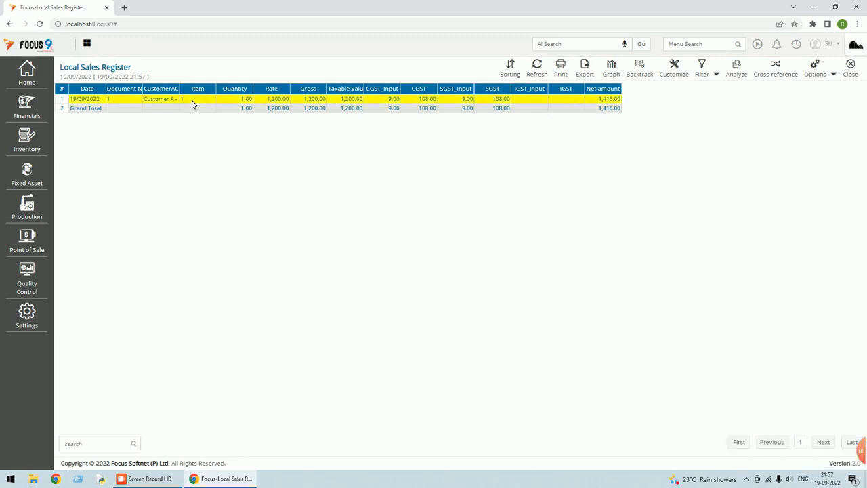
pyautogui.click(673, 76)
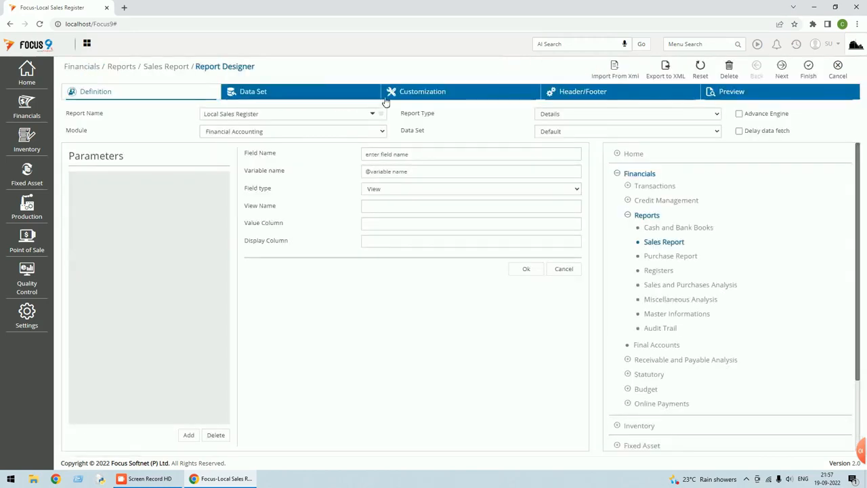
# Remove the single Item column from the report layout.
pyautogui.click(429, 92)
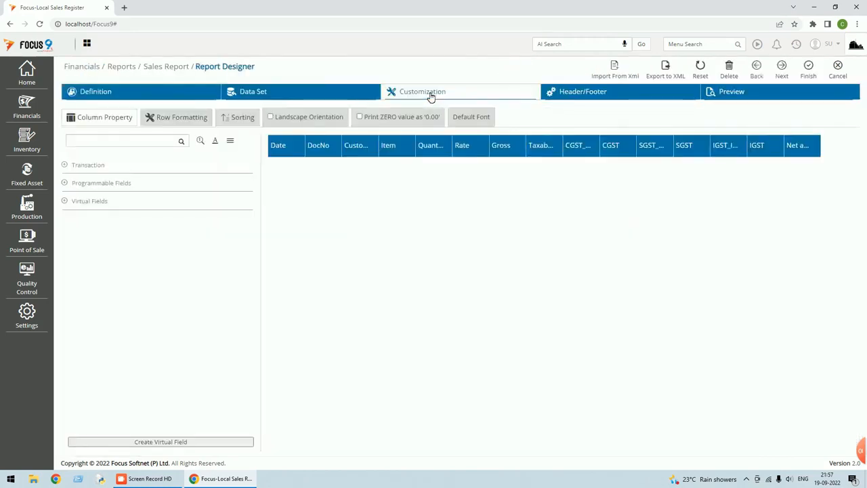
pyautogui.click(405, 148)
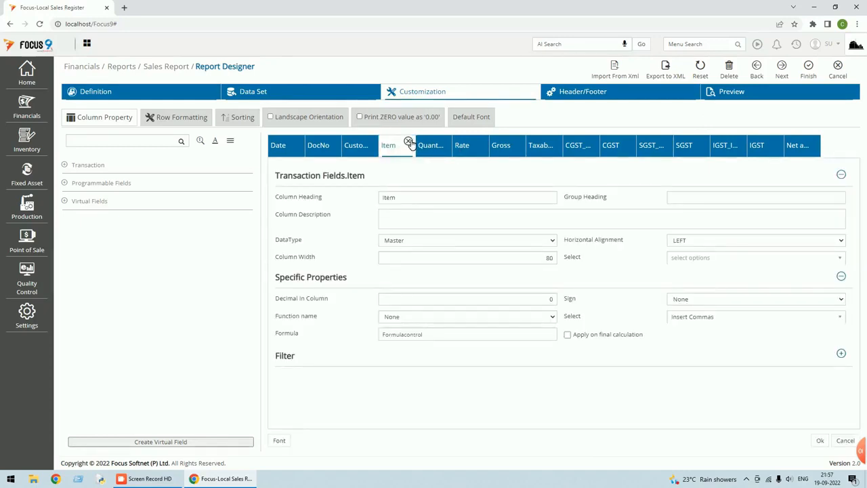
pyautogui.click(409, 143)
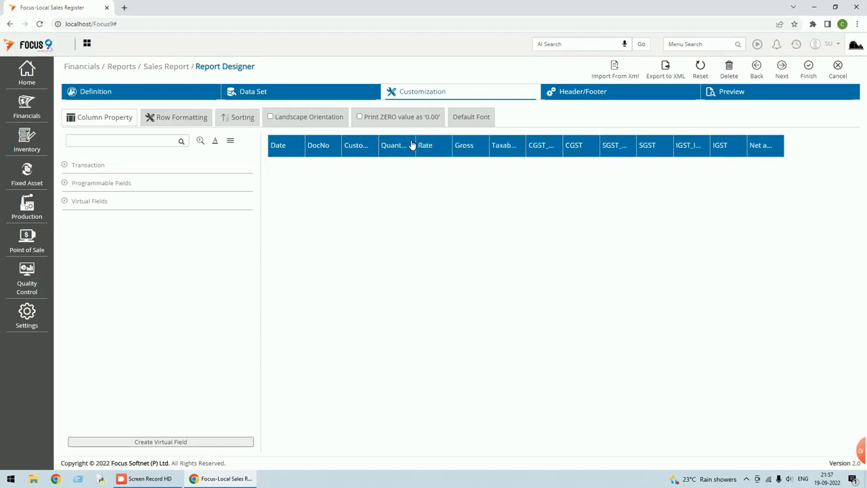
# Add Item.Name and Item.Code columns from Transaction Fields > Item.
pyautogui.click(65, 166)
pyautogui.click(73, 176)
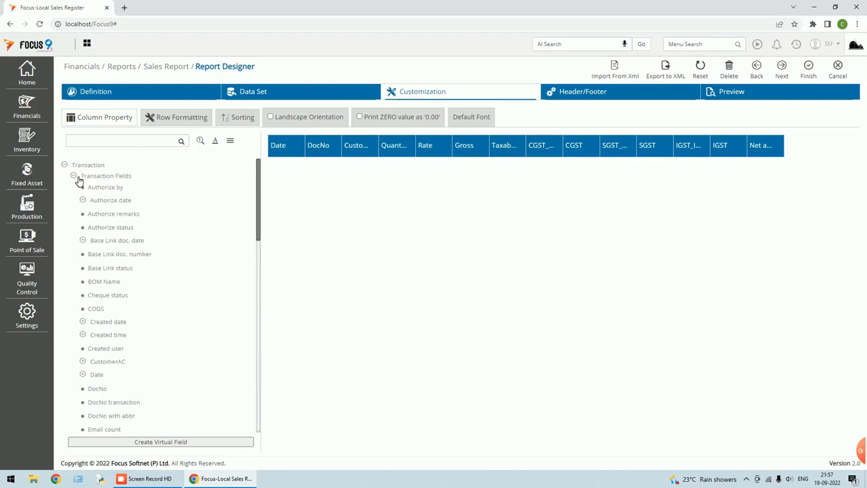
pyautogui.scroll(-3, 134, 225)
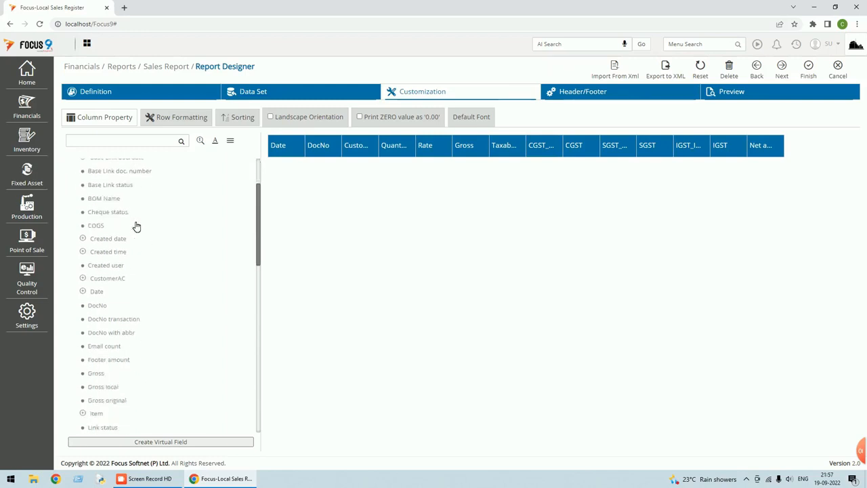
pyautogui.click(370, 154)
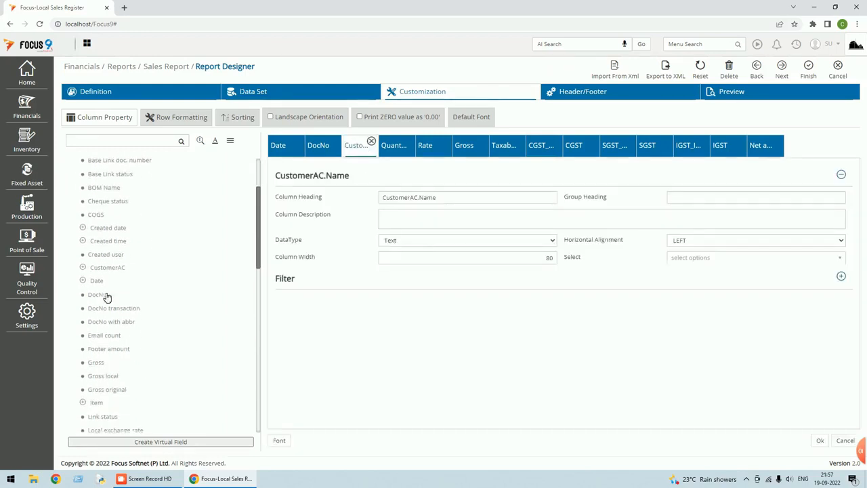
pyautogui.scroll(-3, 106, 298)
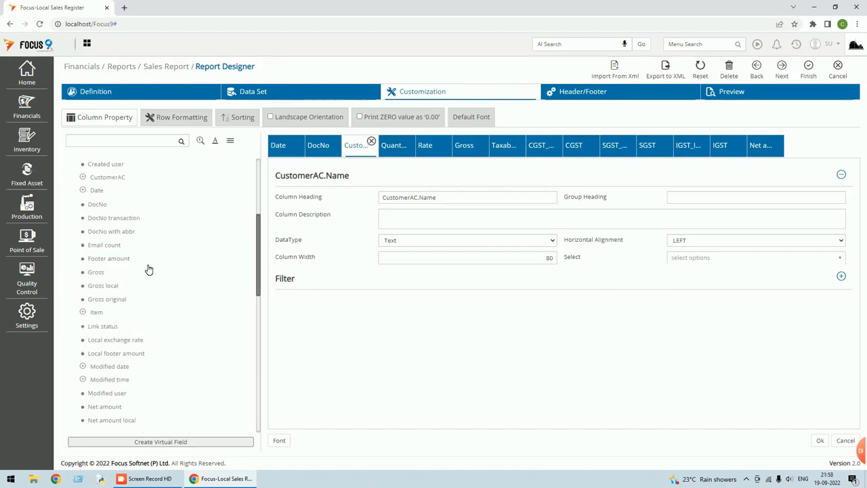
pyautogui.scroll(-1, 149, 270)
pyautogui.scroll(-1, 150, 269)
pyautogui.click(83, 265)
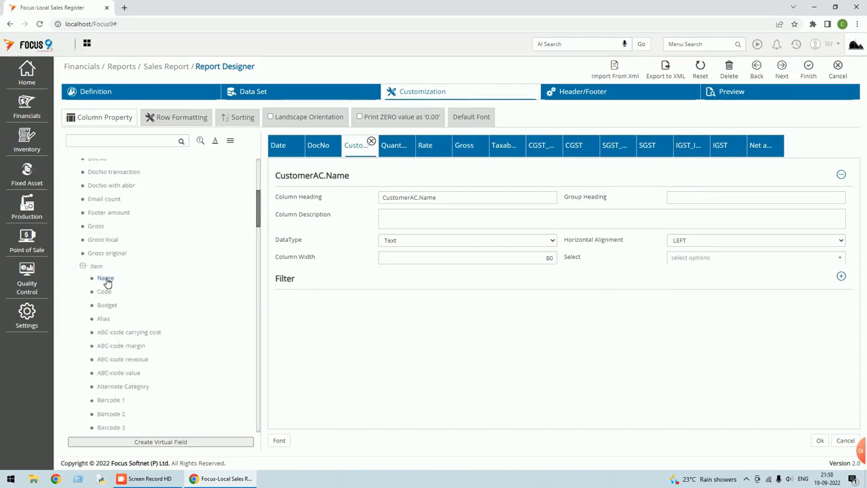
pyautogui.doubleClick(106, 278)
pyautogui.doubleClick(105, 292)
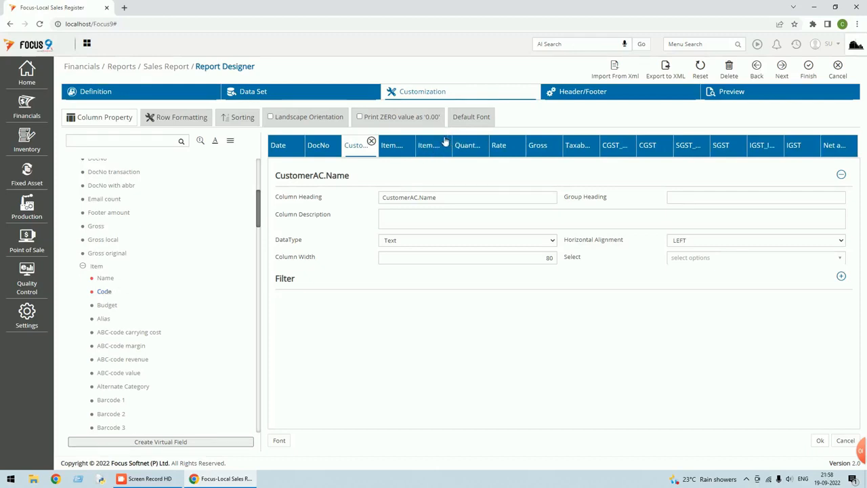
# Move Item.Code before Item.Name and save the report design.
pyautogui.click(402, 145)
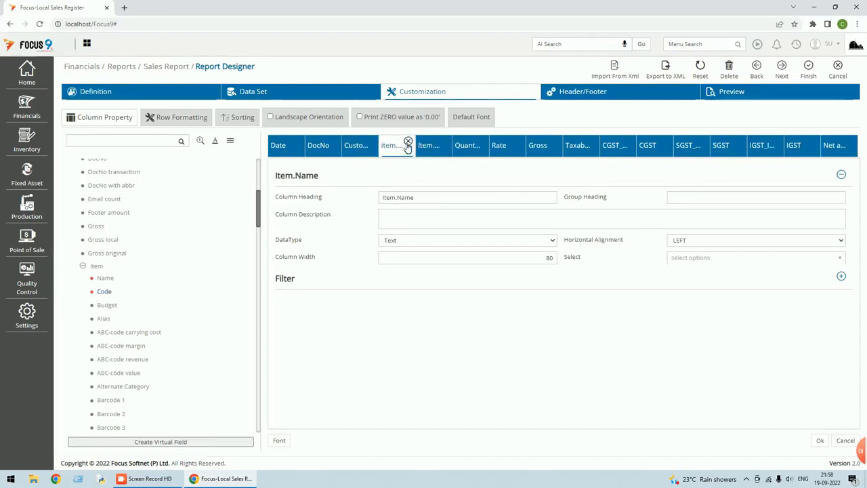
pyautogui.click(440, 146)
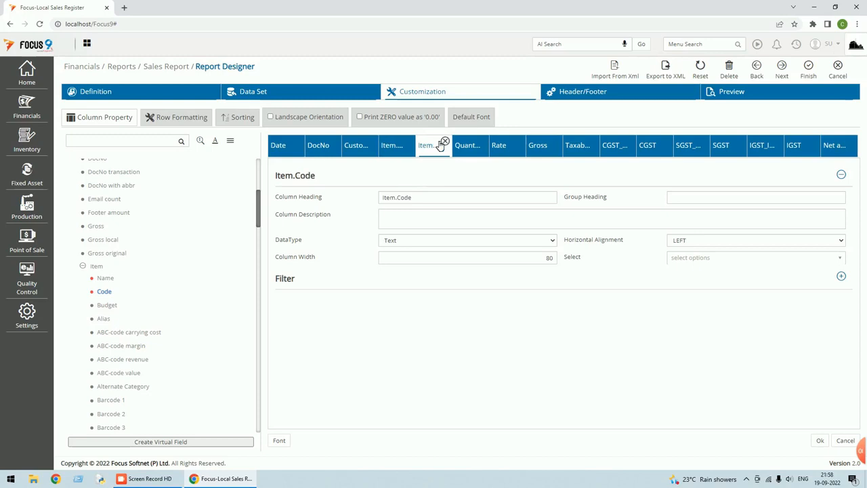
pyautogui.moveTo(441, 147); pyautogui.dragTo(404, 151)
pyautogui.click(435, 150)
pyautogui.click(406, 154)
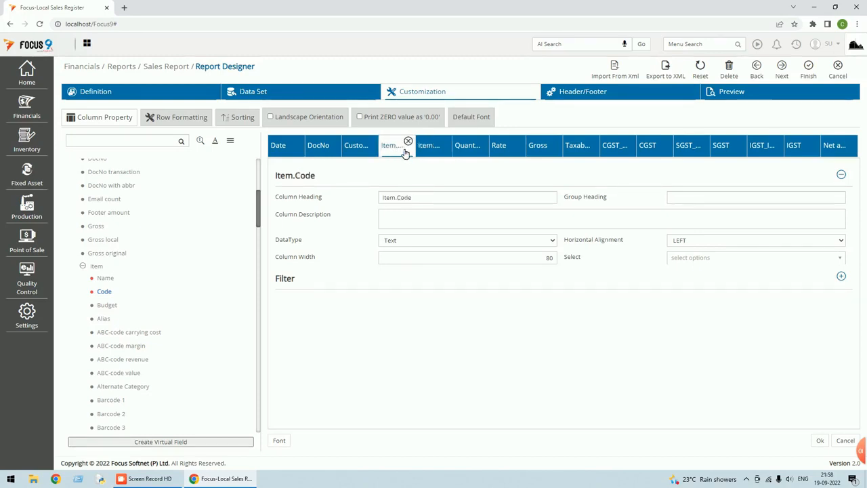
pyautogui.click(813, 77)
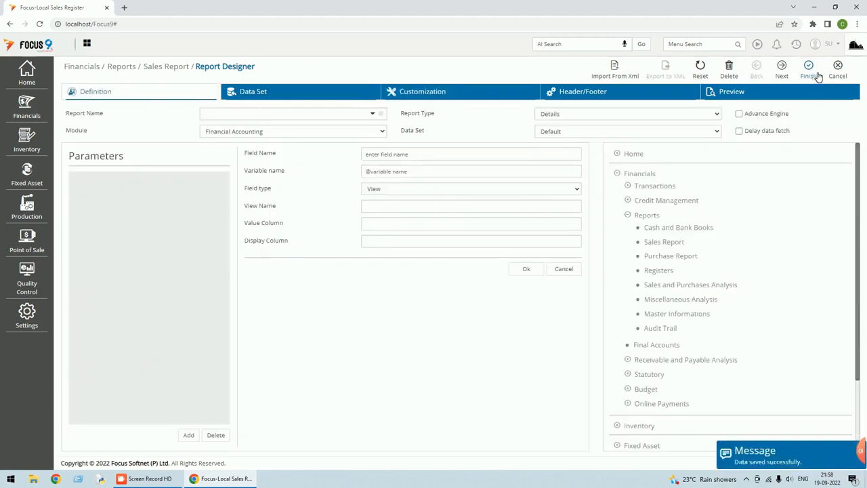
# Refresh the report to show Item.Code P001 and Item.Name Prod-A, then close to its options.
pyautogui.click(839, 73)
pyautogui.click(537, 68)
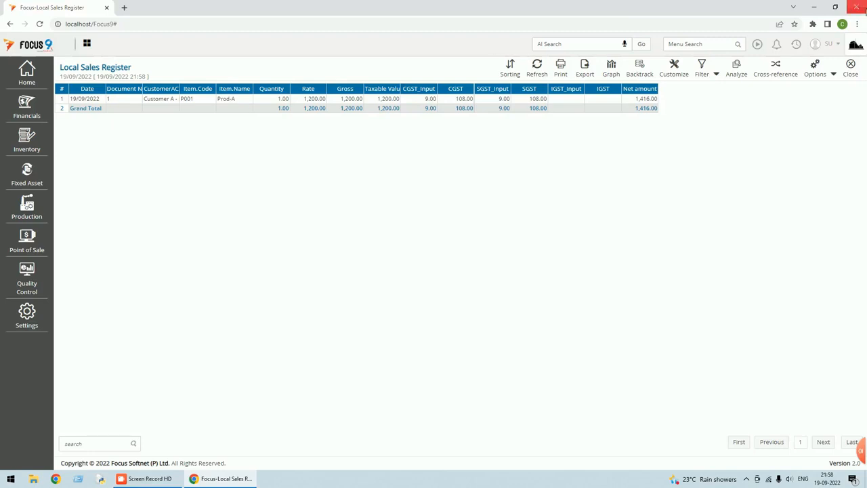
pyautogui.click(852, 70)
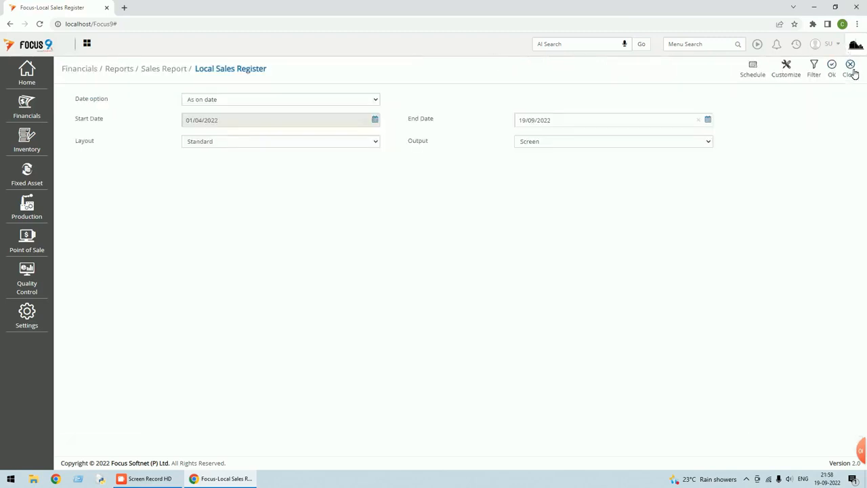
# Open sales invoice 1 from the Local - Sales Invoices list for editing.
pyautogui.click(853, 72)
pyautogui.click(798, 44)
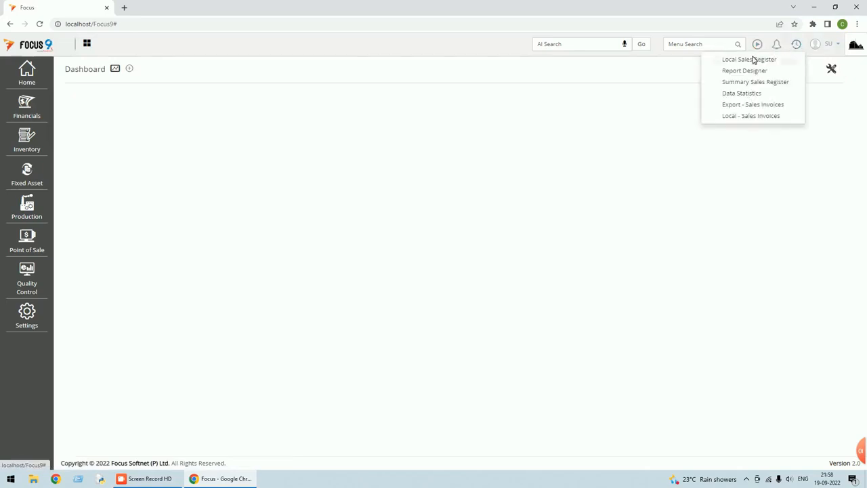
pyautogui.click(749, 60)
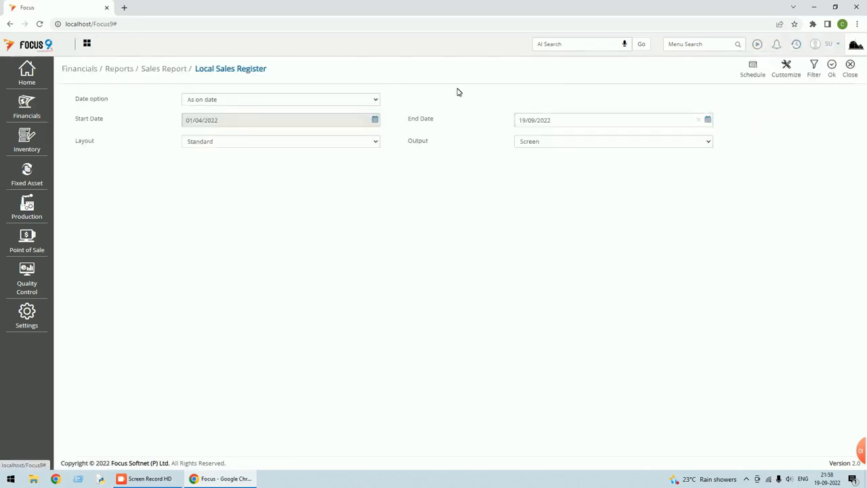
pyautogui.click(853, 72)
pyautogui.click(796, 44)
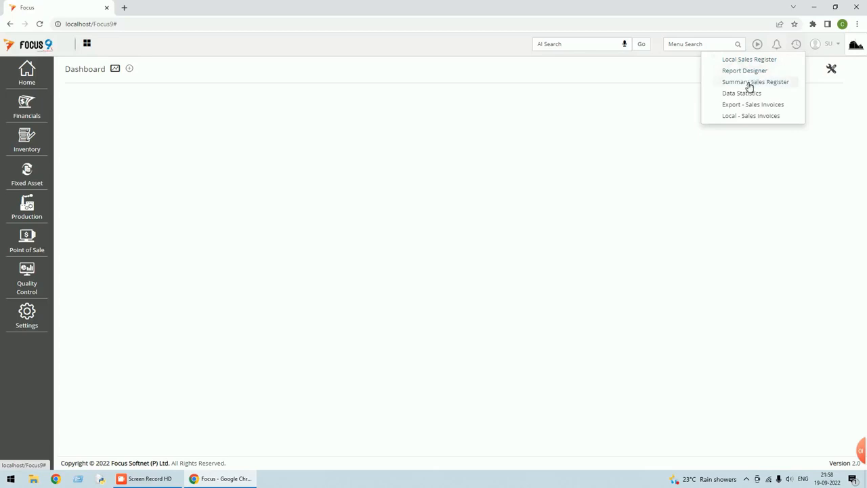
pyautogui.click(750, 115)
pyautogui.doubleClick(228, 139)
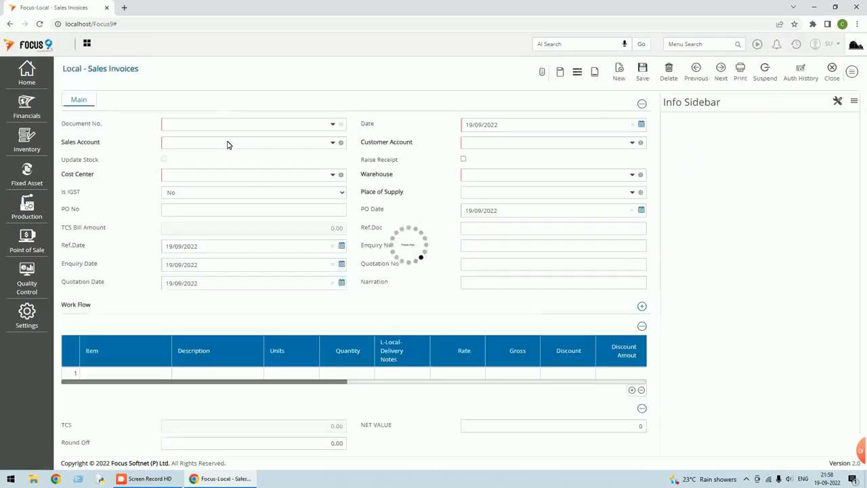
# Add Prod-B (RCM) on line 2 with quantity 1 and rate 200, with 9.00 CGST and SGST.
pyautogui.scroll(-1, 219, 197)
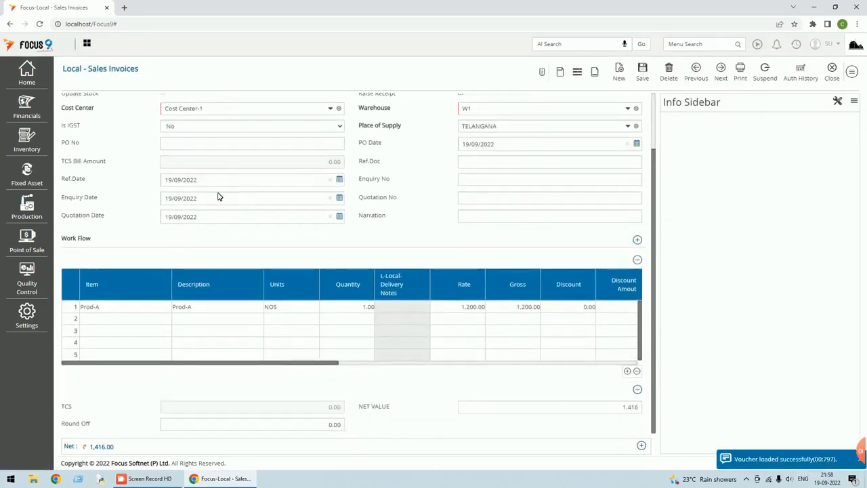
pyautogui.click(140, 324)
pyautogui.click(158, 321)
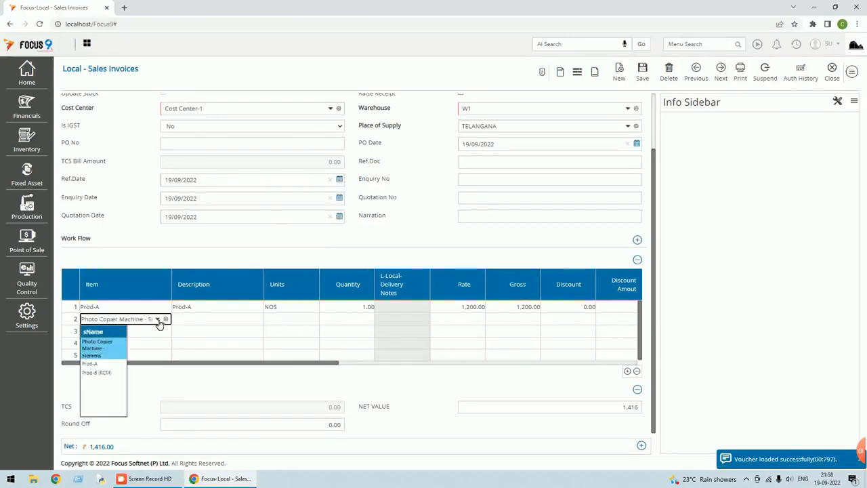
pyautogui.click(98, 373)
pyautogui.press('Tab')
pyautogui.press('Tab')
pyautogui.write('1')
pyautogui.press('Tab')
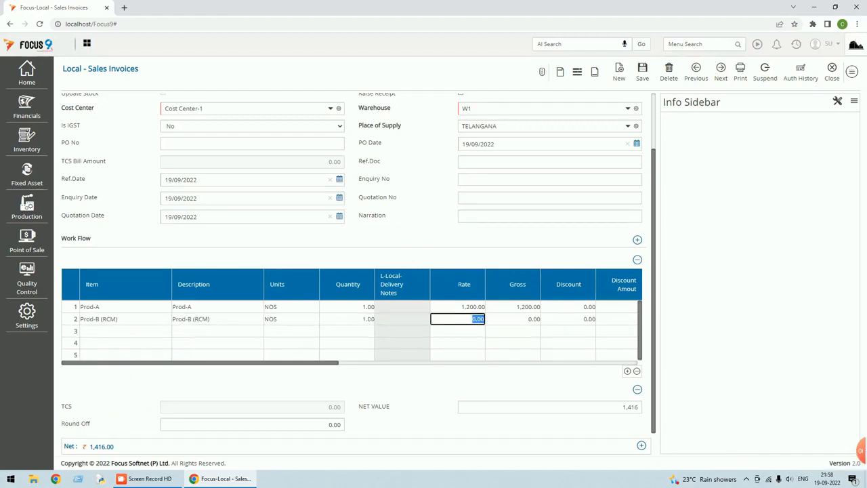
pyautogui.write('3')
pyautogui.press('Tab')
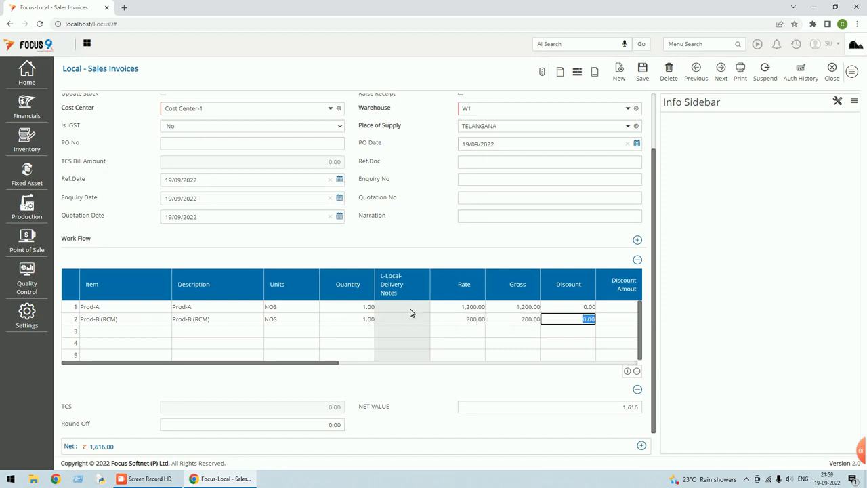
pyautogui.press('Tab')
pyautogui.press('Tab')
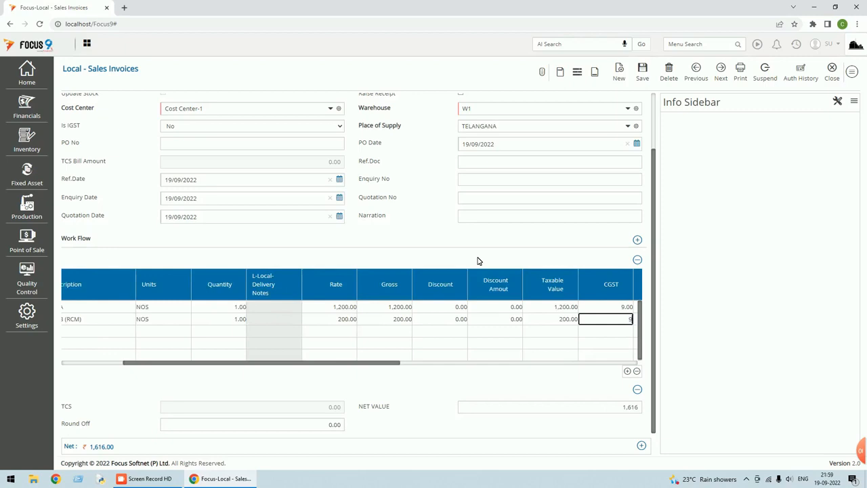
pyautogui.press('Tab')
pyautogui.press('Tab')
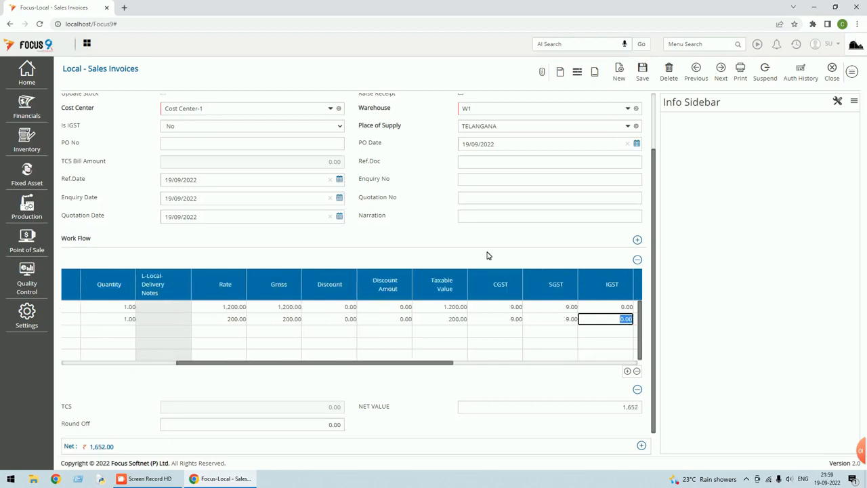
# Save the invoice, allocating the full 1652.00 as a new bill reference.
pyautogui.click(644, 74)
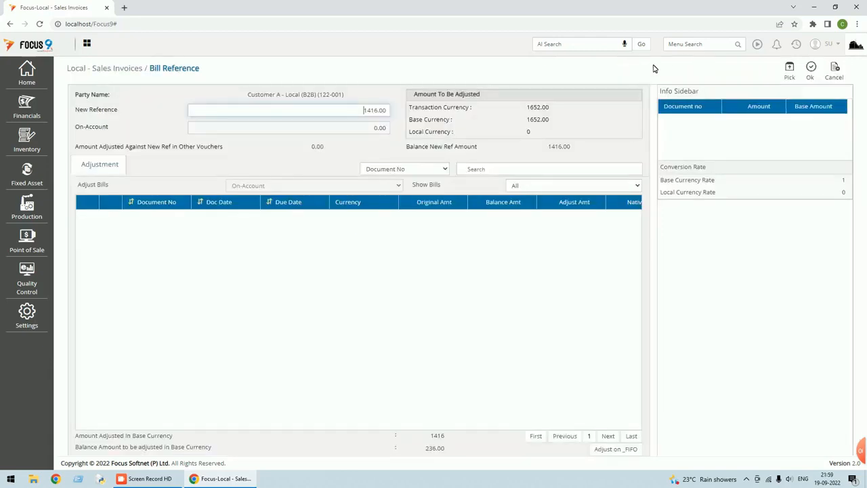
pyautogui.click(790, 72)
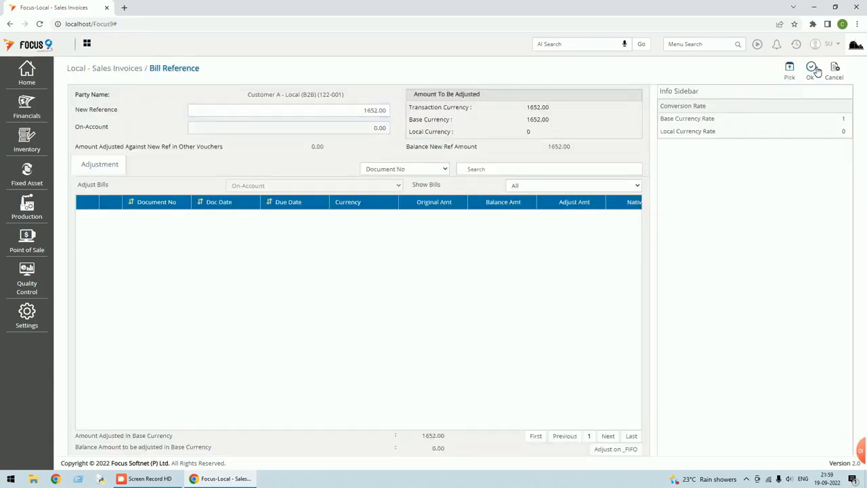
pyautogui.click(812, 70)
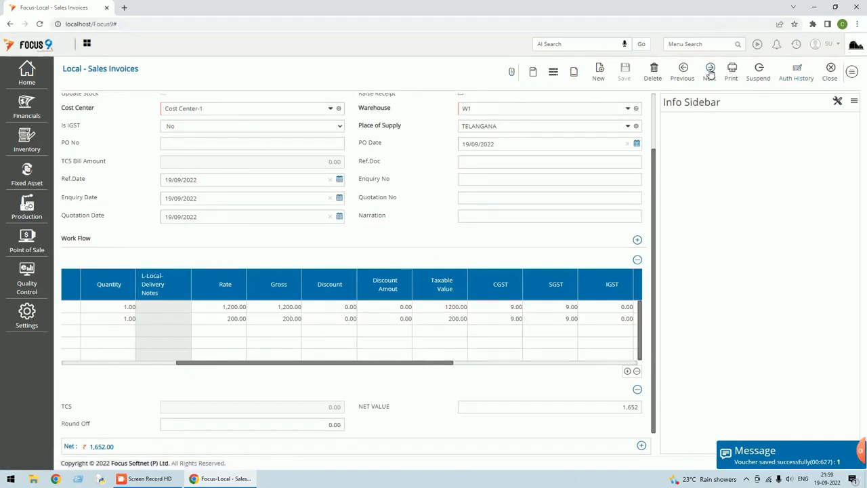
# Close the blank invoice form and the sales invoice list.
pyautogui.click(837, 77)
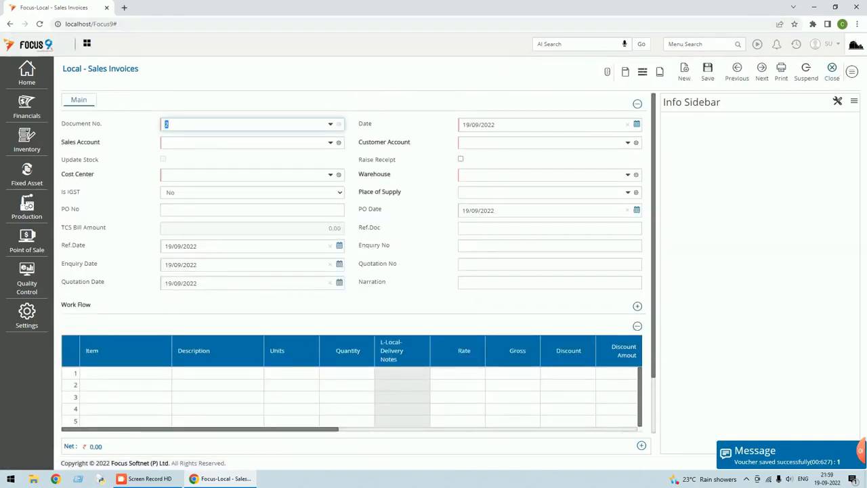
pyautogui.click(837, 77)
pyautogui.click(848, 79)
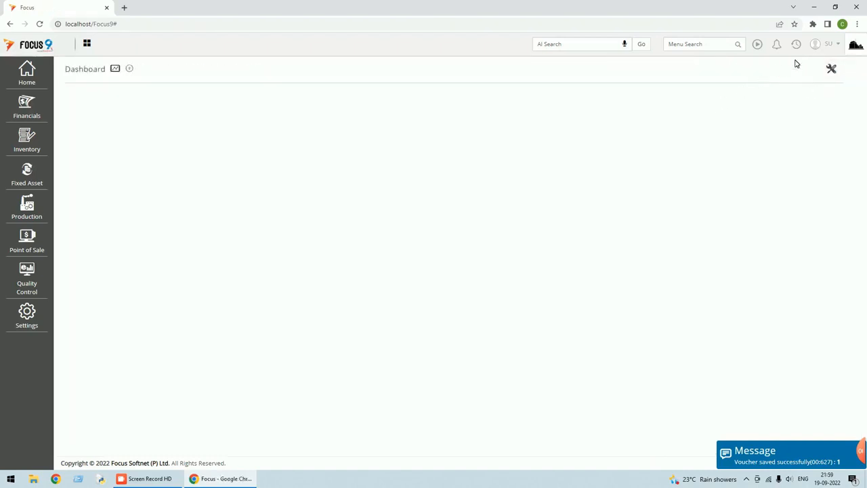
# Run the Local Sales Register with autofit columns, showing Prod-A and Prod-B (RCM), then close it.
pyautogui.click(669, 44)
pyautogui.write('local')
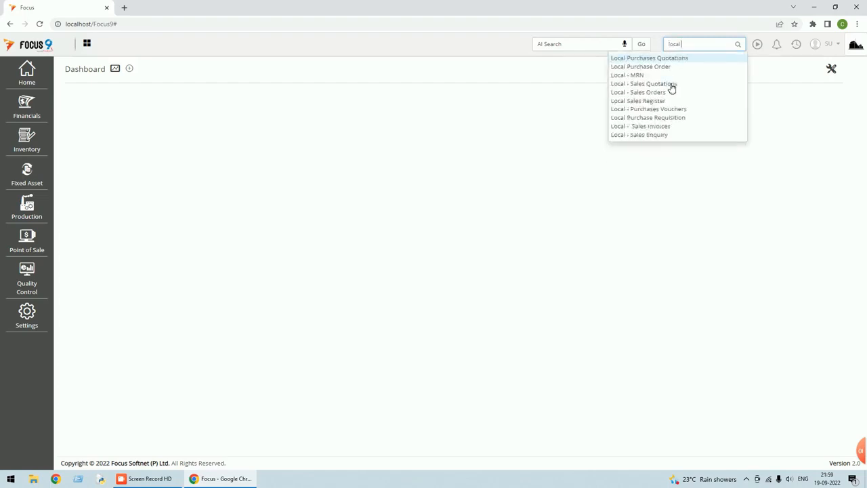
pyautogui.click(648, 102)
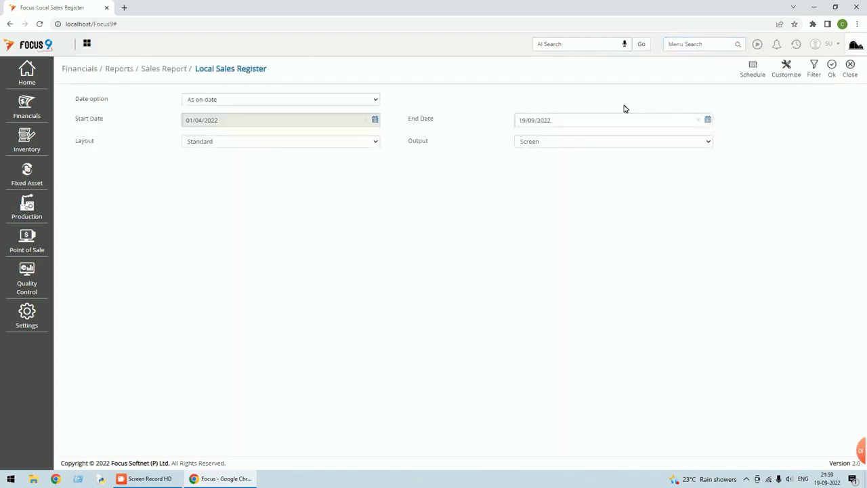
pyautogui.click(832, 65)
pyautogui.click(834, 75)
pyautogui.click(805, 89)
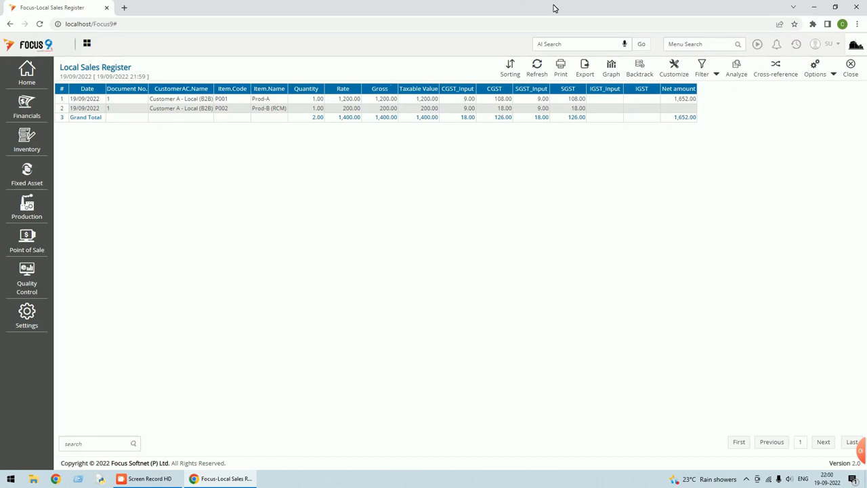
pyautogui.click(852, 72)
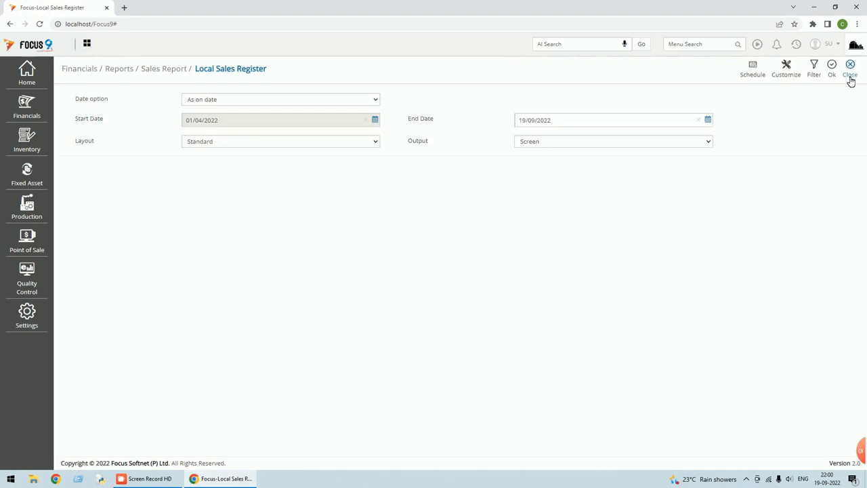
# Start a new Report Designer draft named 'Local Sales - Summary Report'.
pyautogui.click(852, 75)
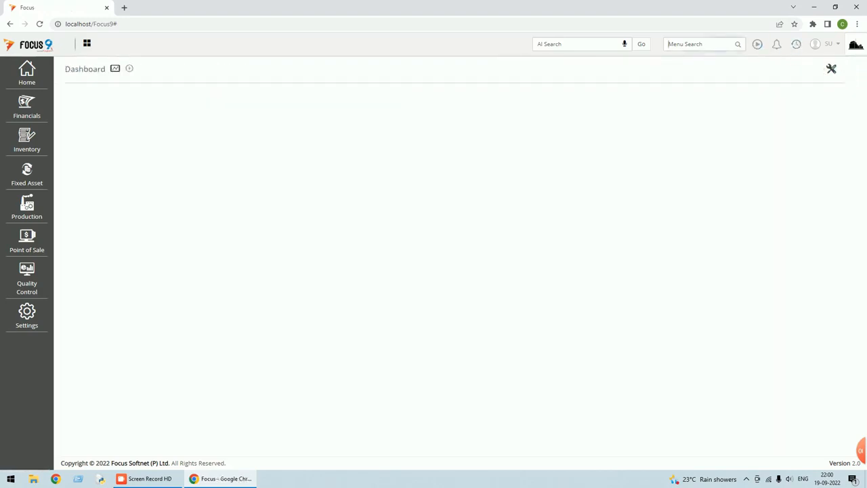
pyautogui.write('report')
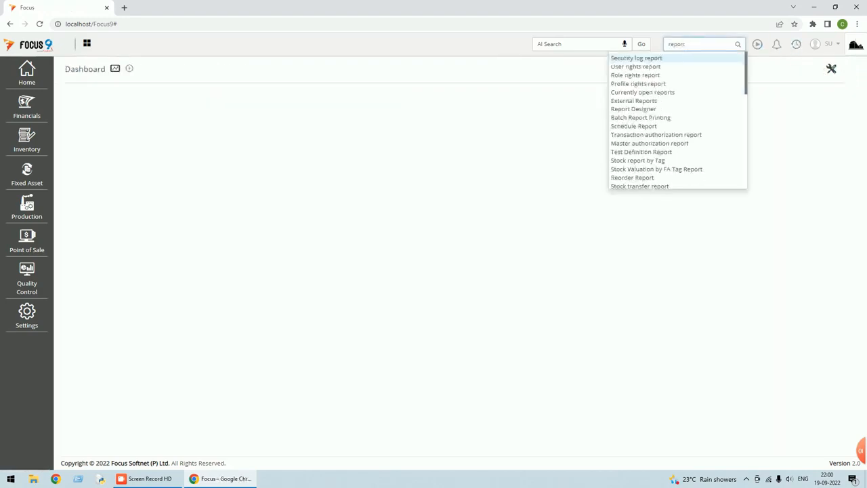
pyautogui.write(' des')
pyautogui.click(641, 60)
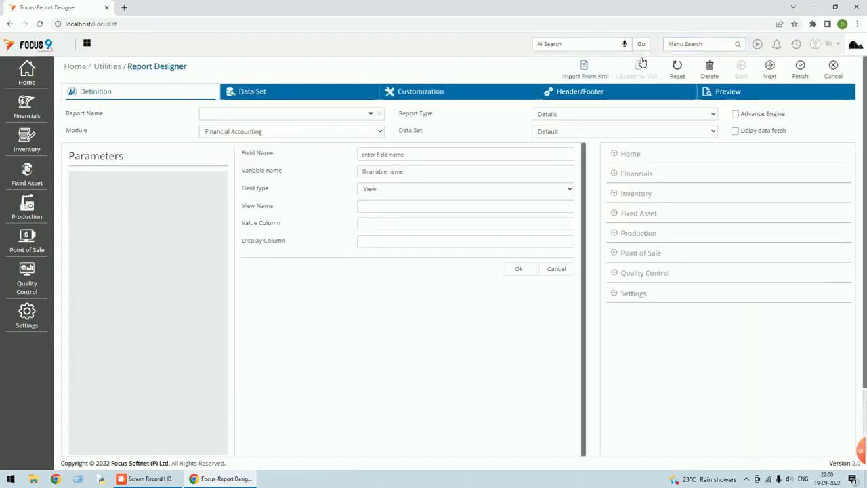
pyautogui.click(284, 114)
pyautogui.write('Loc')
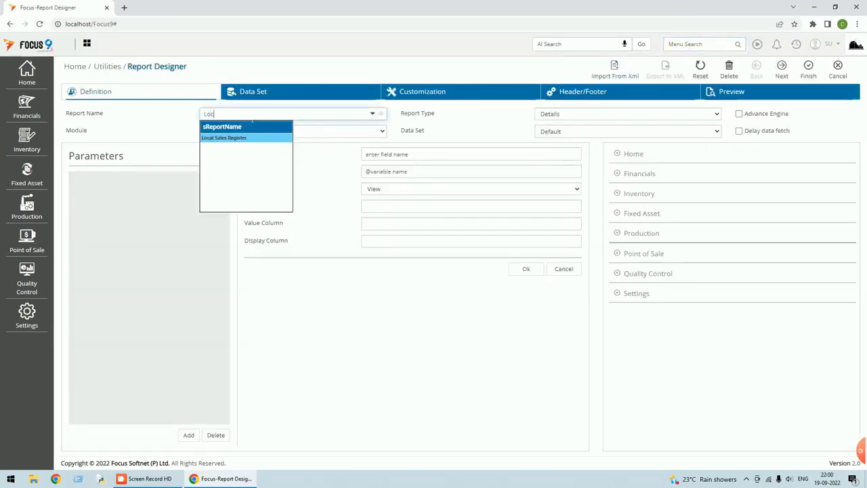
pyautogui.write('al Sales')
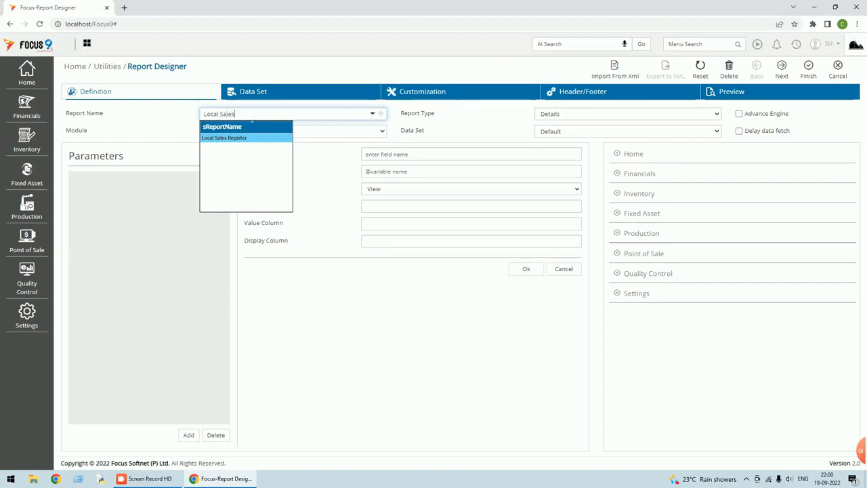
pyautogui.write(' - Summary Report')
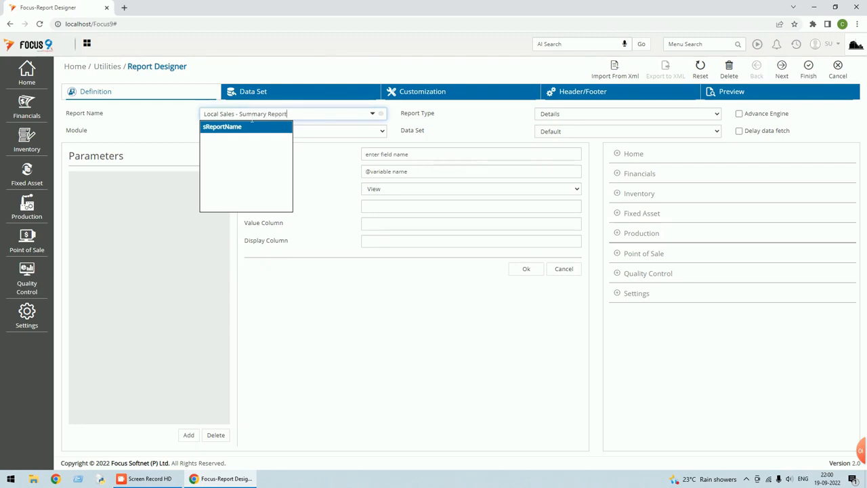
pyautogui.press('Tab')
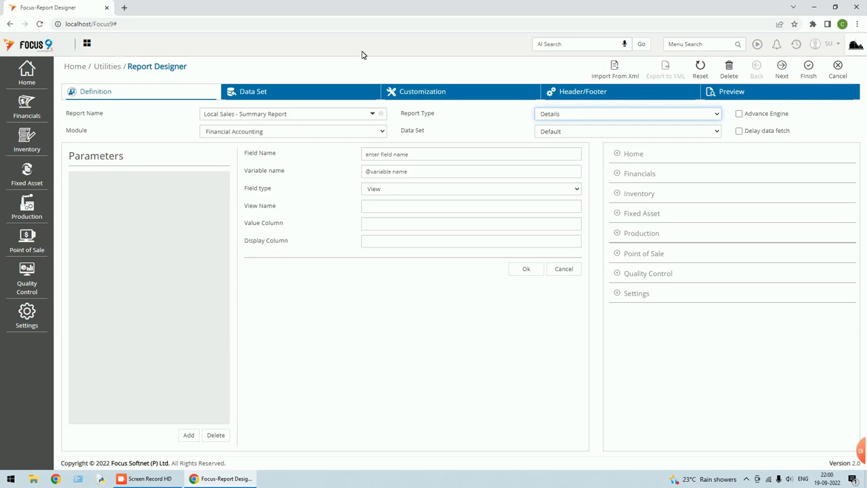
# Discard the draft unsaved and reopen the Report Designer from recent screens.
pyautogui.click(838, 67)
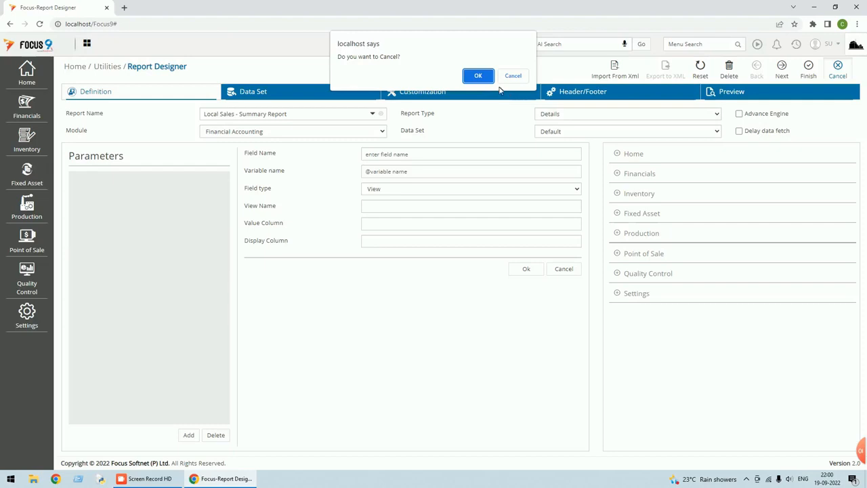
pyautogui.click(478, 75)
pyautogui.click(797, 44)
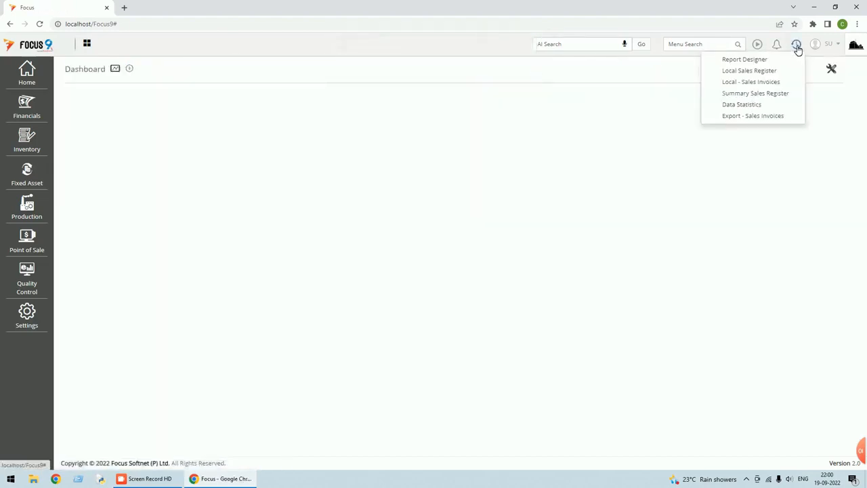
pyautogui.click(763, 61)
# Export the Local Sales Register definition as Local Sales Register.xml and verify it in Downloads.
pyautogui.click(373, 114)
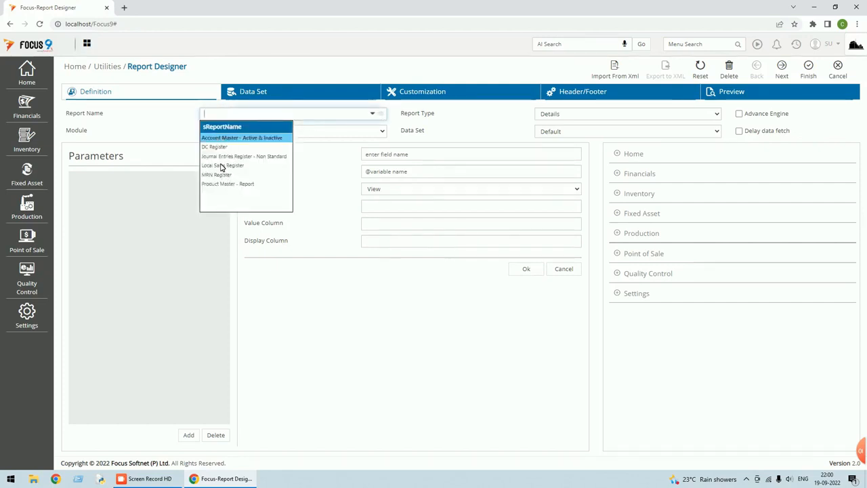
pyautogui.click(222, 166)
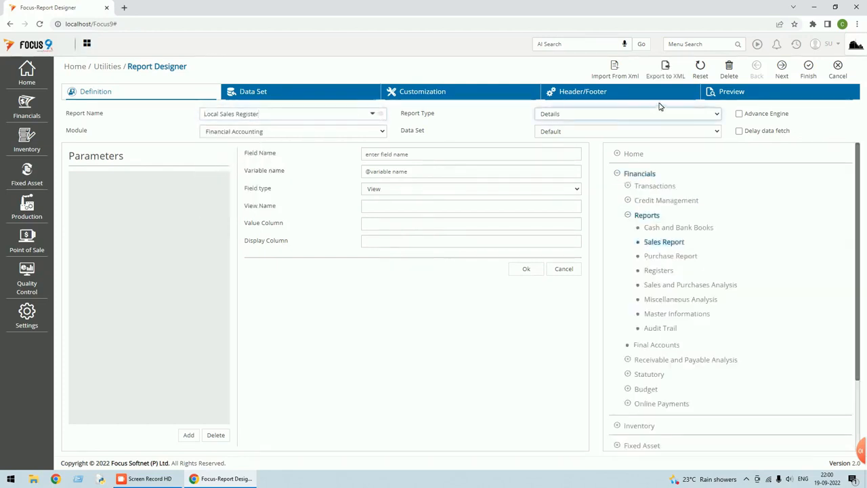
pyautogui.click(667, 72)
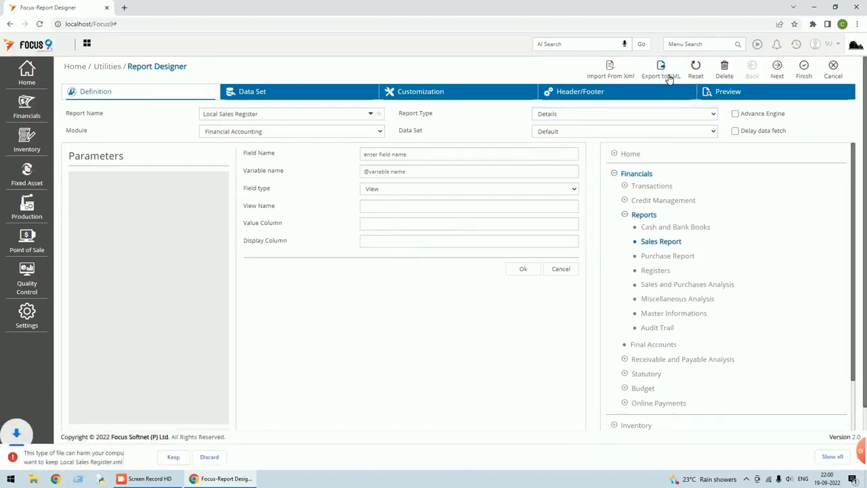
pyautogui.click(173, 456)
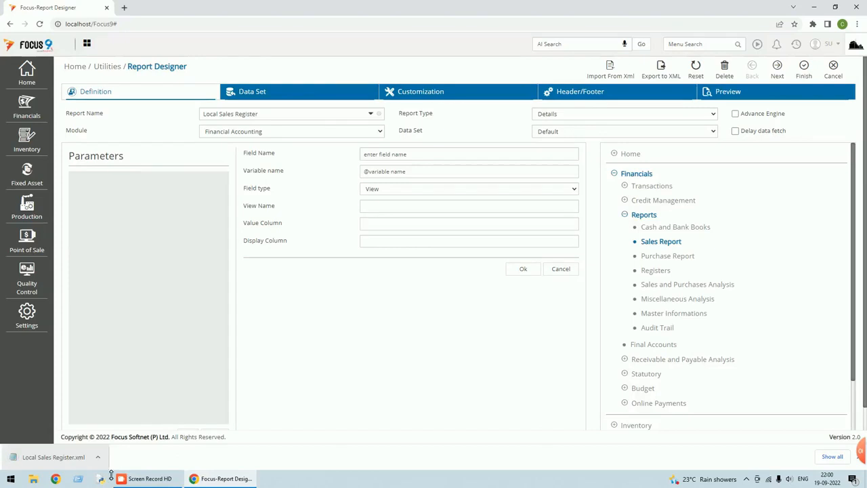
pyautogui.click(98, 457)
pyautogui.click(108, 438)
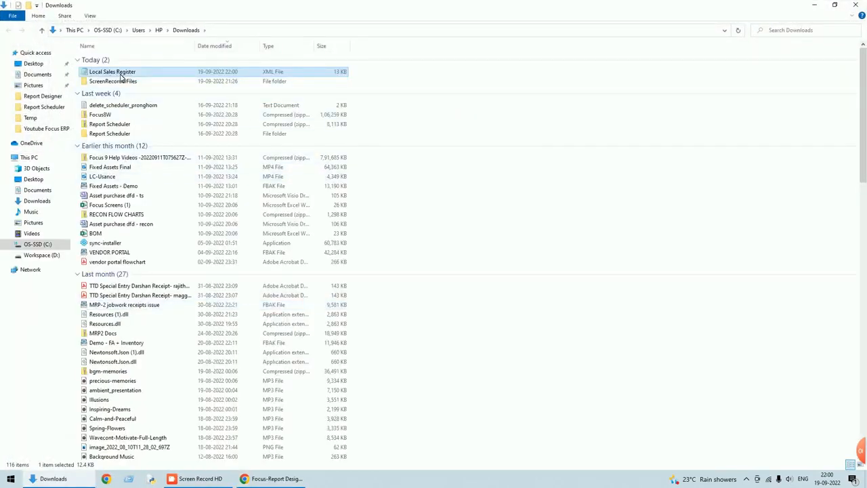
pyautogui.click(857, 8)
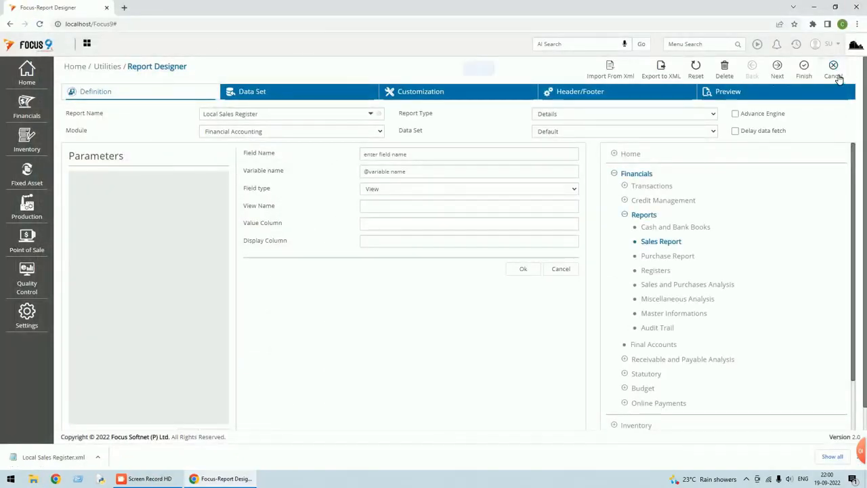
# Discard the current design and open a fresh Report Designer via the 'report d' search.
pyautogui.click(837, 77)
pyautogui.click(474, 76)
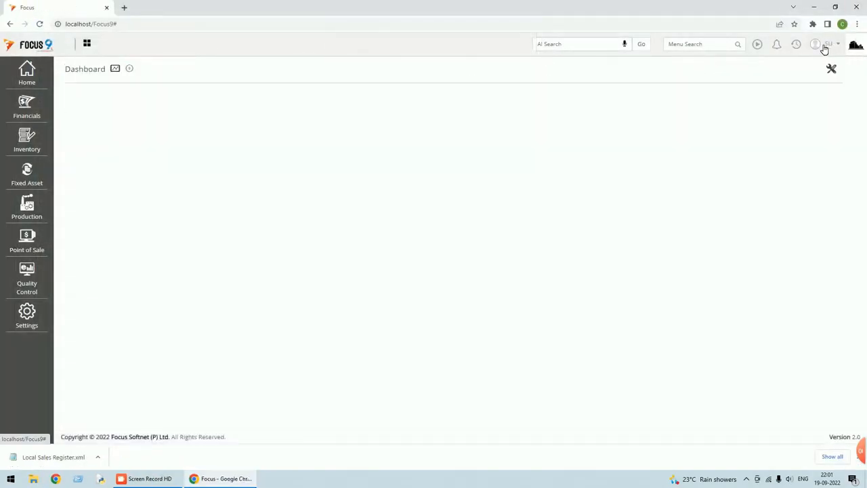
pyautogui.click(698, 44)
pyautogui.write('report d')
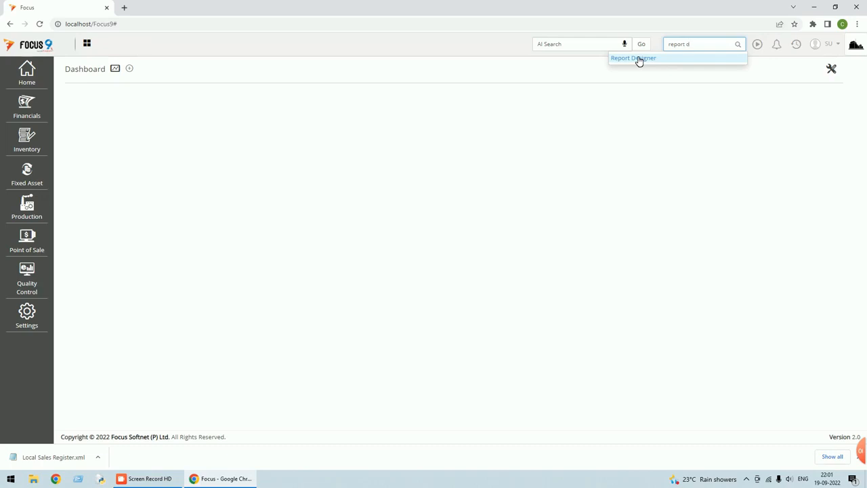
pyautogui.click(637, 58)
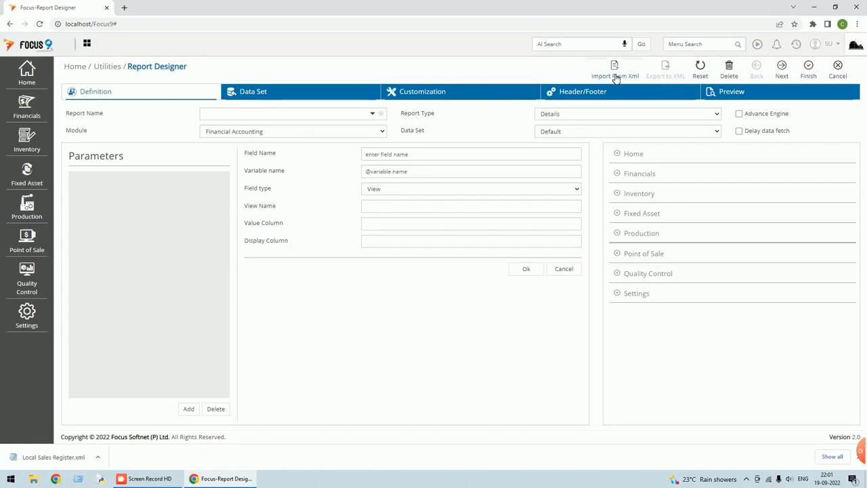
# Import Local Sales Register.xml from the Downloads folder into the designer.
pyautogui.click(617, 77)
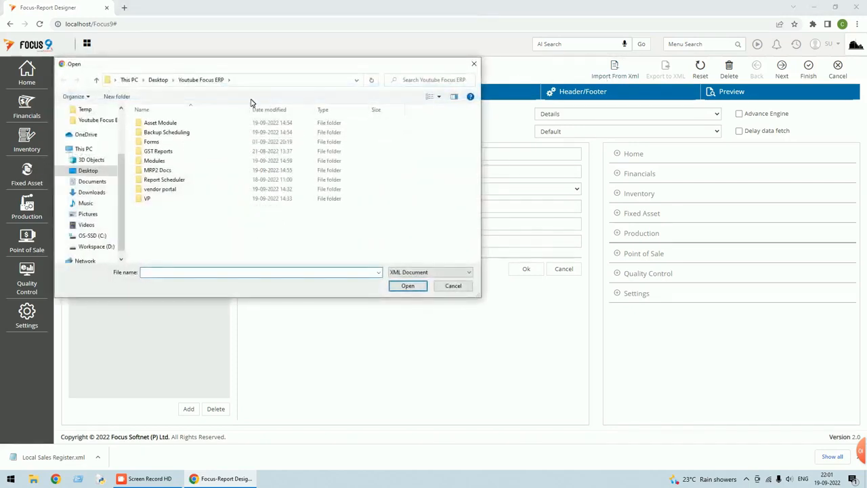
pyautogui.click(99, 192)
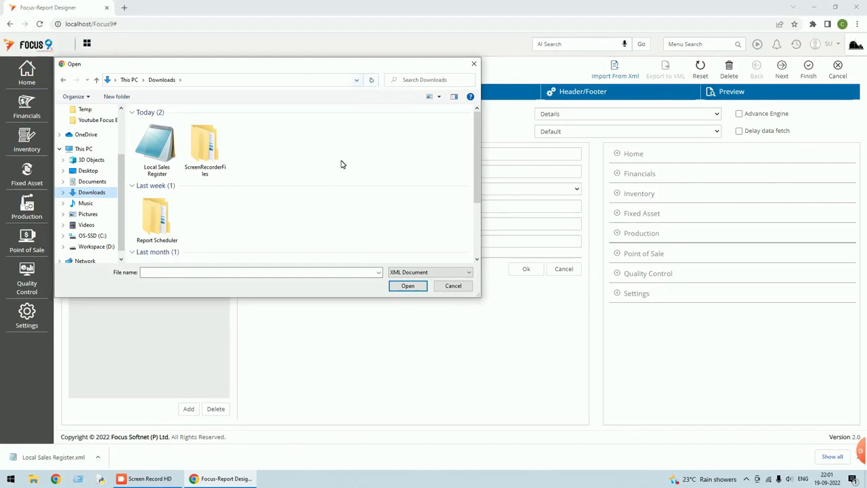
pyautogui.click(440, 97)
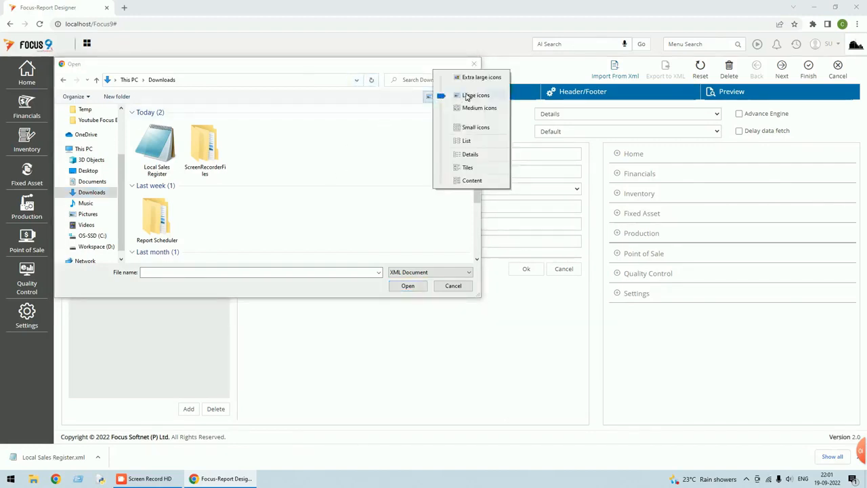
pyautogui.click(471, 155)
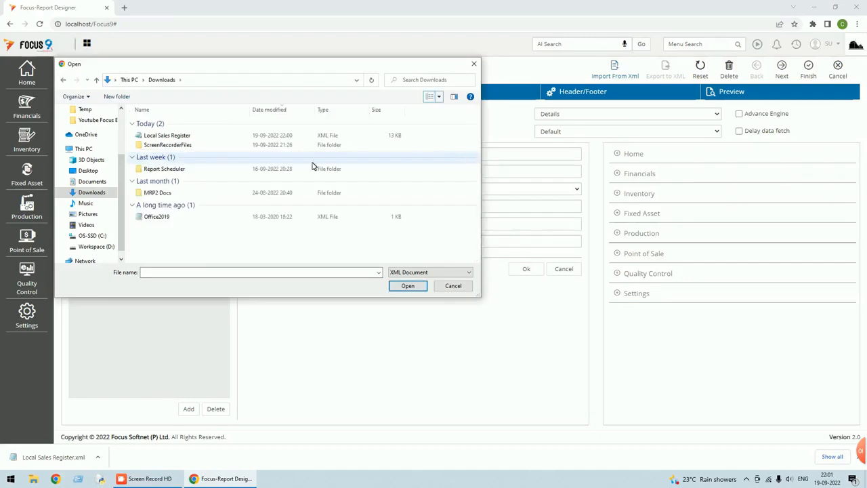
pyautogui.doubleClick(180, 136)
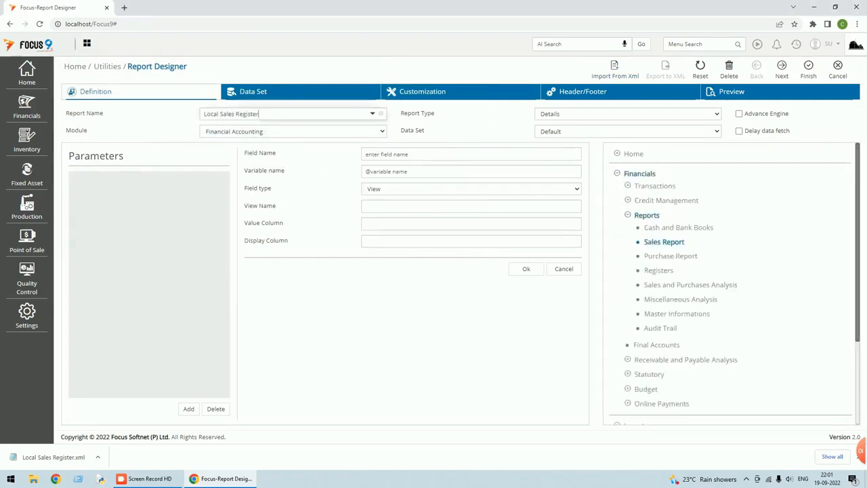
# Change the report name from Local Sales Register to 'Local Summary - Sales Register' and switch Details to Cubes.
pyautogui.press('BackSpace')
pyautogui.press('BackSpace')
pyautogui.press('BackSpace')
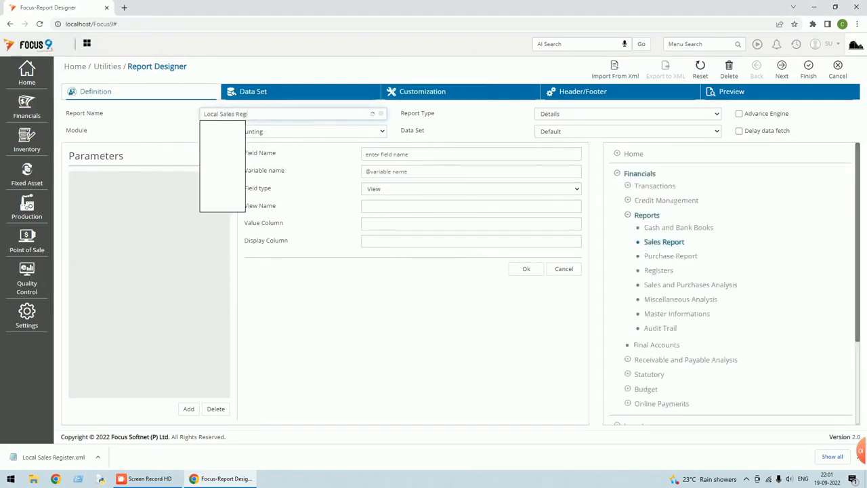
pyautogui.press('BackSpace')
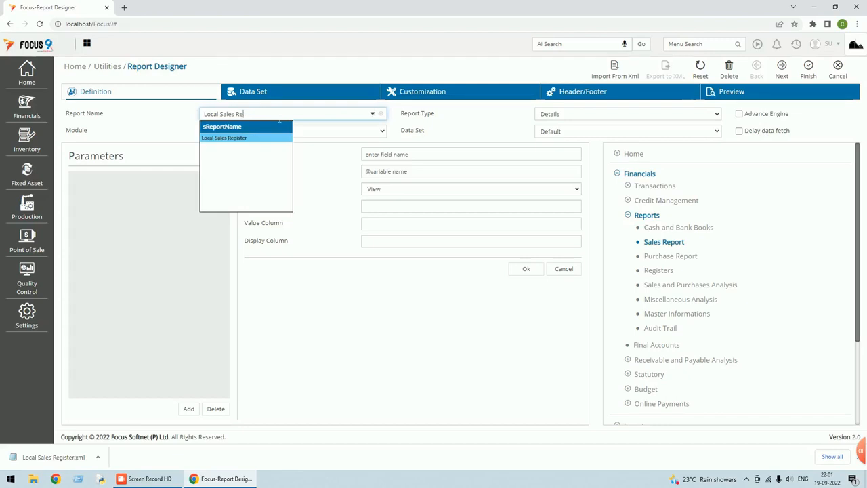
pyautogui.press('BackSpace')
pyautogui.press('BackSpace')
pyautogui.write('ummary')
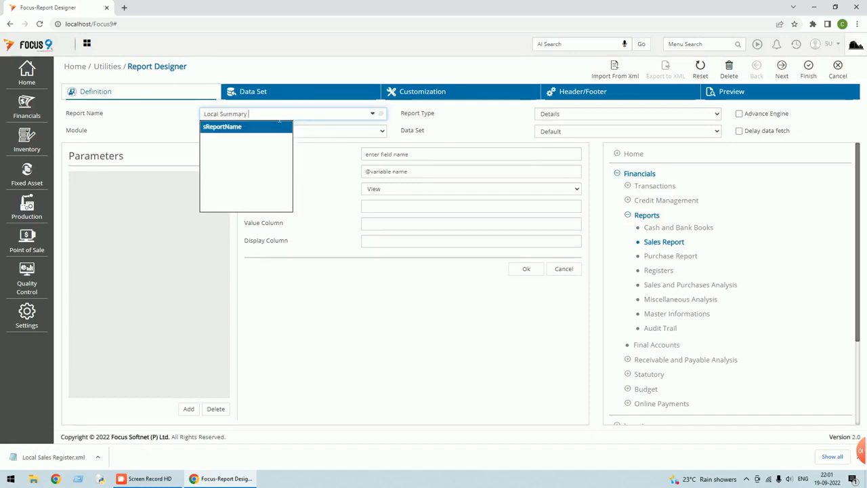
pyautogui.write('ales Register')
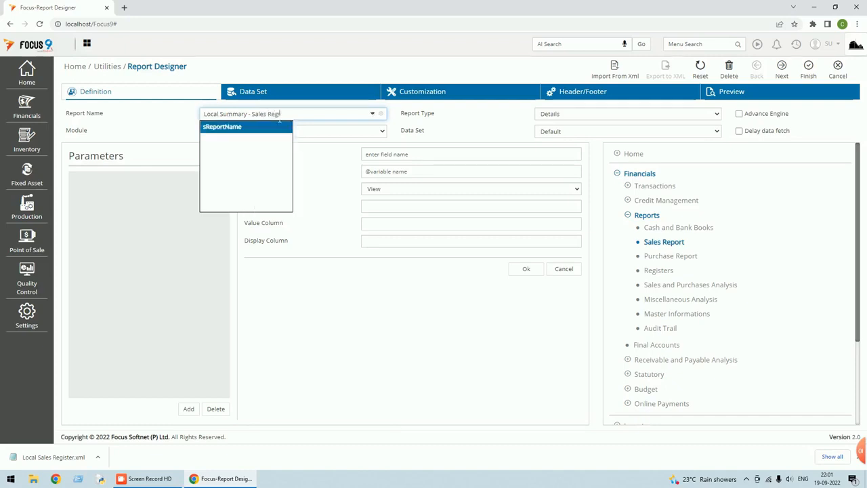
pyautogui.press('Tab')
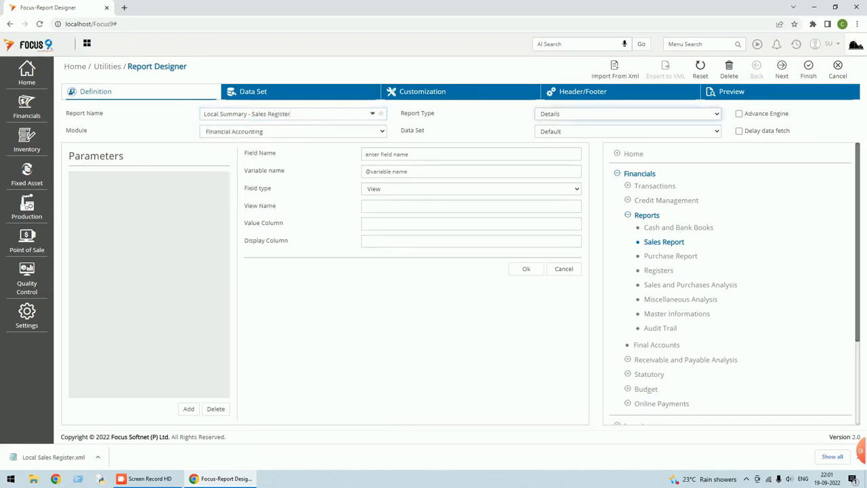
pyautogui.click(717, 116)
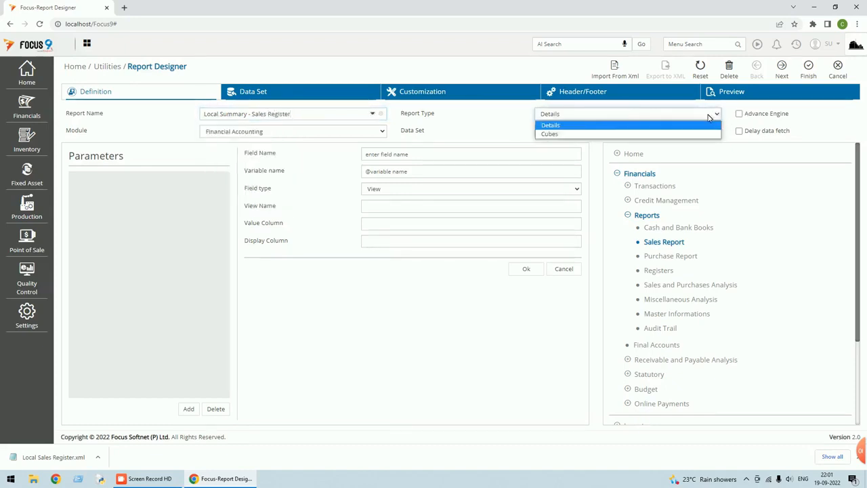
pyautogui.click(580, 134)
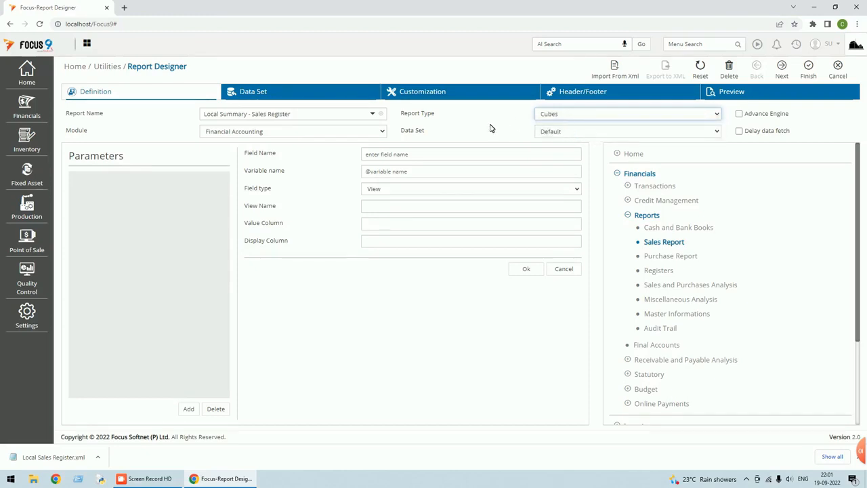
# Delete the item code, item name, Quantity and Rate columns from the layout.
pyautogui.click(293, 99)
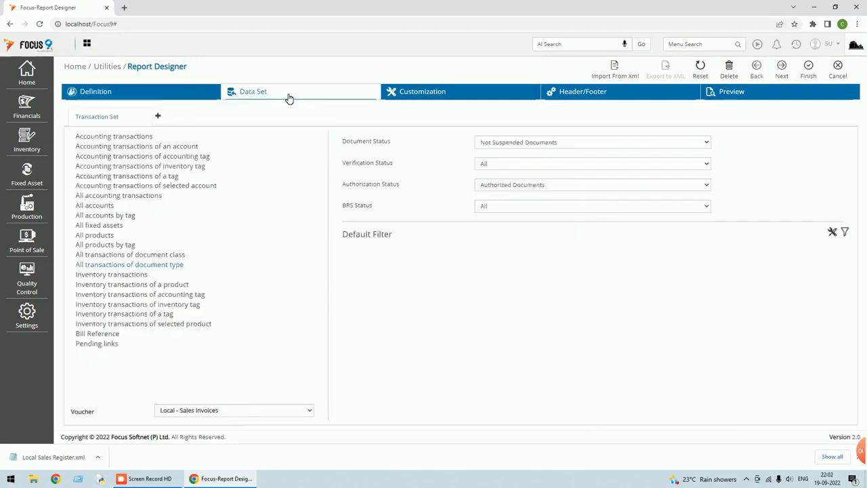
pyautogui.click(438, 97)
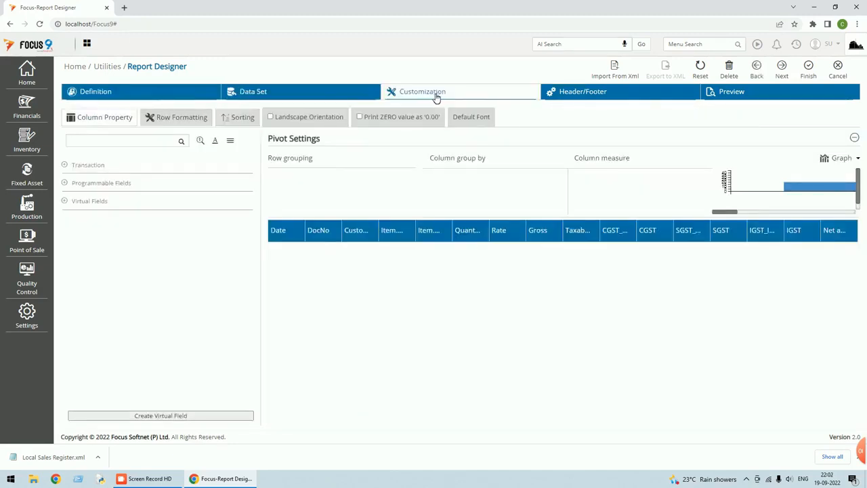
pyautogui.click(405, 234)
pyautogui.click(409, 227)
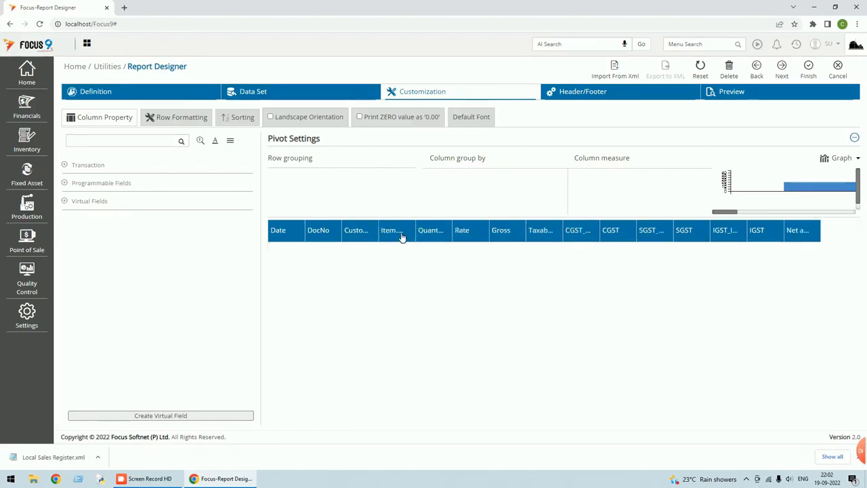
pyautogui.click(401, 236)
pyautogui.click(409, 226)
pyautogui.click(406, 232)
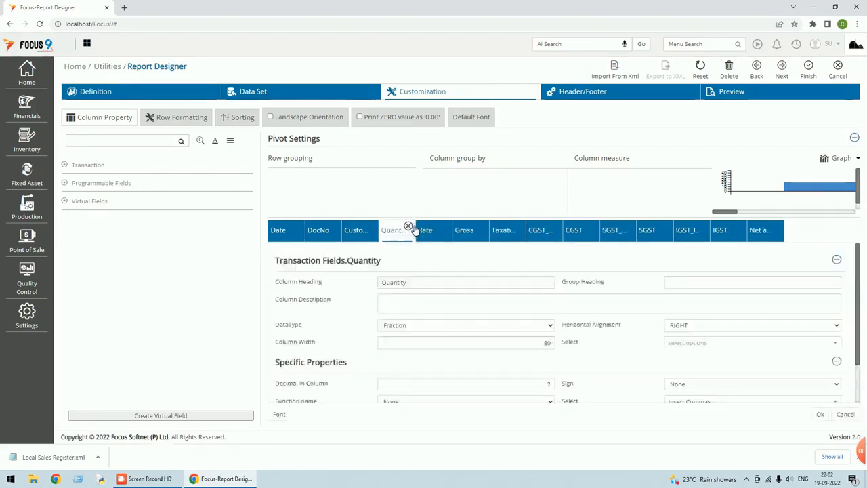
pyautogui.click(409, 226)
pyautogui.click(407, 232)
pyautogui.click(409, 226)
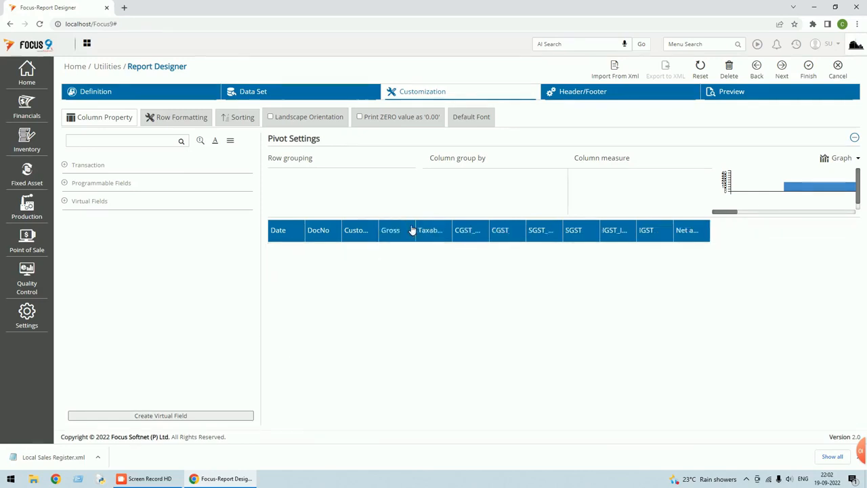
# Delete the CGST_Input, SGST_Input and IGST_Input columns, keeping the CGST, SGST and IGST totals.
pyautogui.click(482, 239)
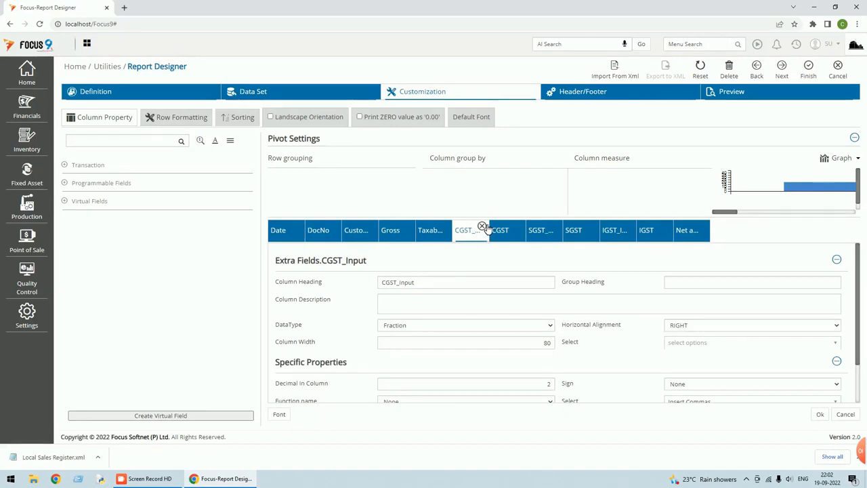
pyautogui.click(483, 227)
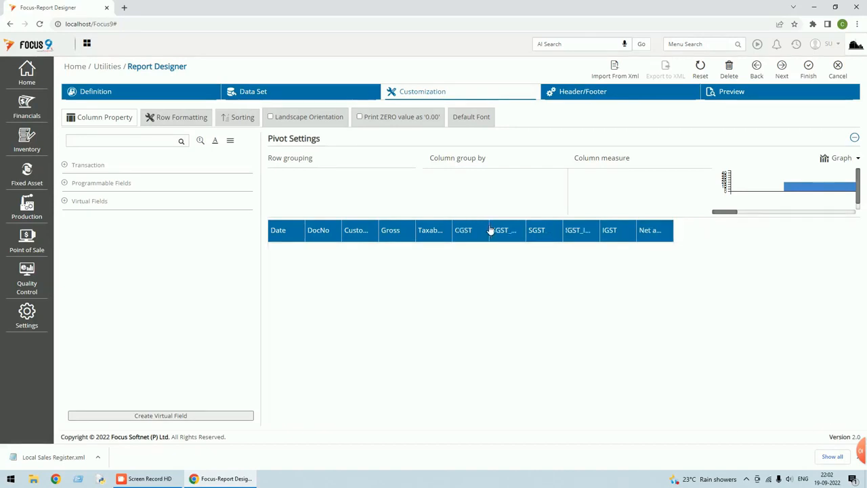
pyautogui.click(549, 235)
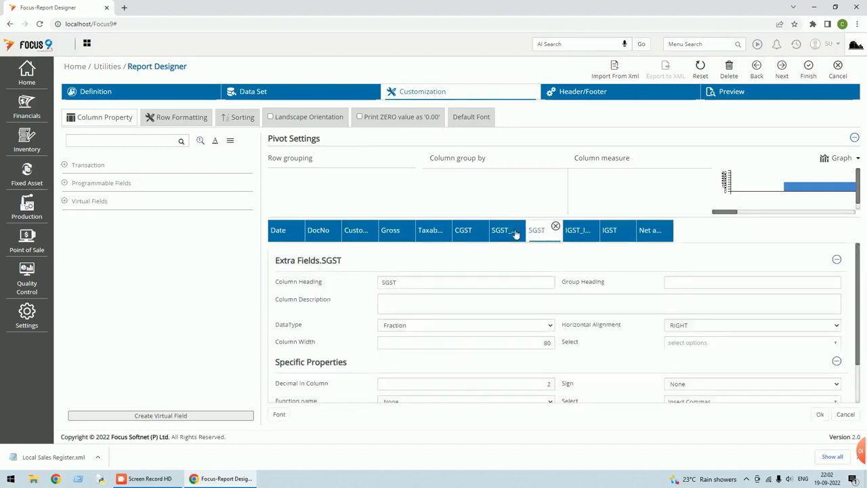
pyautogui.click(513, 231)
pyautogui.click(519, 226)
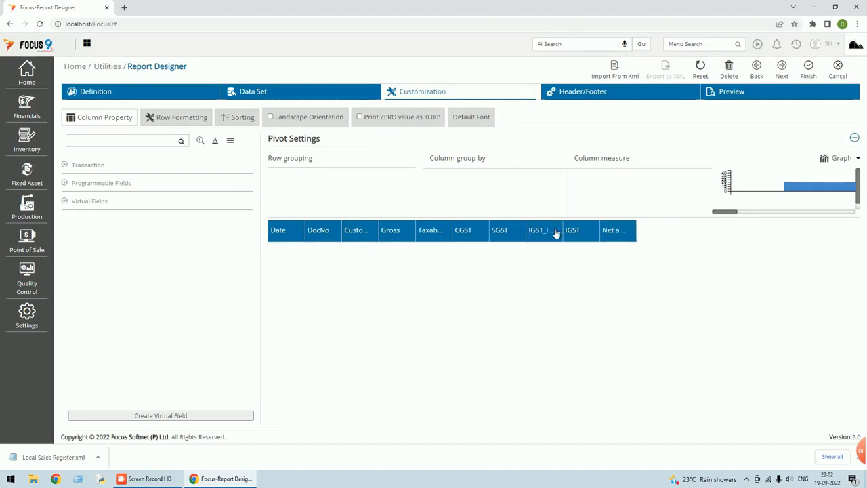
pyautogui.click(553, 230)
pyautogui.click(555, 227)
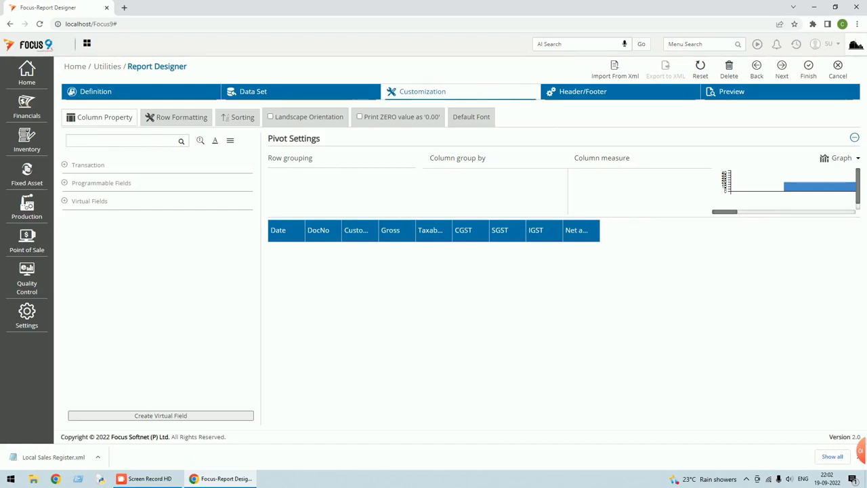
# Drag the DocNo transaction field into the pivot rows and apply the default row grouping.
pyautogui.click(65, 166)
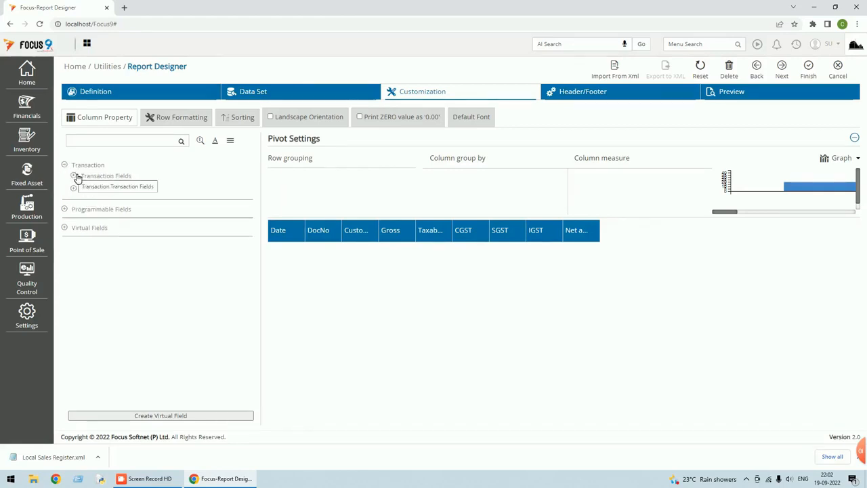
pyautogui.click(76, 177)
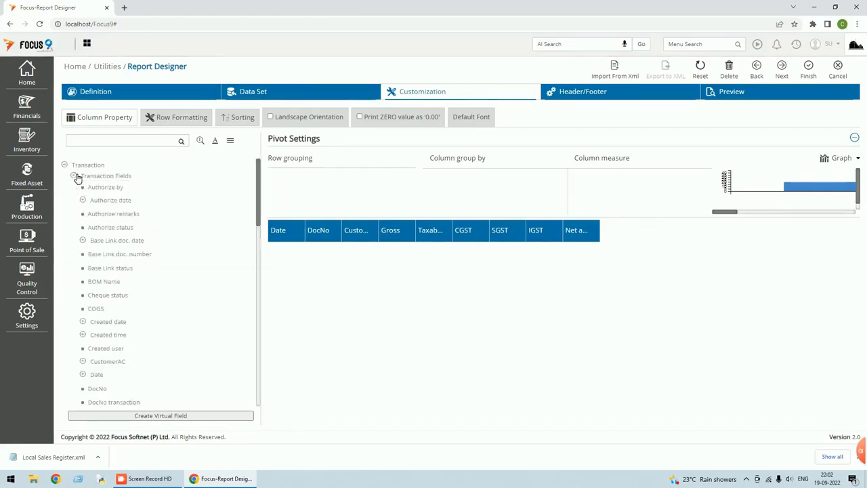
pyautogui.moveTo(97, 390); pyautogui.dragTo(294, 177)
pyautogui.click(296, 175)
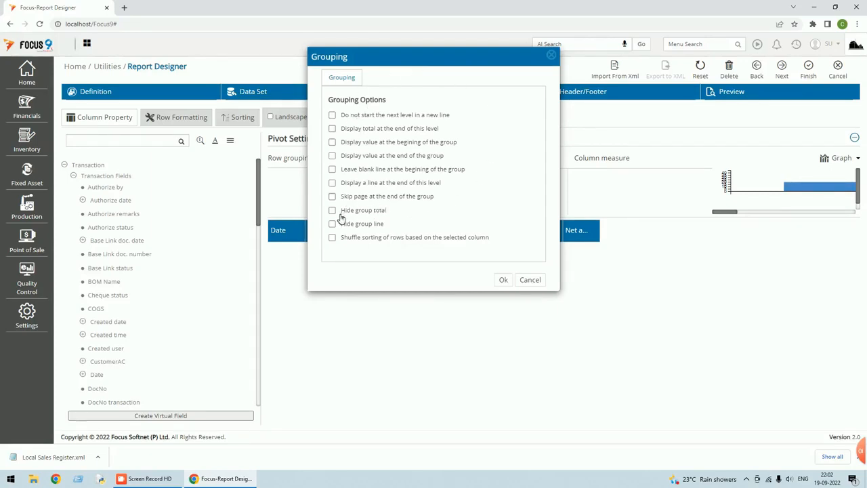
pyautogui.click(503, 280)
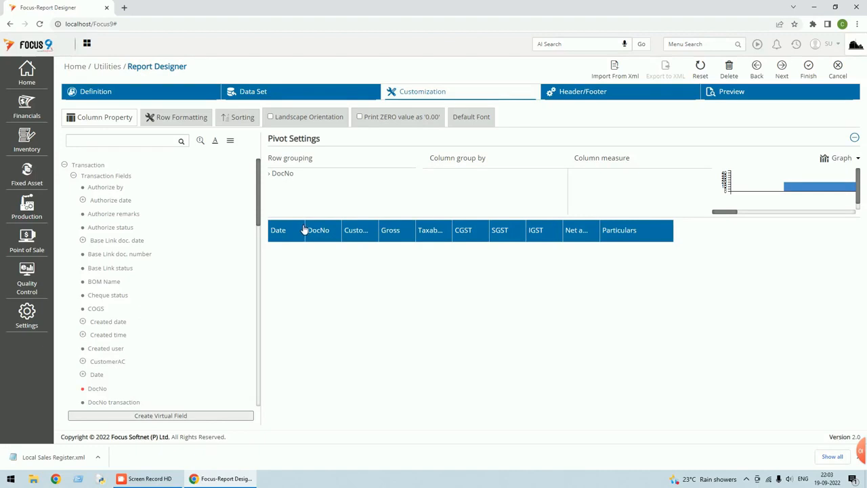
# Save the finished report design, close the designer and log out of Focus 9.
pyautogui.click(809, 74)
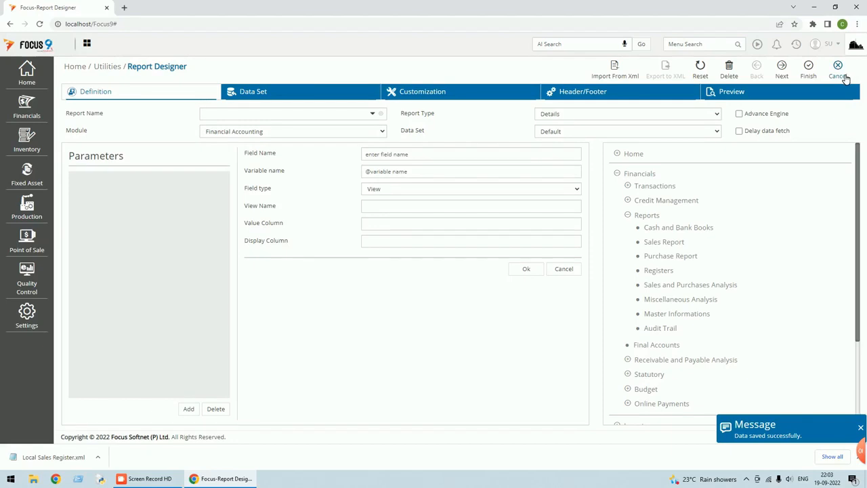
pyautogui.click(846, 77)
pyautogui.click(841, 44)
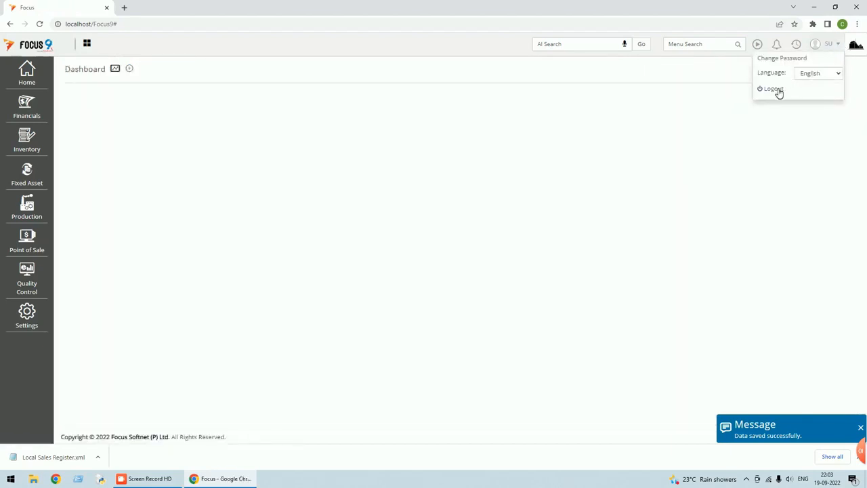
pyautogui.click(774, 88)
# Sign back in with the user name and password, then search 'local' for the summary report and close its options page.
pyautogui.write('su')
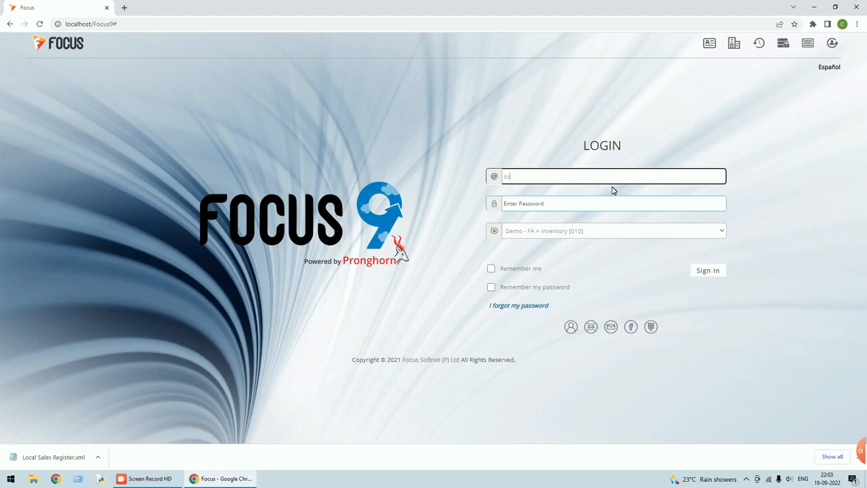
pyautogui.press('Tab')
pyautogui.write('su')
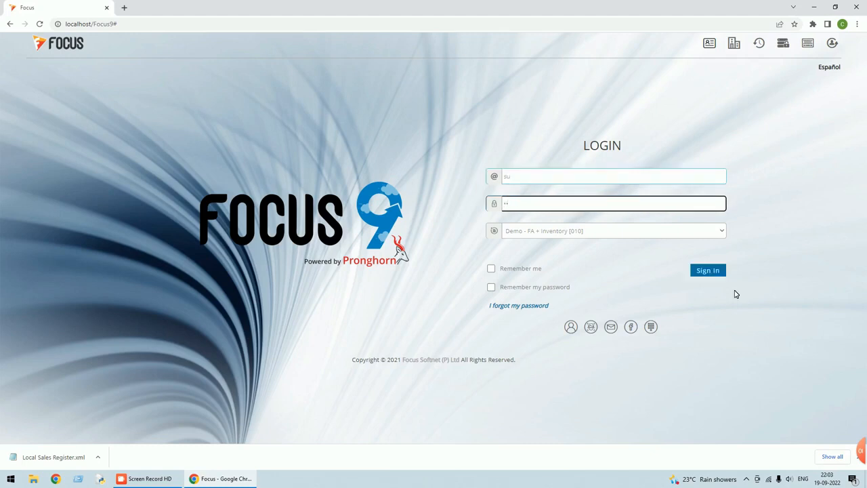
pyautogui.click(711, 271)
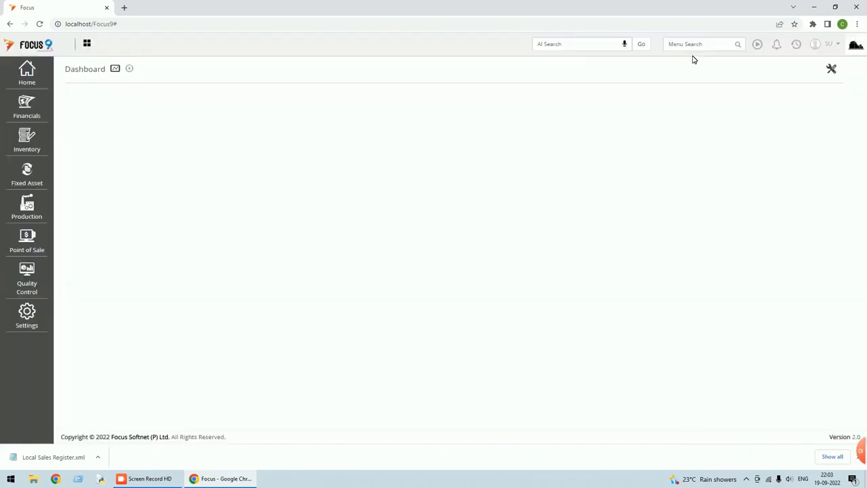
pyautogui.write('local')
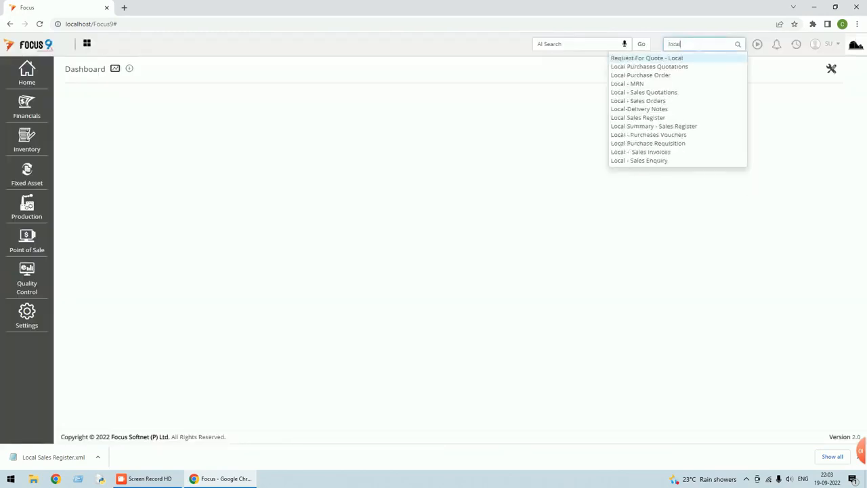
pyautogui.click(664, 126)
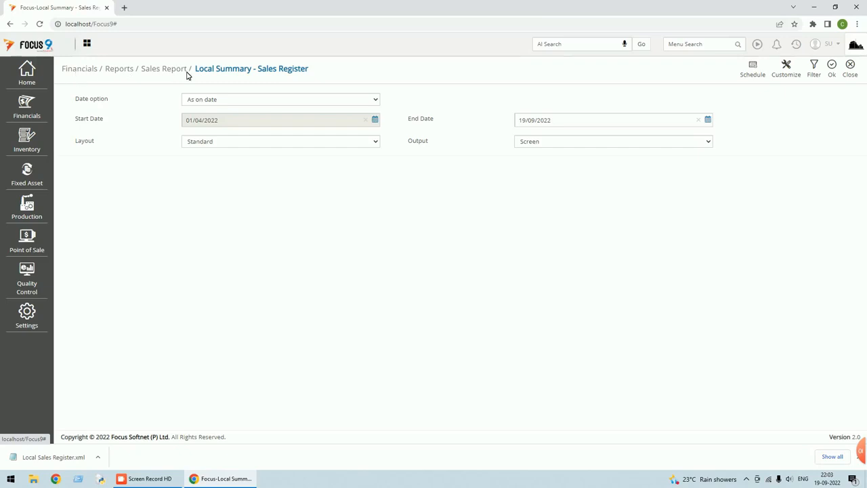
pyautogui.click(852, 69)
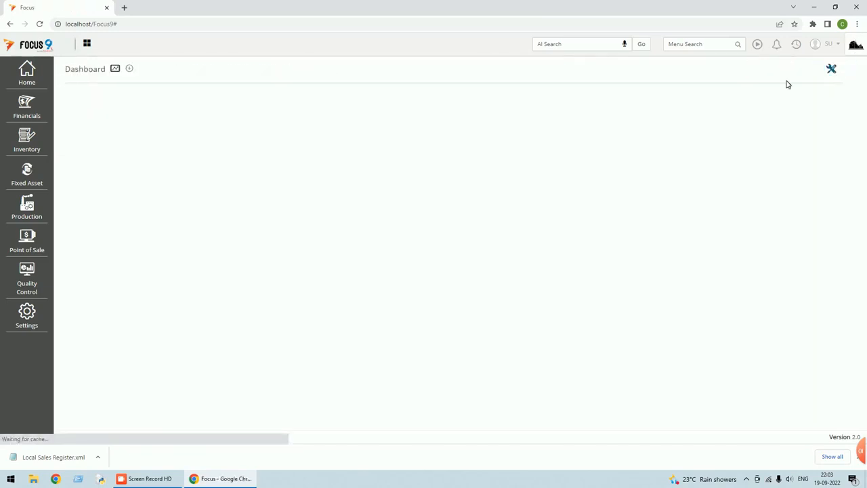
# Run Local Summary - Sales Register from Financials > Reports > Sales Report with columns auto-fitted.
pyautogui.click(26, 109)
pyautogui.click(82, 123)
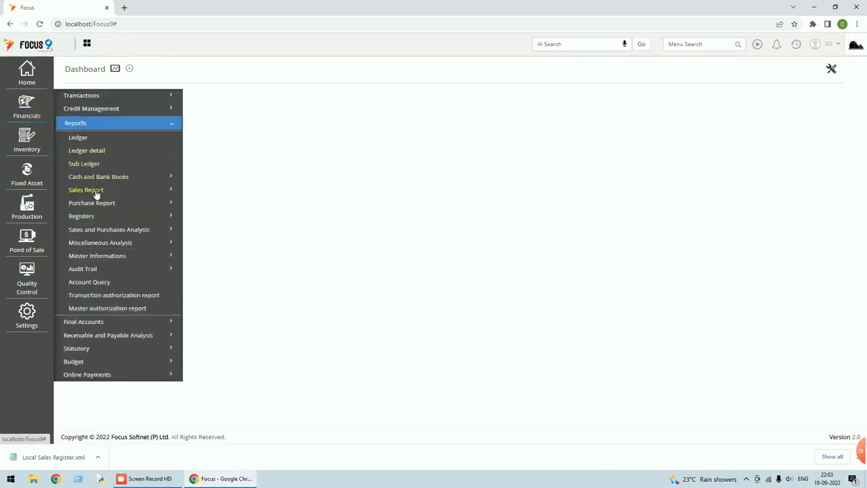
pyautogui.click(95, 191)
pyautogui.scroll(-1, 122, 231)
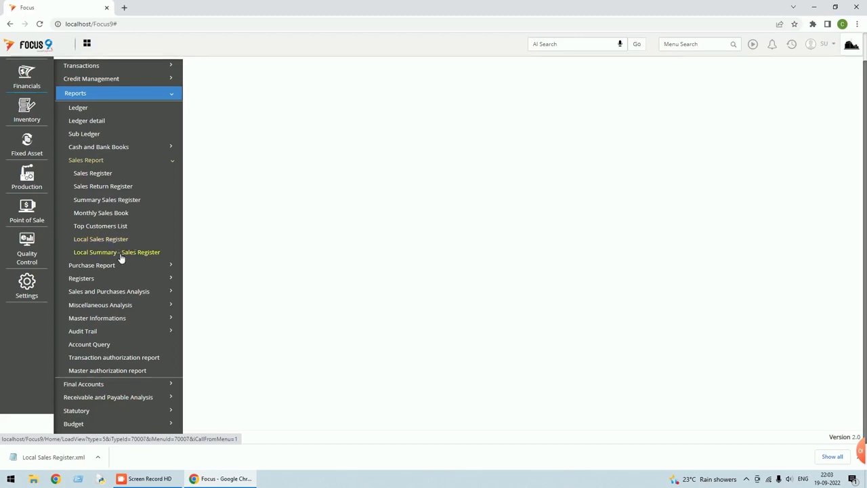
pyautogui.click(135, 259)
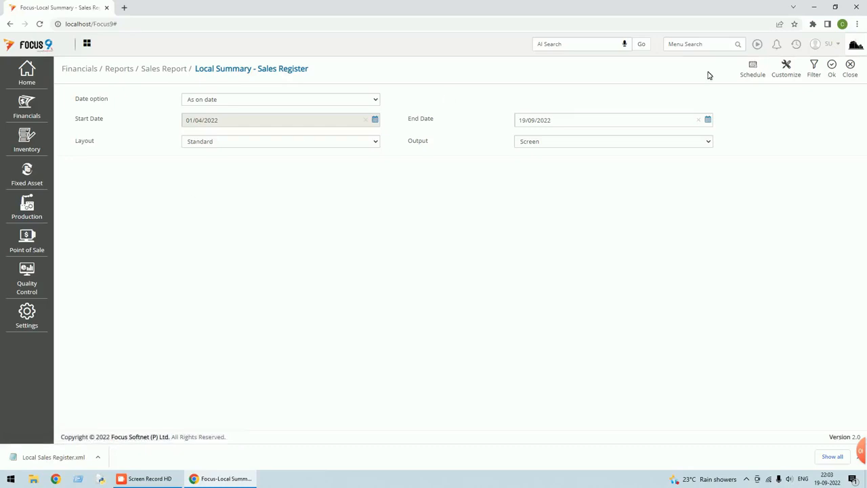
pyautogui.click(833, 67)
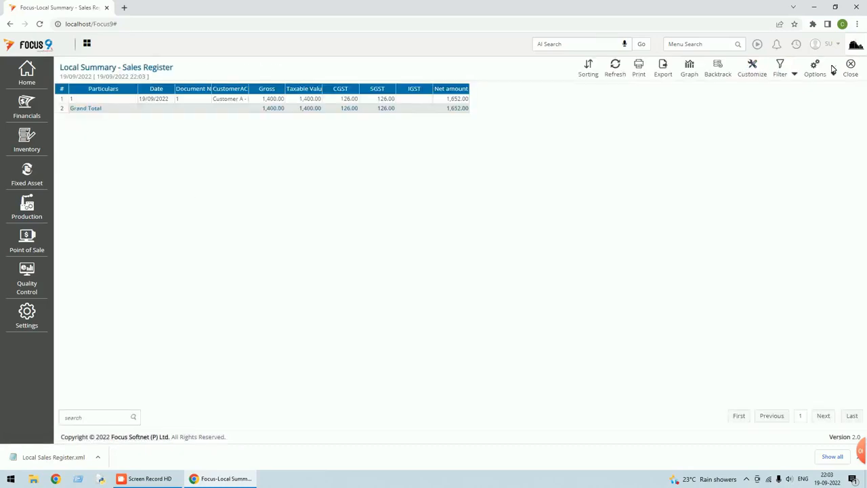
pyautogui.click(834, 75)
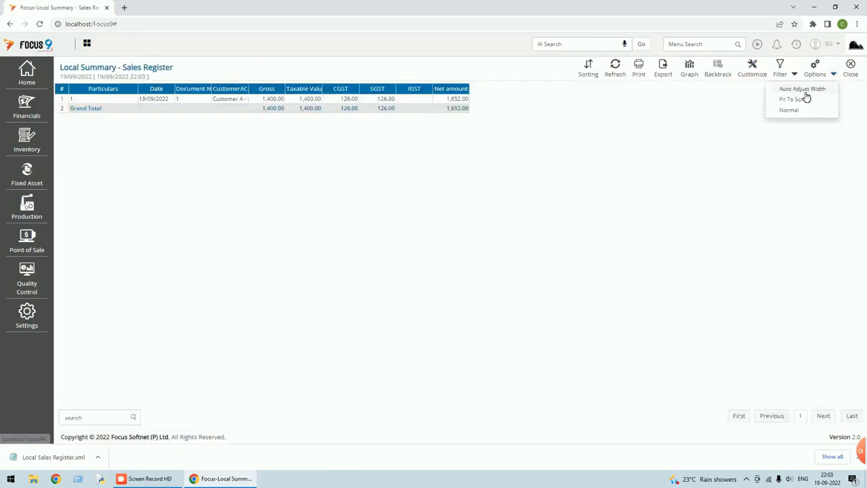
pyautogui.click(804, 89)
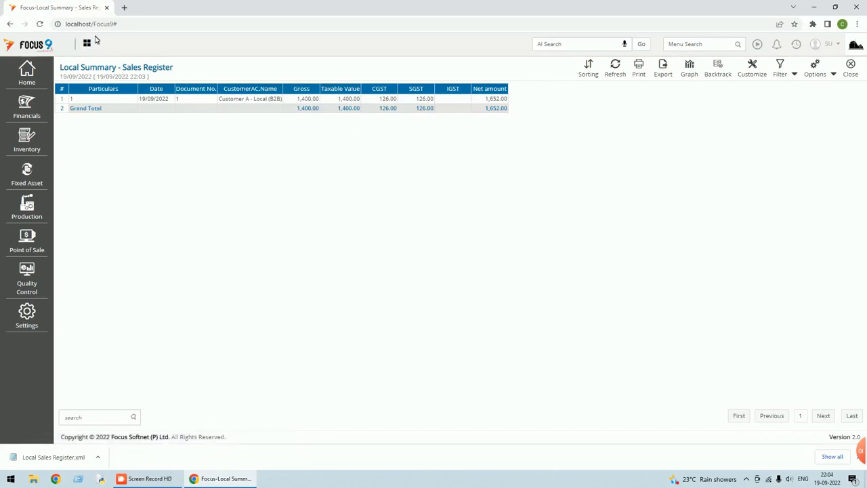
# Duplicate the browser tab and run the Local Sales Register from Financials > Reports > Sales Report.
pyautogui.rightClick(61, 8)
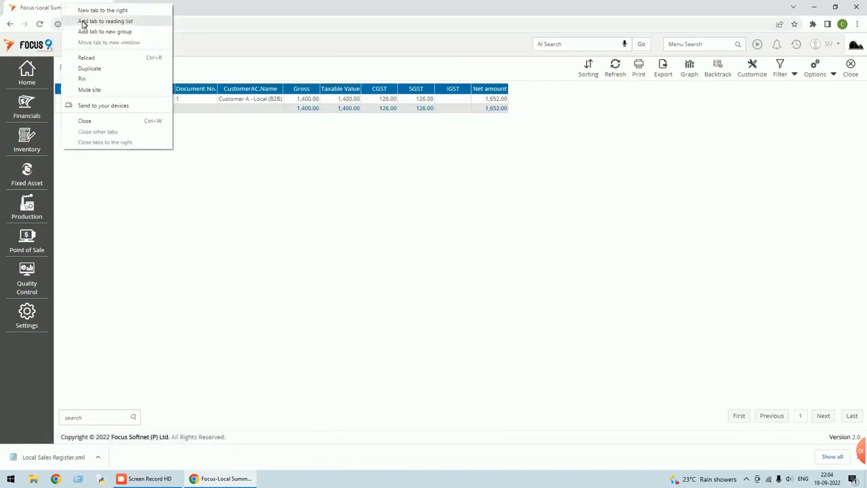
pyautogui.click(88, 68)
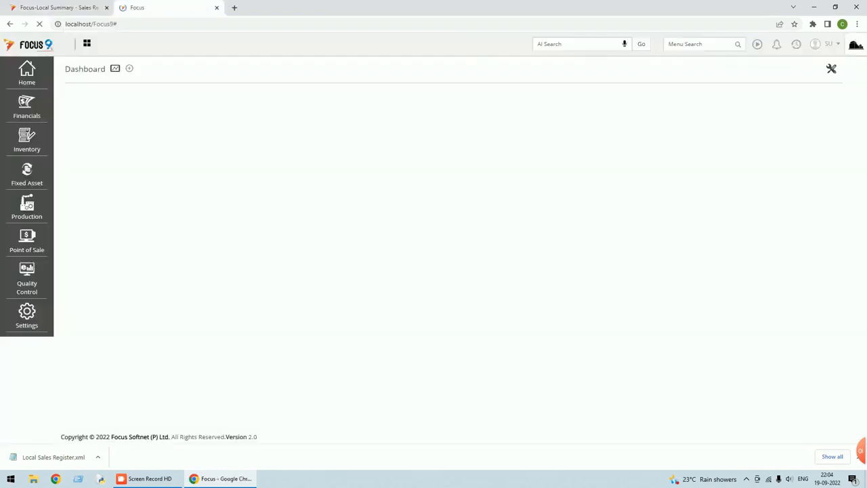
pyautogui.click(25, 115)
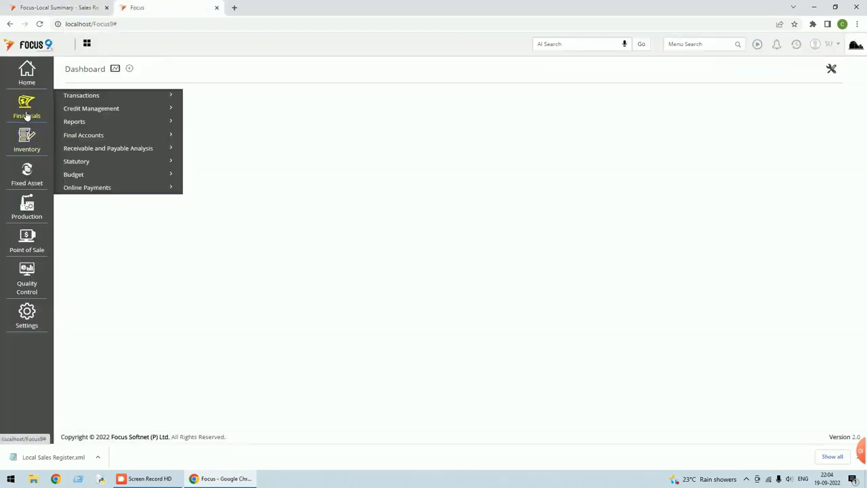
pyautogui.click(80, 123)
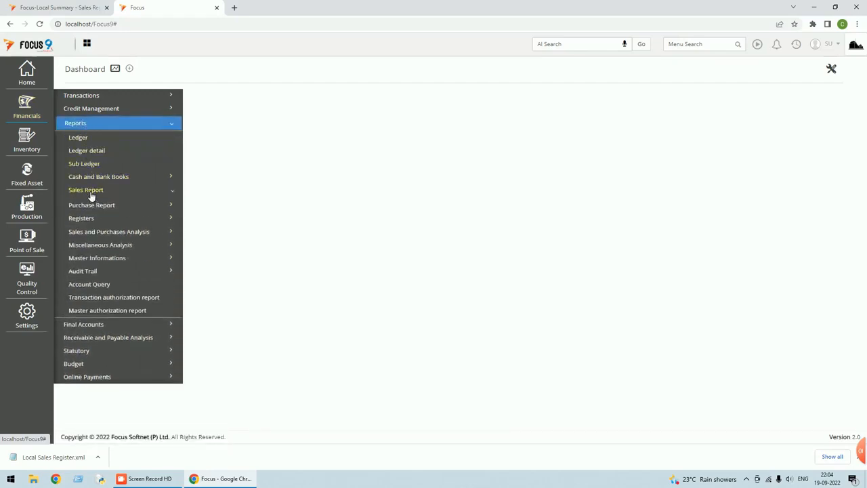
pyautogui.click(92, 193)
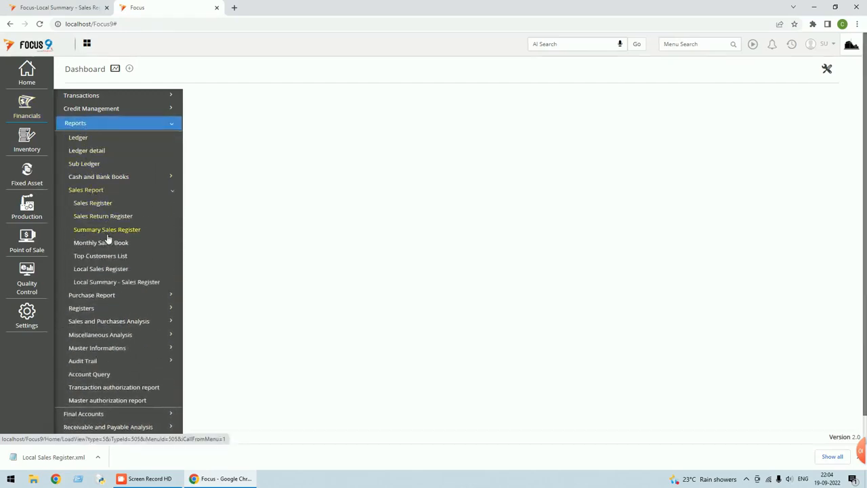
pyautogui.click(105, 274)
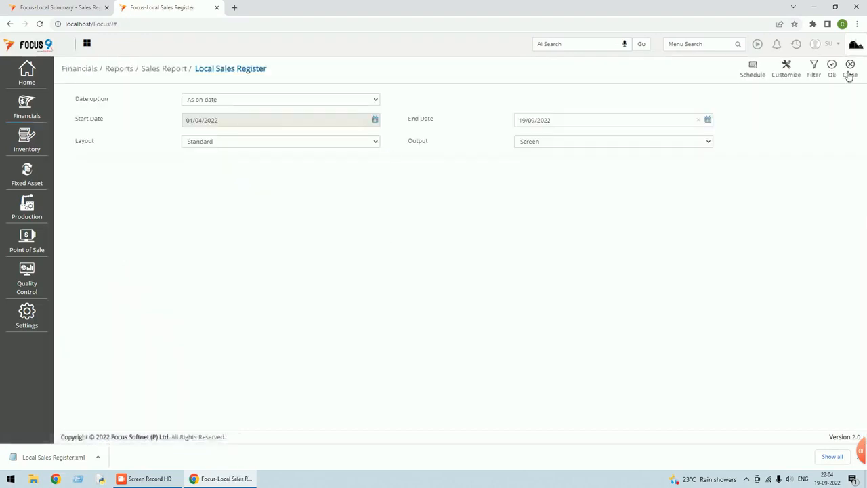
pyautogui.click(835, 76)
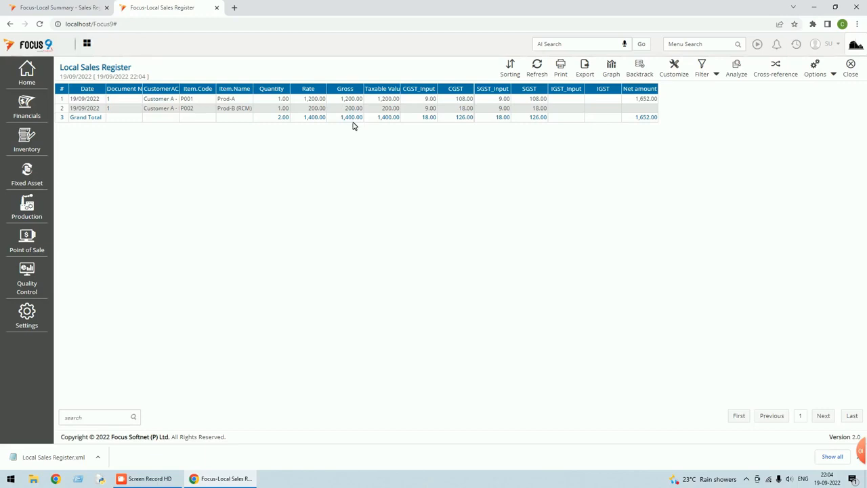
# Compare the summary and detailed sales register tabs, ending on the summary report.
pyautogui.click(66, 9)
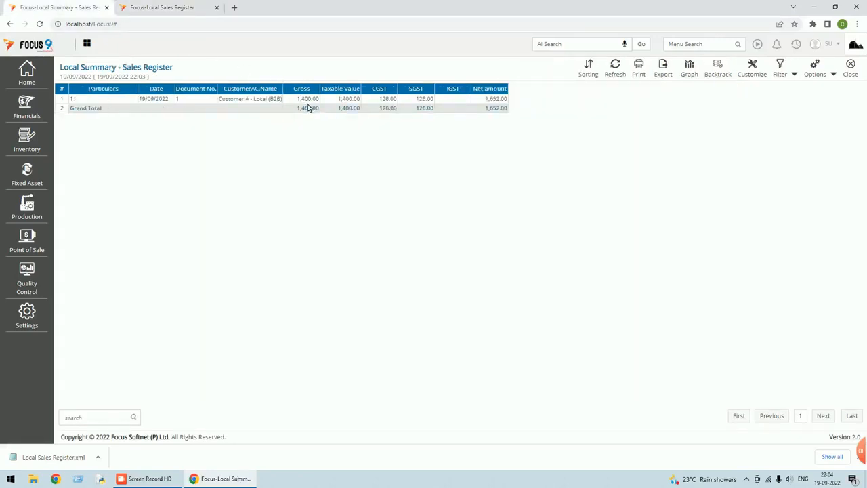
pyautogui.click(184, 7)
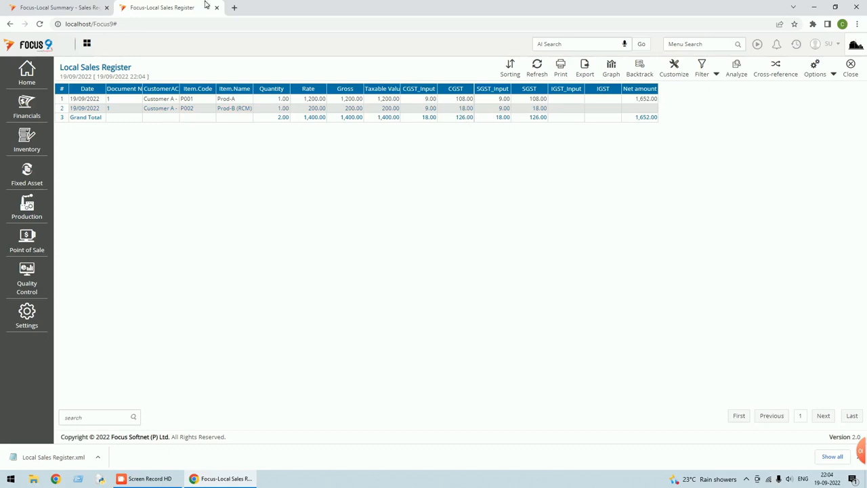
pyautogui.click(88, 7)
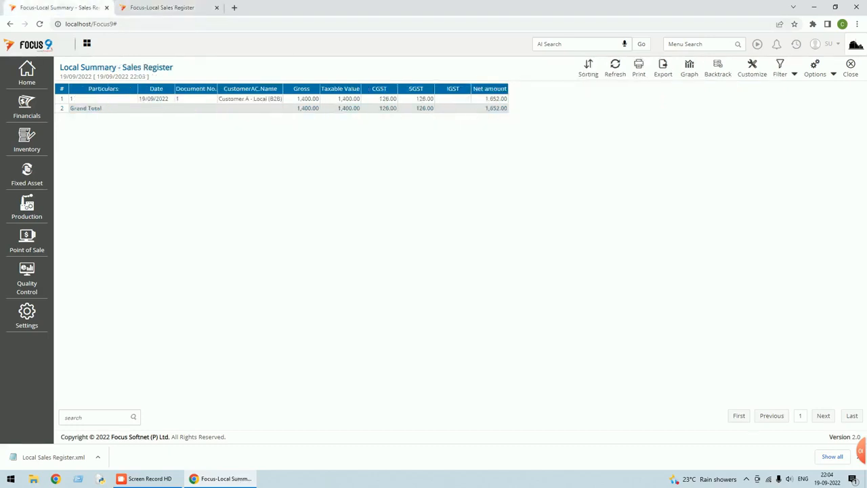
pyautogui.click(185, 12)
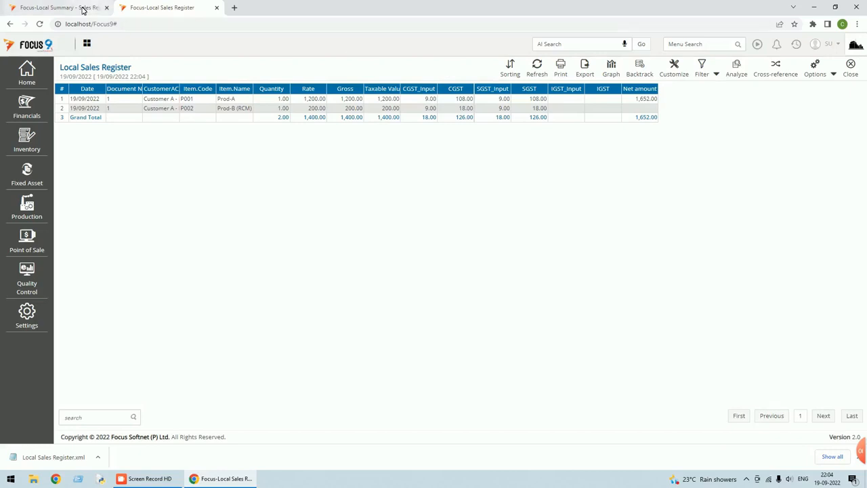
pyautogui.click(81, 10)
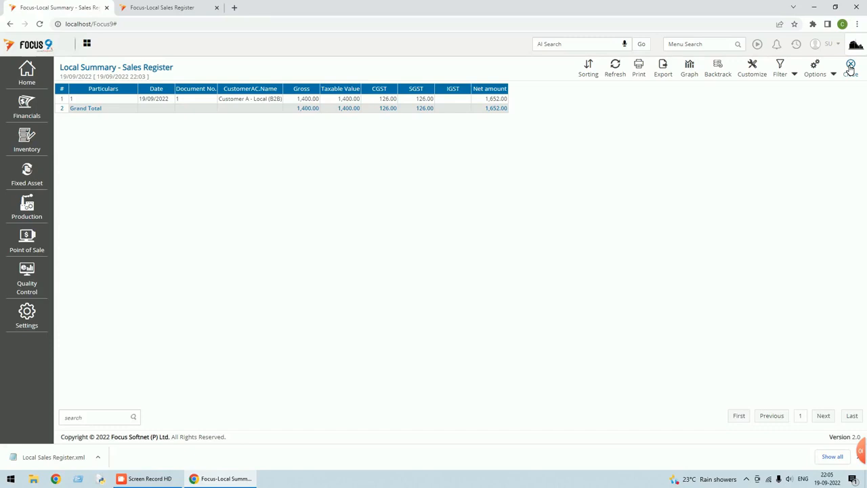
# Close the summary report and open Local Sales Register from Recent Menus in Report Designer.
pyautogui.click(851, 66)
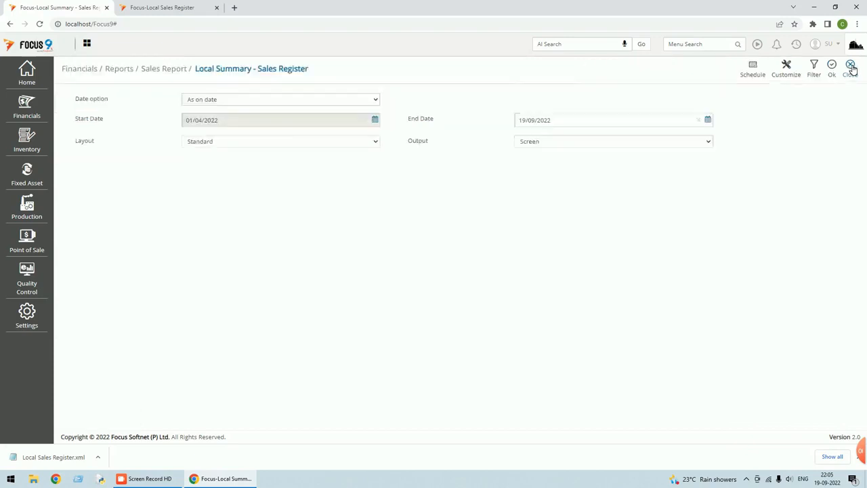
pyautogui.click(849, 66)
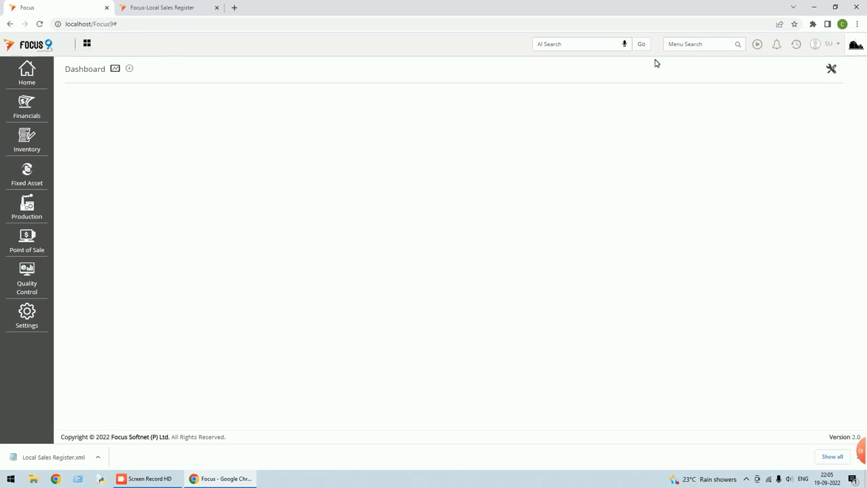
pyautogui.click(799, 47)
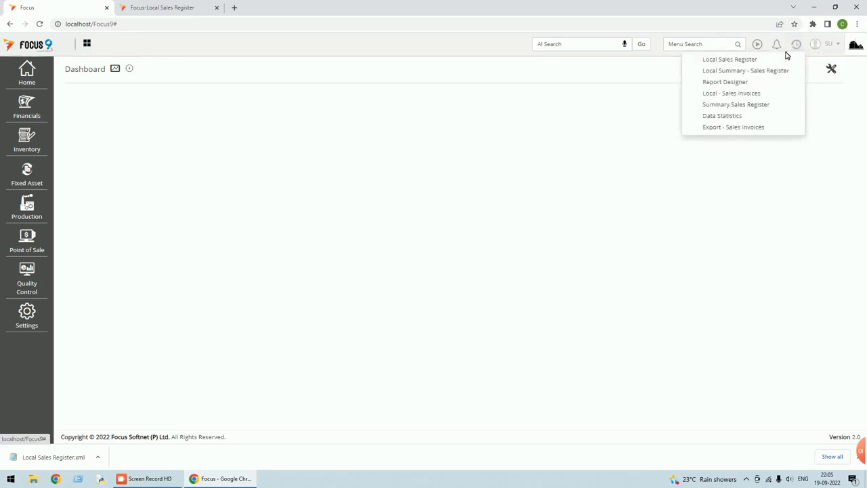
pyautogui.click(741, 63)
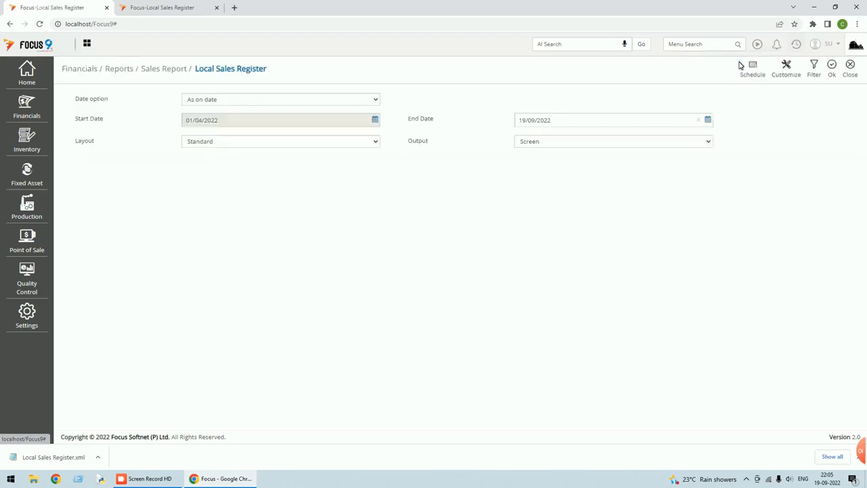
pyautogui.click(796, 77)
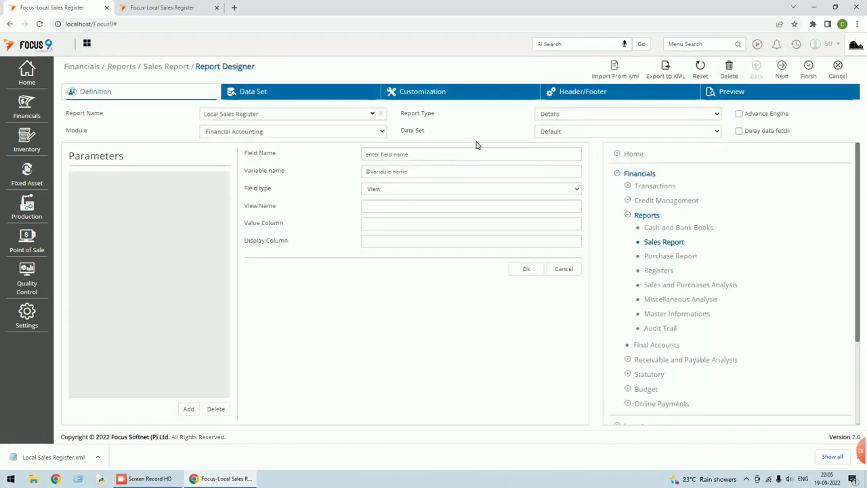
# Check the Data Set voucher is Local - Sales Invoices, then exit the designer without saving.
pyautogui.click(254, 97)
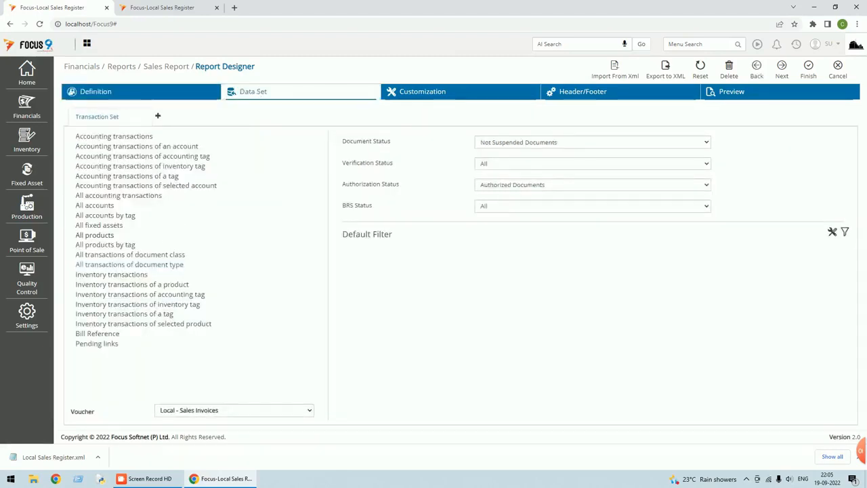
pyautogui.click(309, 411)
pyautogui.scroll(-2, 302, 397)
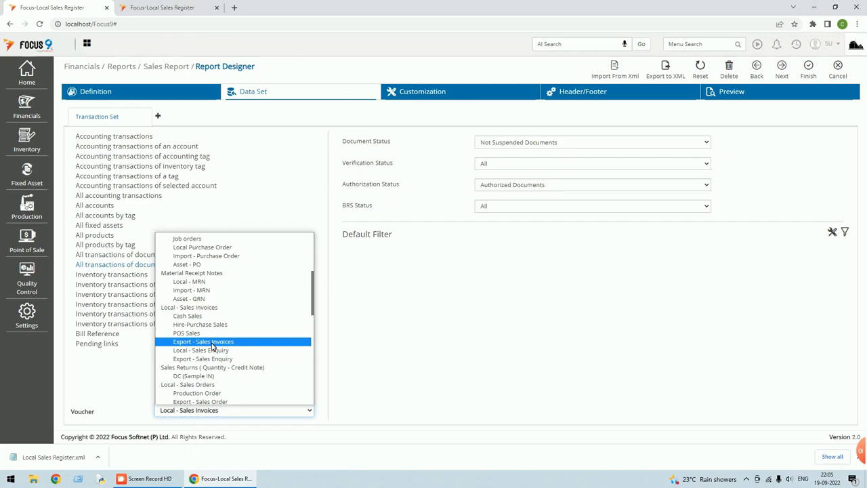
pyautogui.click(208, 307)
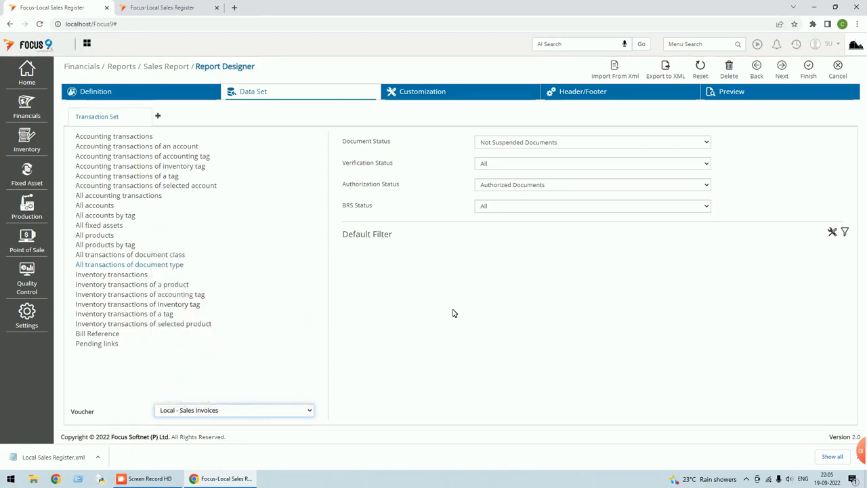
pyautogui.click(838, 68)
pyautogui.click(479, 76)
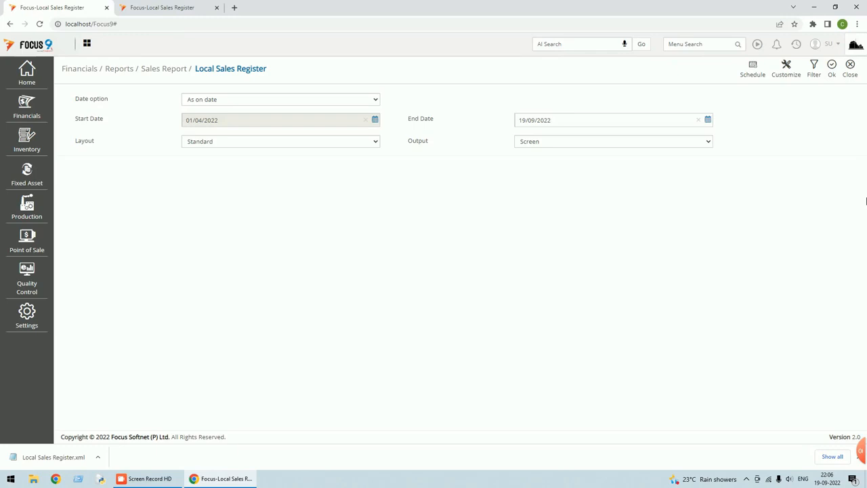
# Close Local Sales Register and open Local Summary - Sales Register's design from Recent Menus.
pyautogui.click(857, 77)
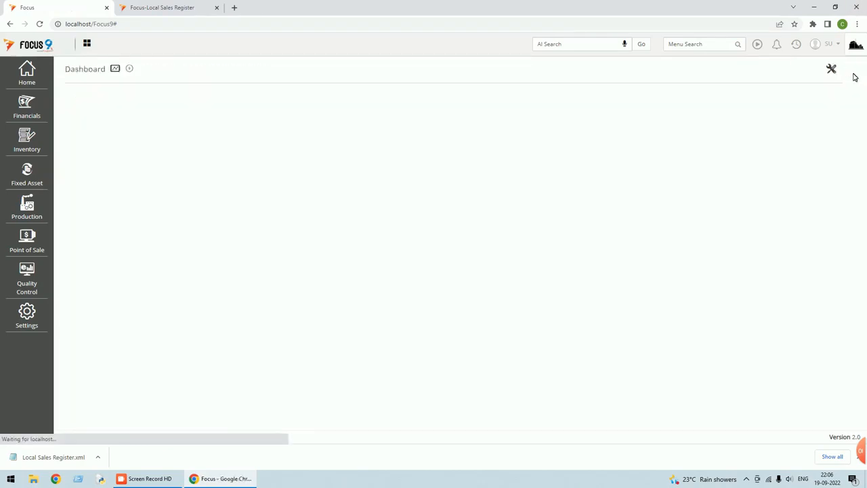
pyautogui.click(795, 46)
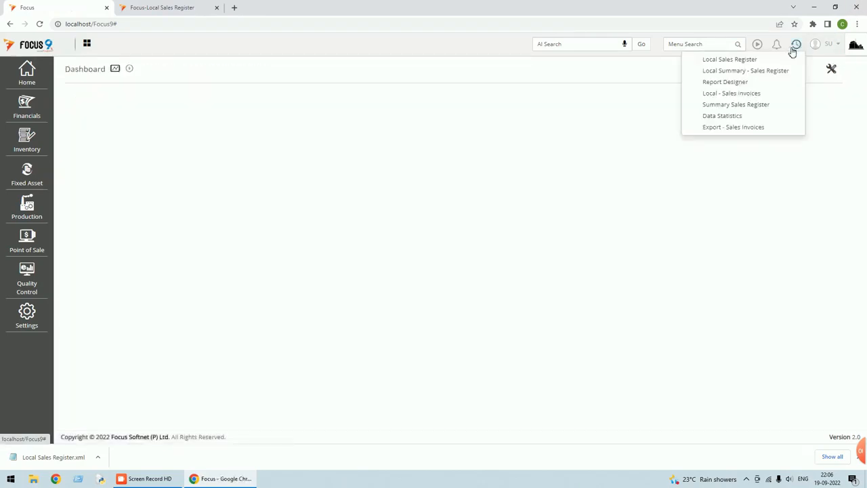
pyautogui.click(739, 72)
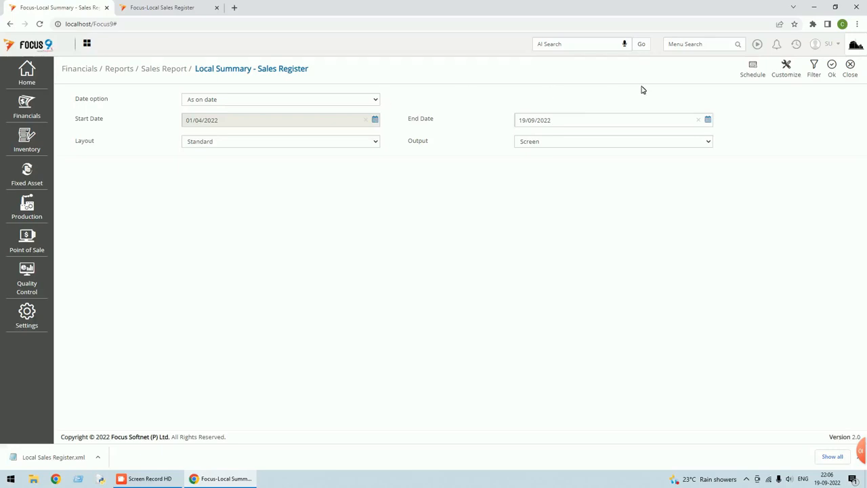
pyautogui.click(787, 78)
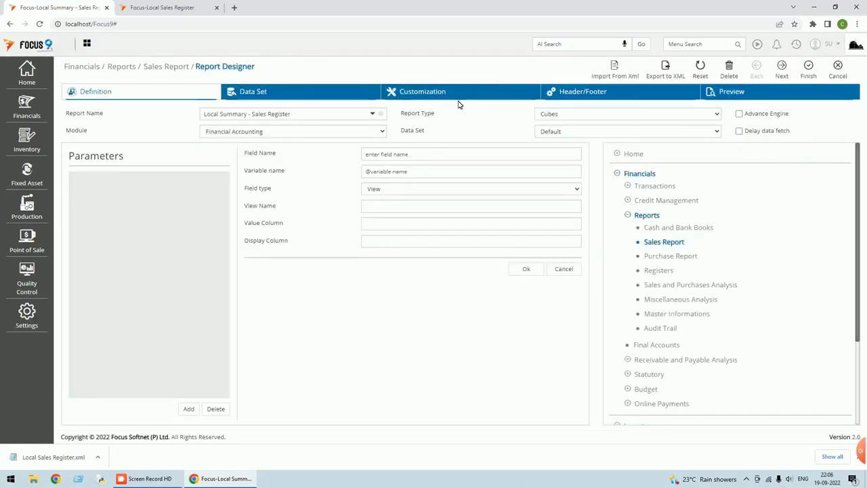
# In Customization, add a Programmable Field column after Net amount.
pyautogui.click(456, 102)
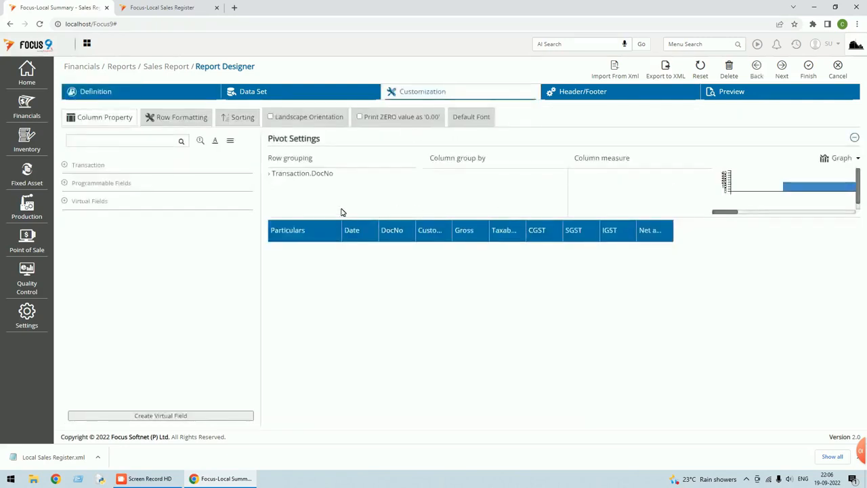
pyautogui.click(67, 185)
pyautogui.doubleClick(96, 197)
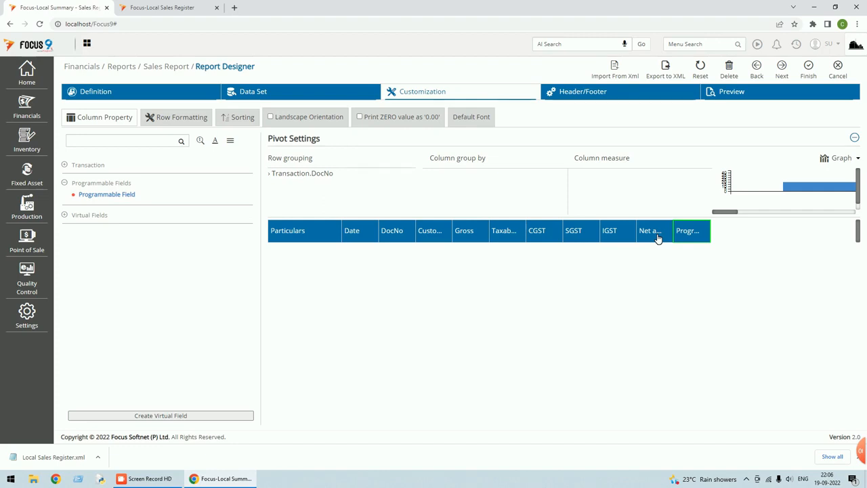
# Rename the new programmable column's heading to 'Profit Amount'.
pyautogui.click(686, 232)
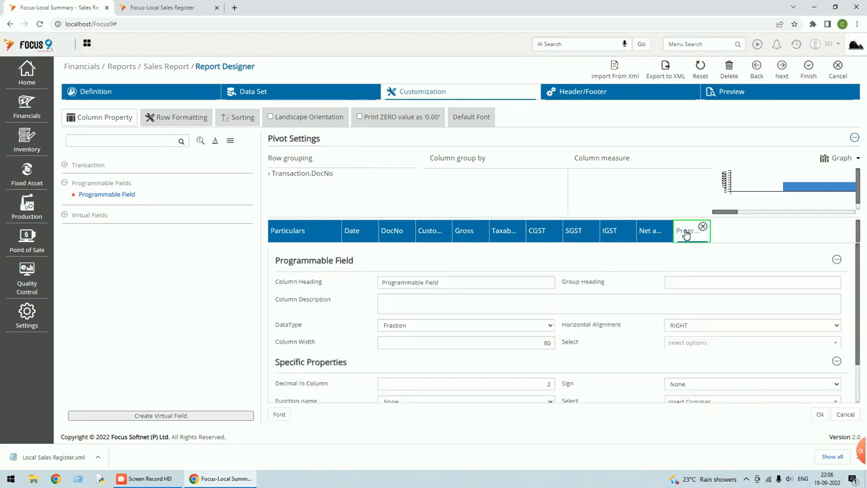
pyautogui.scroll(-2, 501, 283)
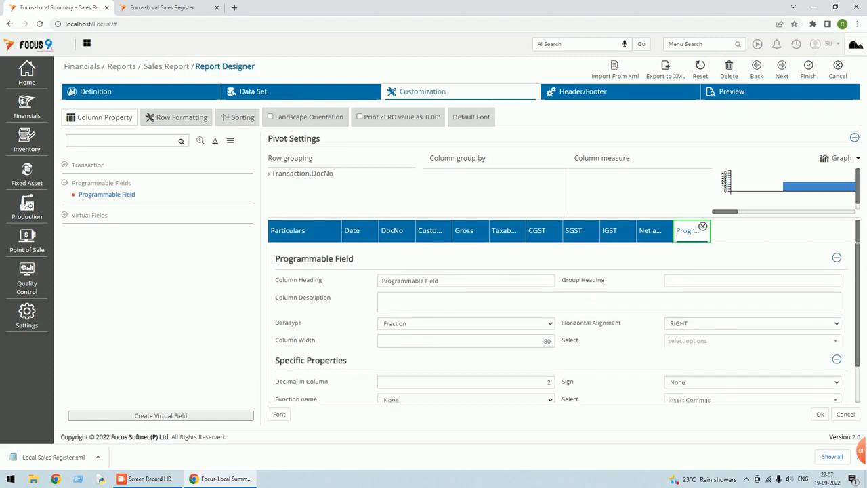
pyautogui.scroll(2, 501, 283)
pyautogui.moveTo(474, 284); pyautogui.dragTo(300, 295)
pyautogui.write('Profit Amount')
pyautogui.press('Tab')
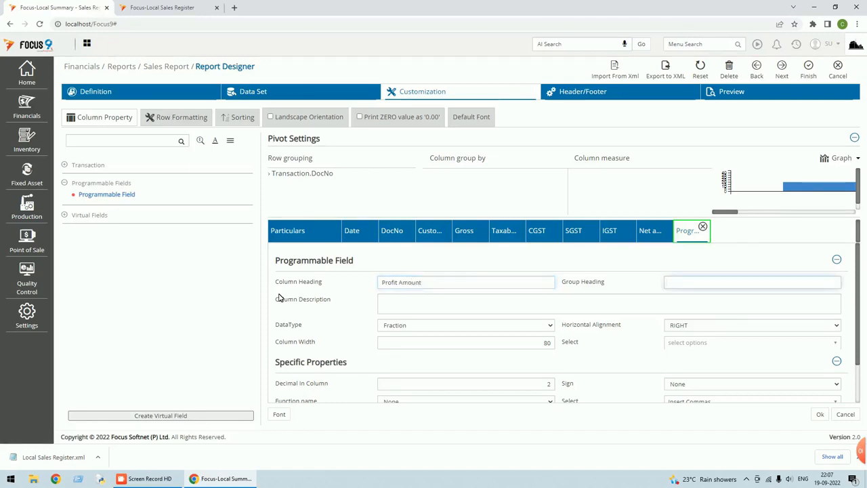
# Keep the function as None and review the formula editor's variables c1 (Particulars) to c11.
pyautogui.scroll(-1, 366, 356)
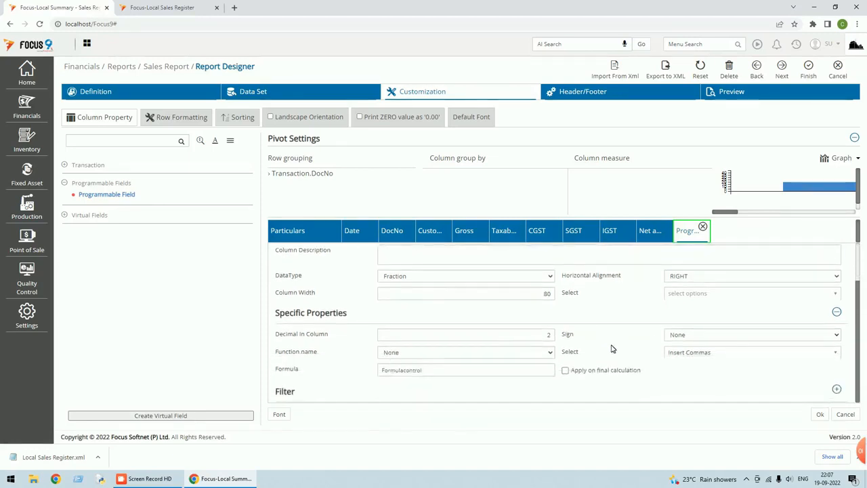
pyautogui.click(552, 353)
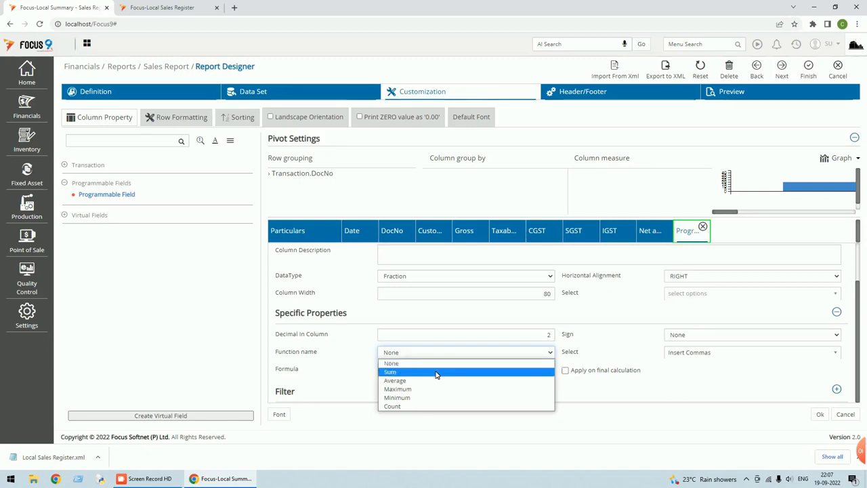
pyautogui.click(449, 347)
pyautogui.click(425, 369)
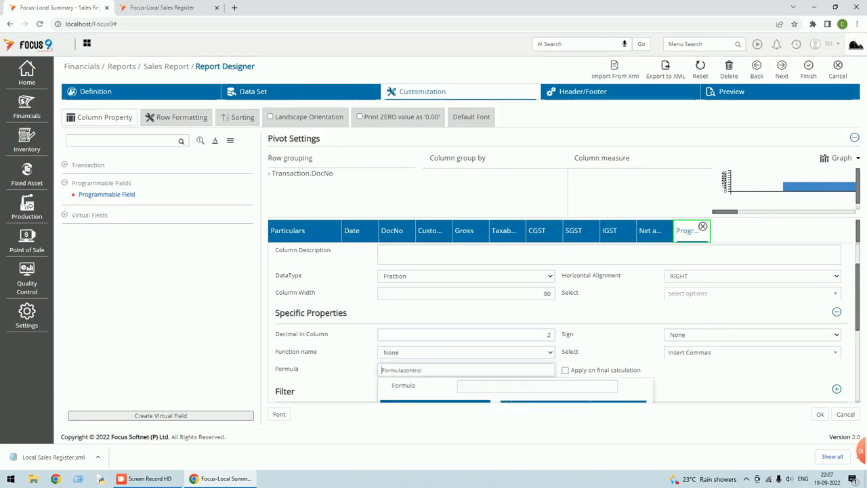
pyautogui.scroll(-2, 459, 355)
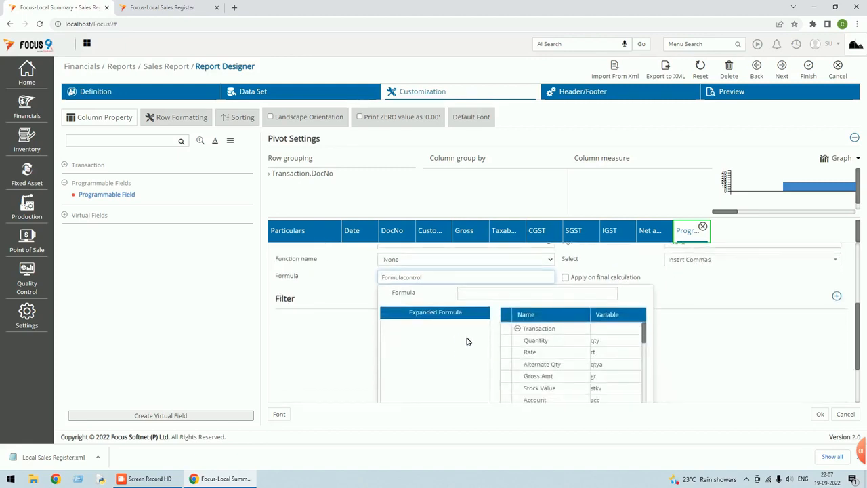
pyautogui.scroll(-1, 478, 344)
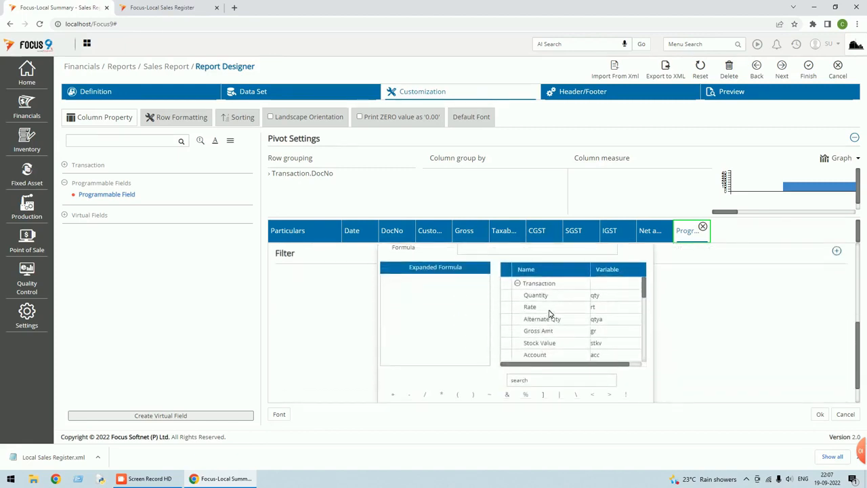
pyautogui.moveTo(644, 293); pyautogui.dragTo(652, 324)
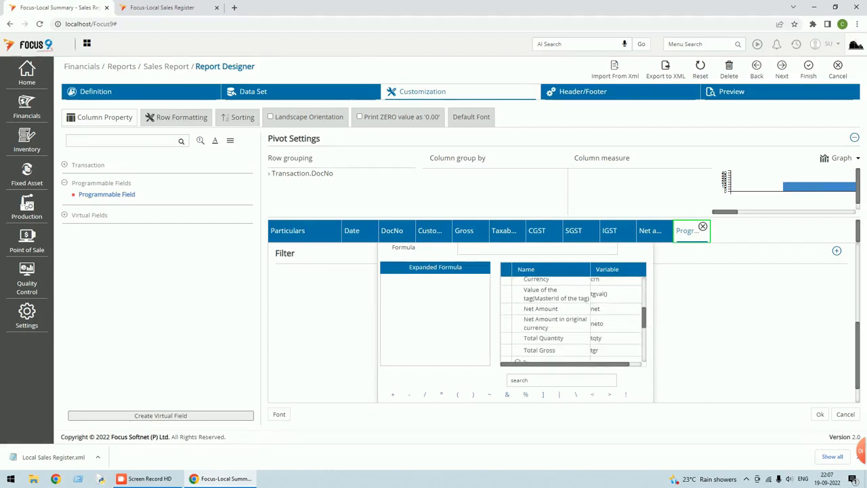
pyautogui.scroll(-5, 559, 314)
pyautogui.scroll(-2, 558, 315)
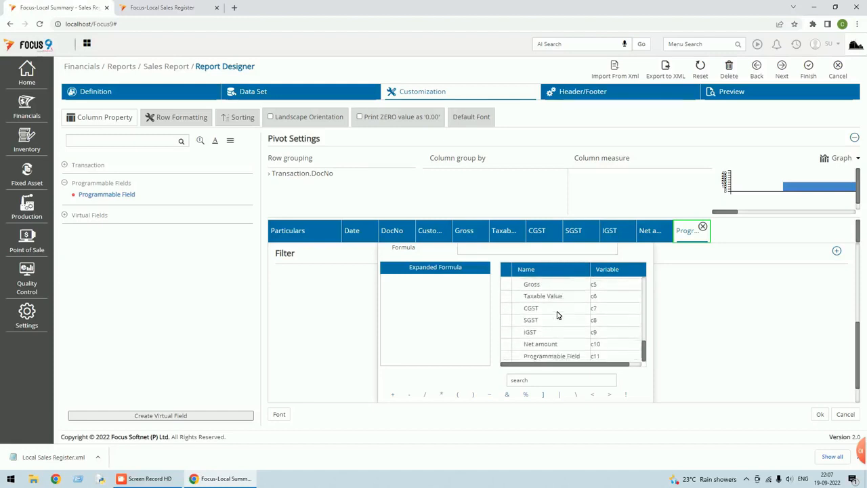
pyautogui.scroll(2, 558, 315)
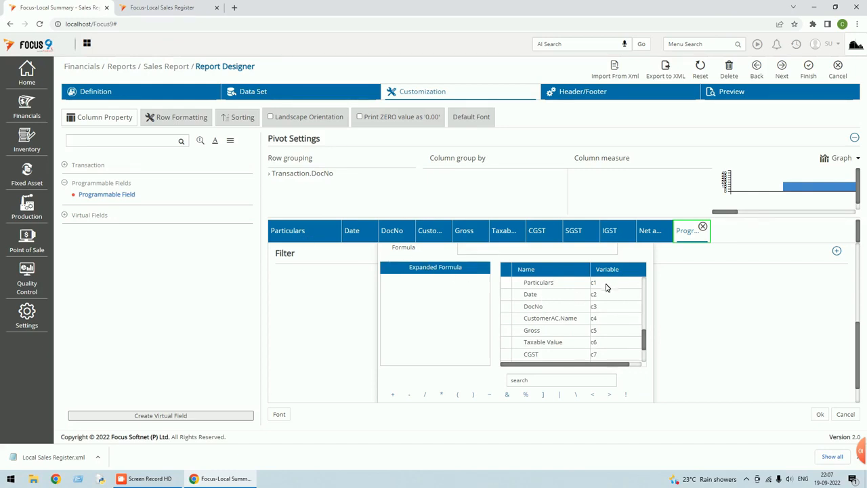
pyautogui.scroll(-2, 598, 301)
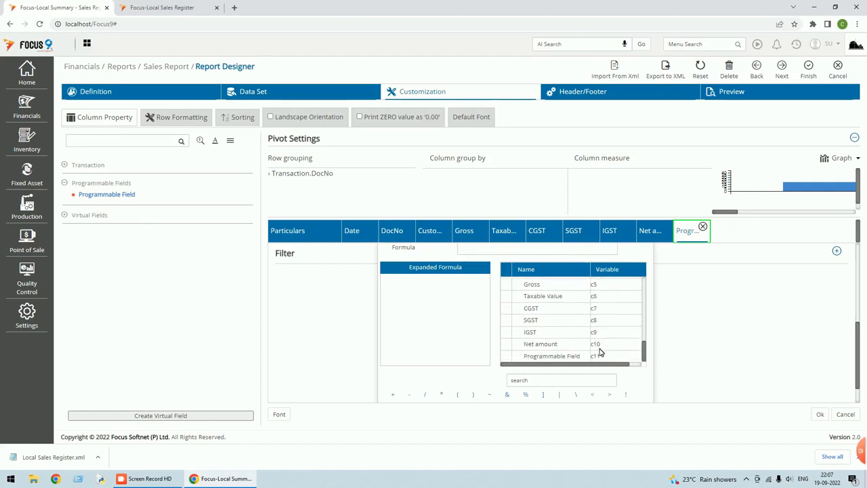
# Set the Profit Amount formula to c10*5/100, applied on final calculation, and save the design.
pyautogui.click(695, 306)
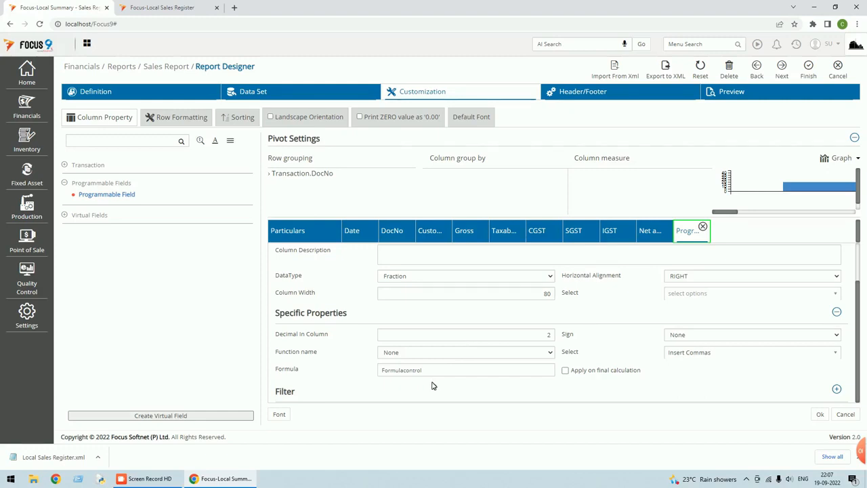
pyautogui.click(407, 370)
pyautogui.write('c10*5/100')
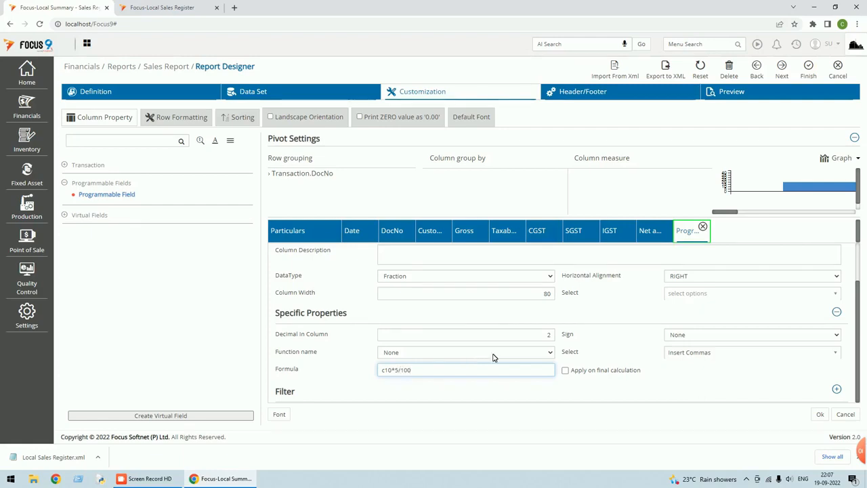
pyautogui.click(565, 370)
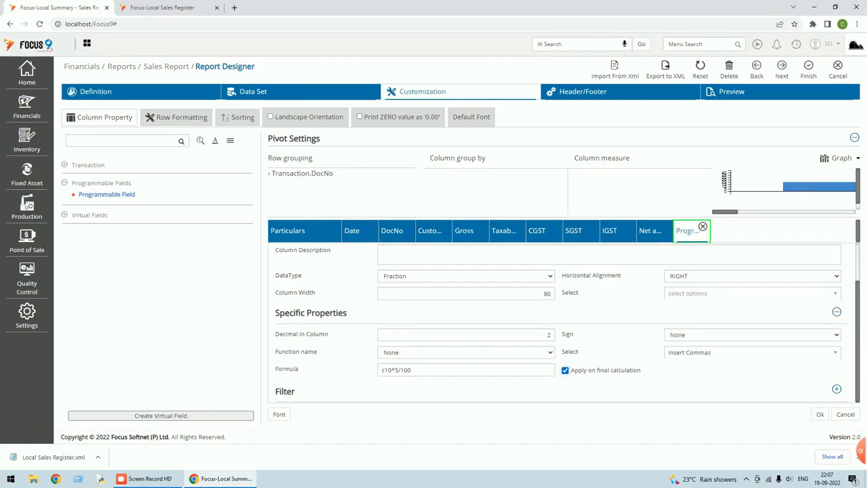
pyautogui.click(820, 414)
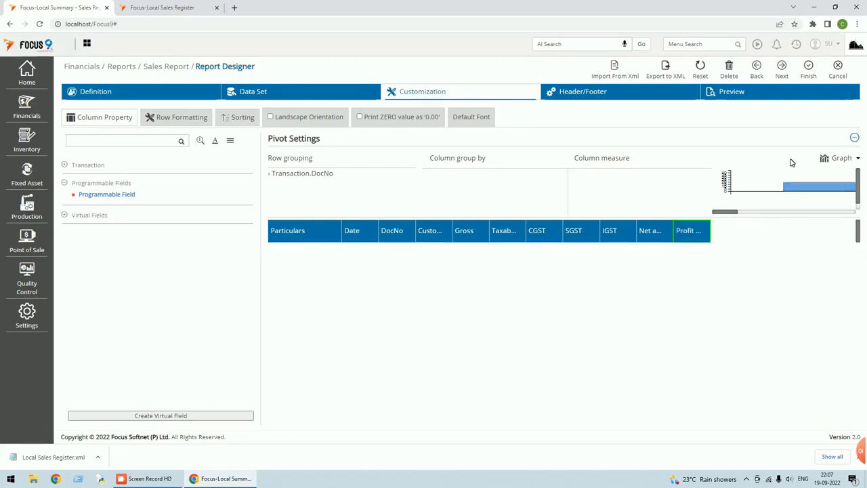
pyautogui.click(809, 75)
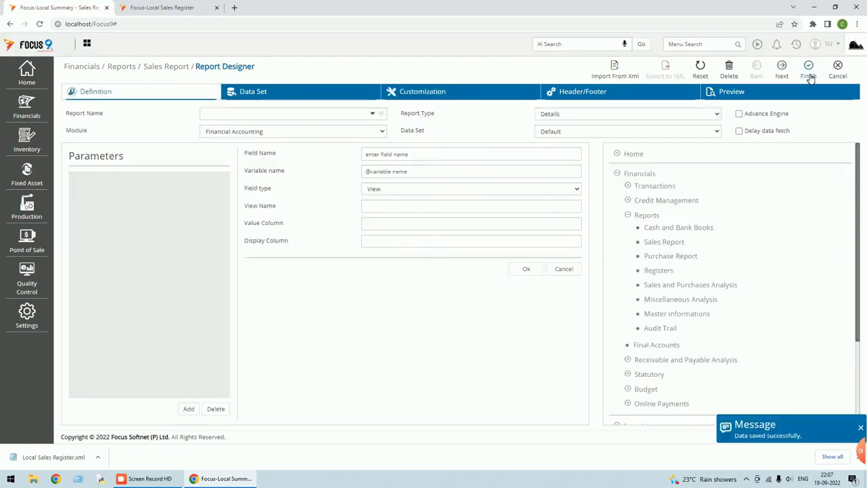
# Run the summary report with auto-adjusted widths, showing Profit Amount 82.60, and reopen its Customization.
pyautogui.click(839, 71)
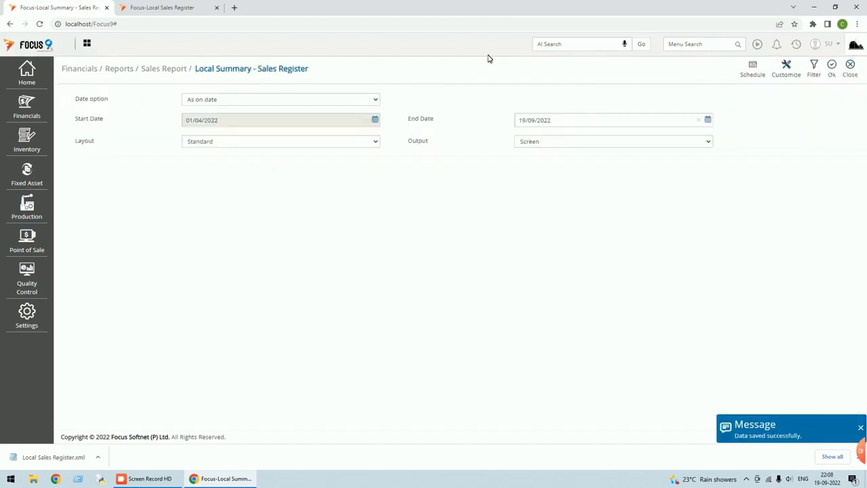
pyautogui.click(833, 68)
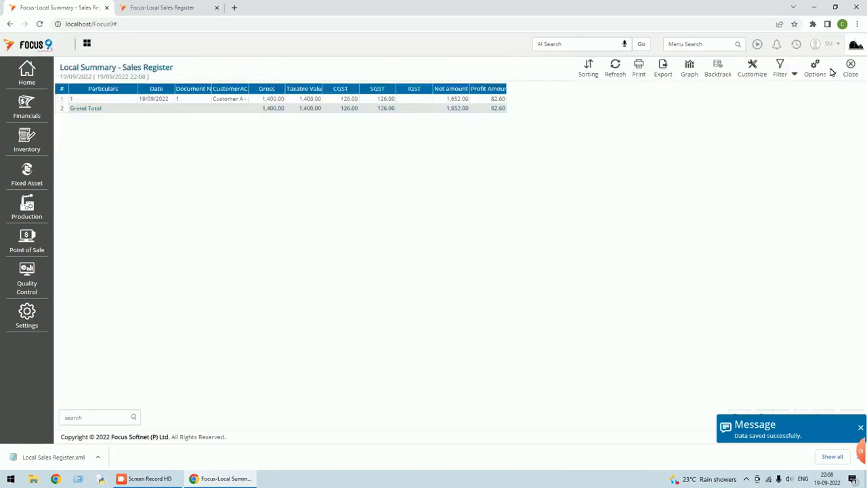
pyautogui.click(834, 75)
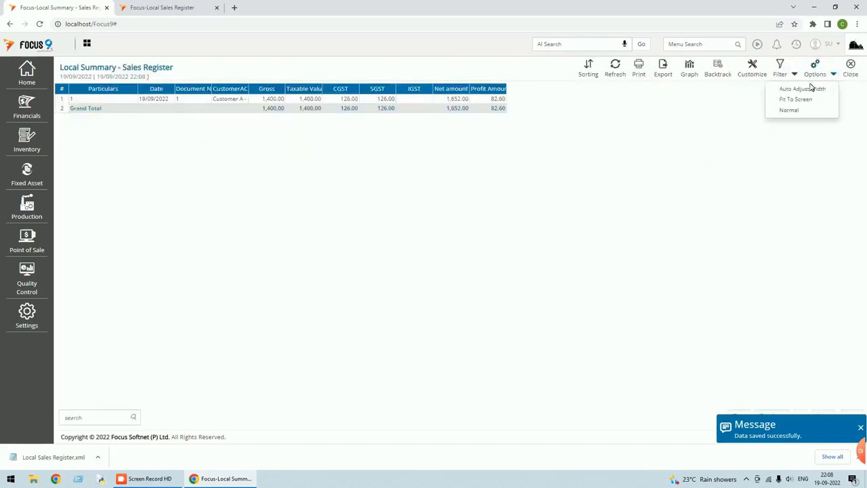
pyautogui.click(804, 89)
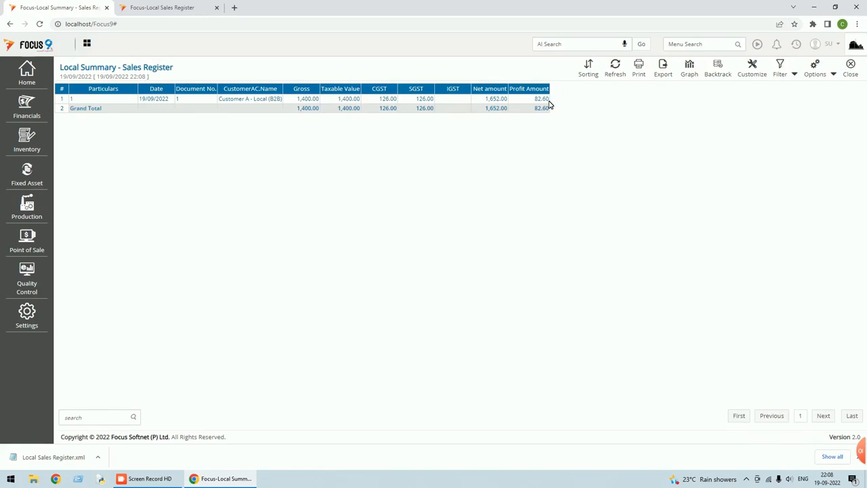
pyautogui.click(753, 69)
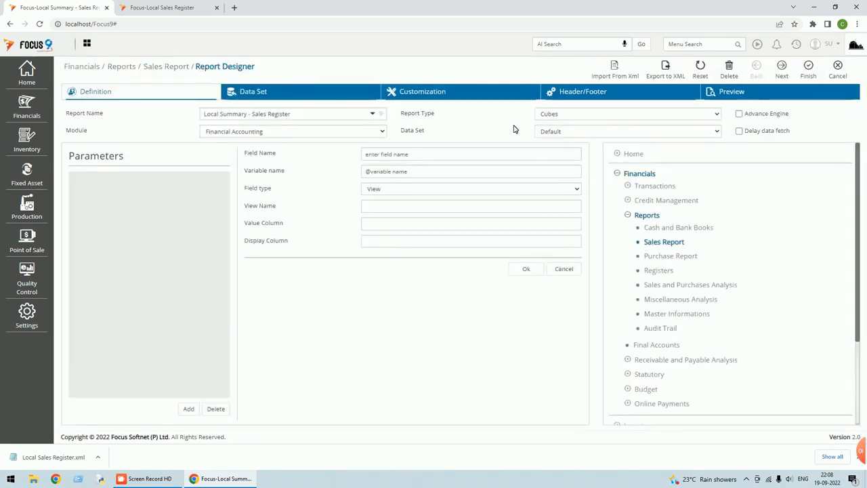
pyautogui.click(441, 92)
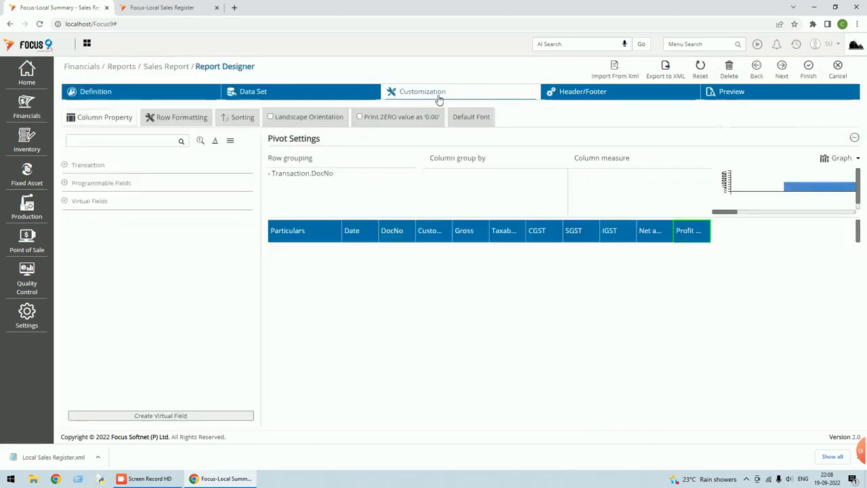
# Review the Profit column's properties, then close the designer without changes.
pyautogui.click(695, 232)
pyautogui.scroll(-1, 528, 359)
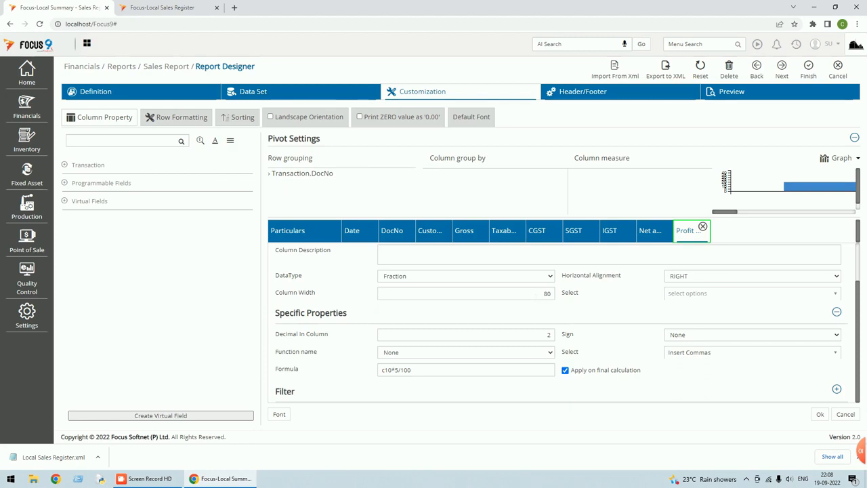
pyautogui.click(839, 70)
pyautogui.click(477, 77)
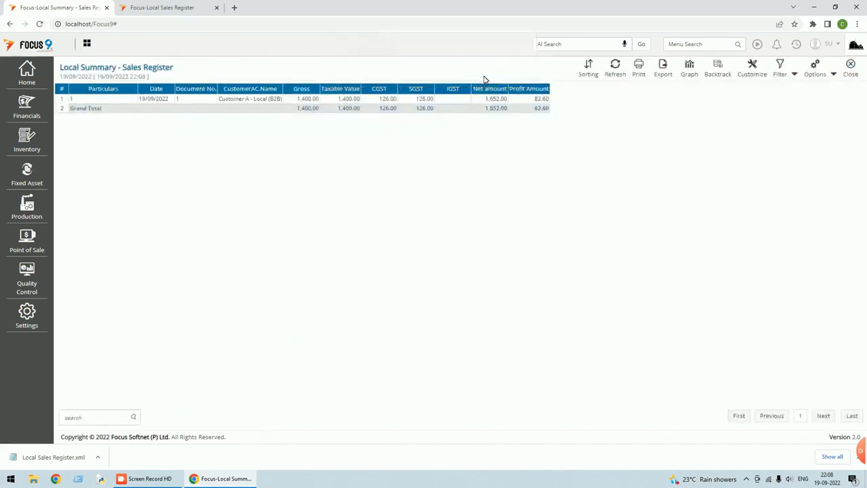
# Close the Local Summary - Sales Register output and parameter screen to reach the Dashboard.
pyautogui.click(853, 75)
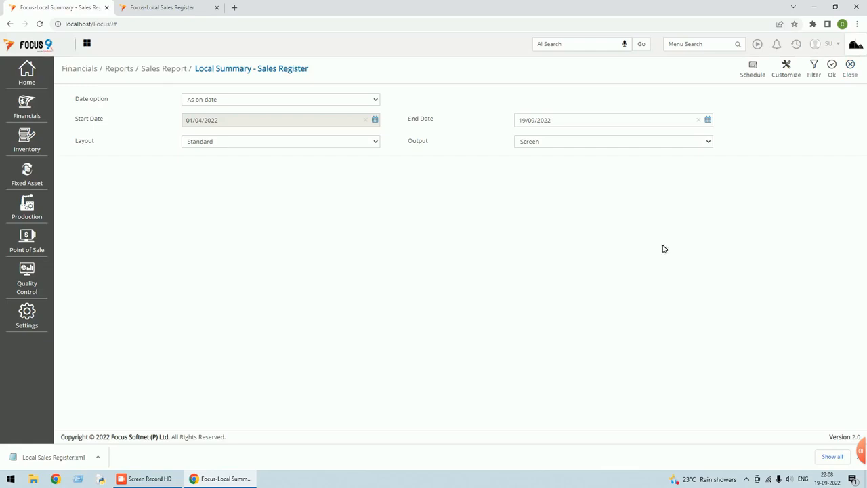
pyautogui.click(851, 71)
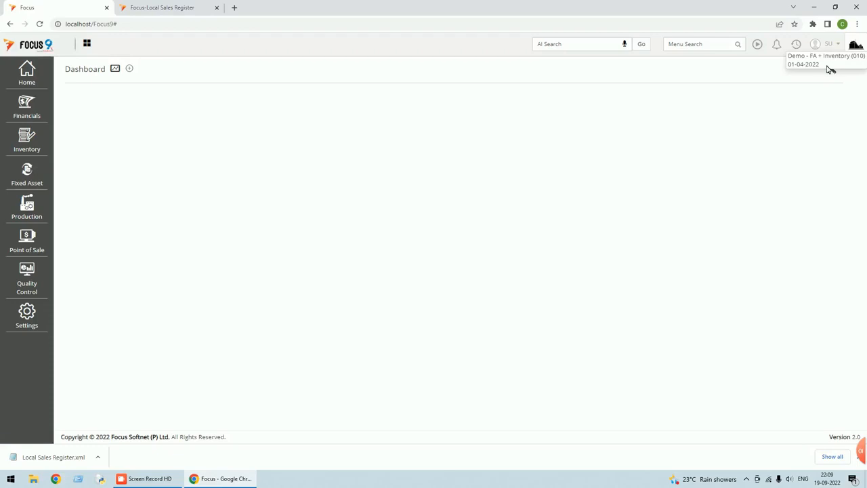
# Launch Microsoft SQL Server Management Studio 18 by searching 's' in the Start menu.
pyautogui.click(13, 482)
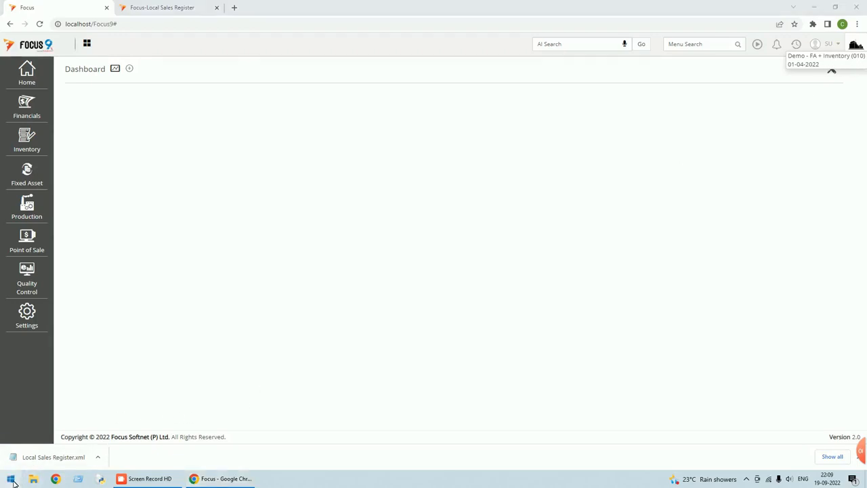
pyautogui.write('s')
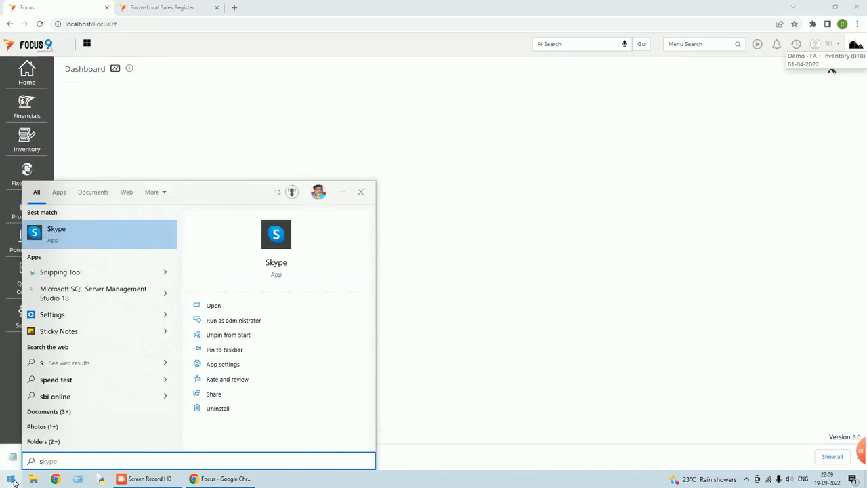
pyautogui.click(55, 296)
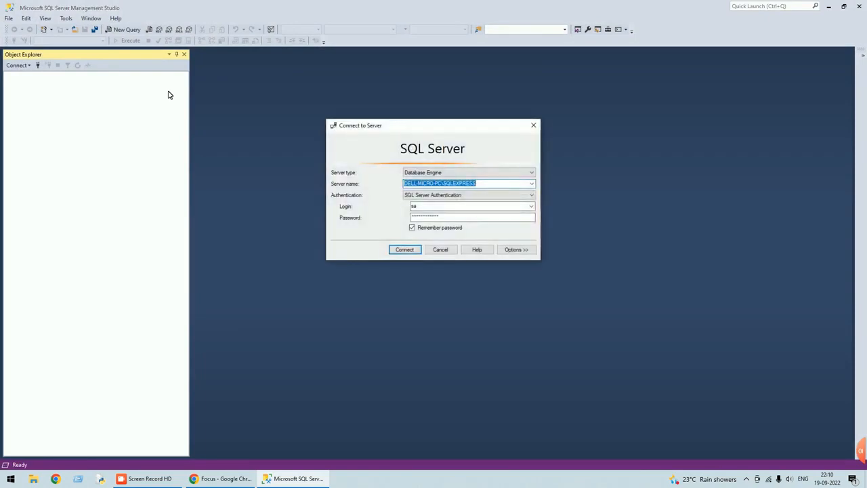
# Connect to the local server and open a new query on the Focus8010 database.
pyautogui.click(403, 251)
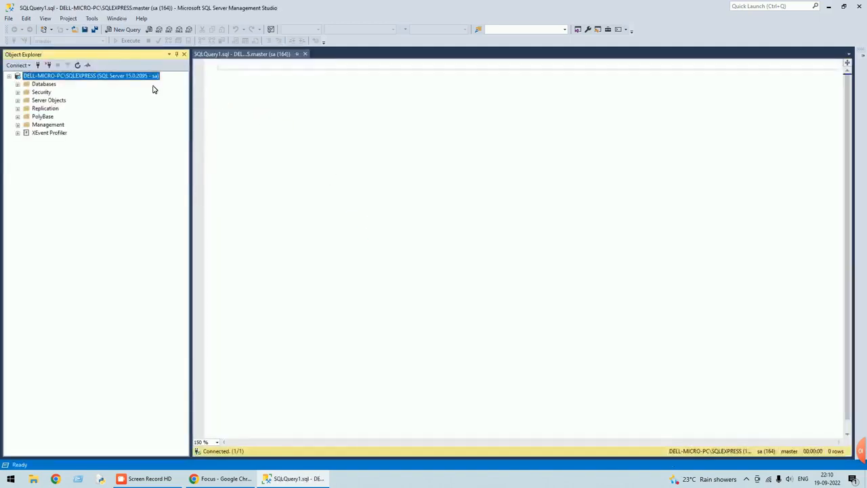
pyautogui.click(18, 85)
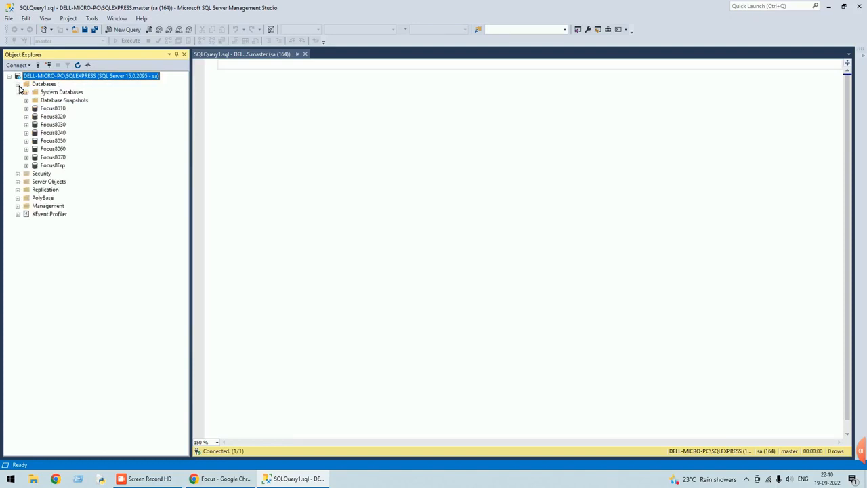
pyautogui.rightClick(51, 109)
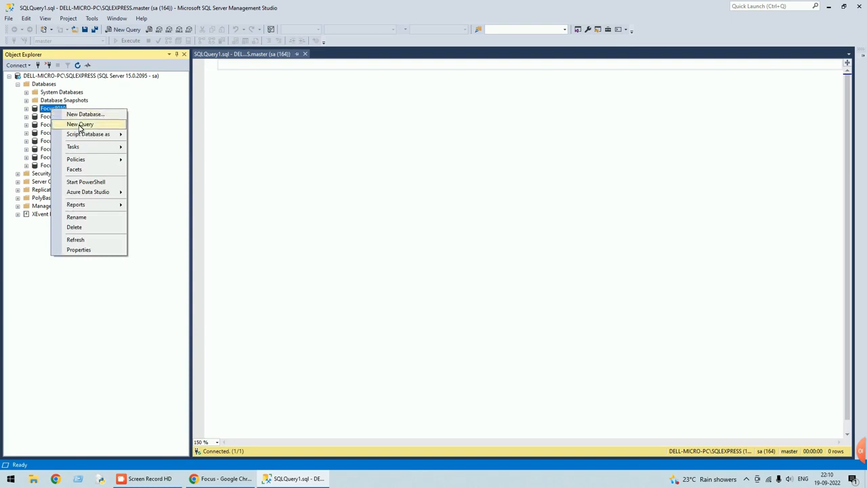
pyautogui.click(80, 124)
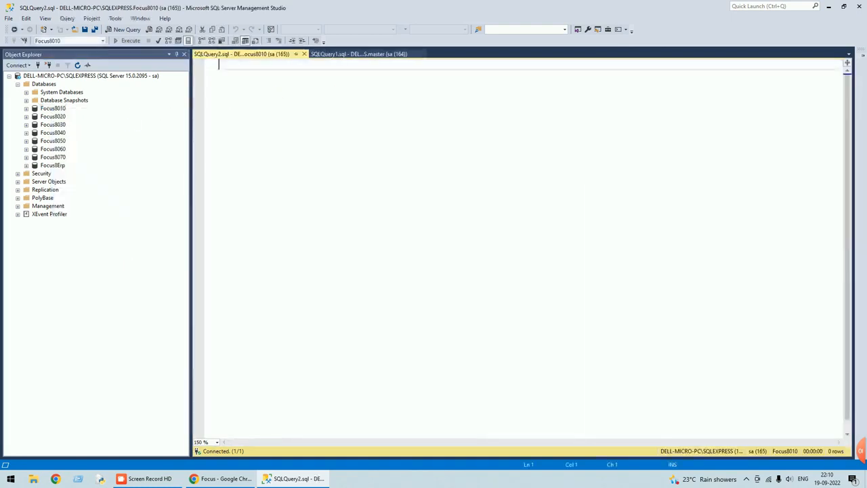
# Expand Focus8010's Tables list and place the cursor in the query editor.
pyautogui.click(26, 109)
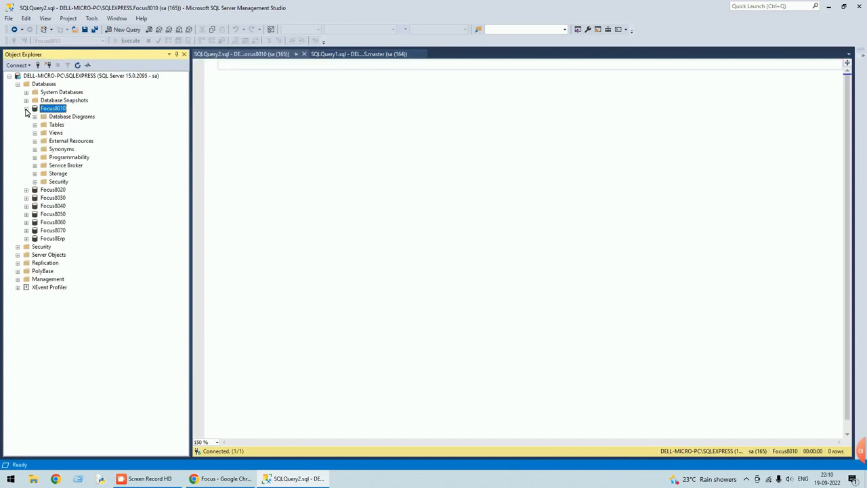
pyautogui.click(35, 125)
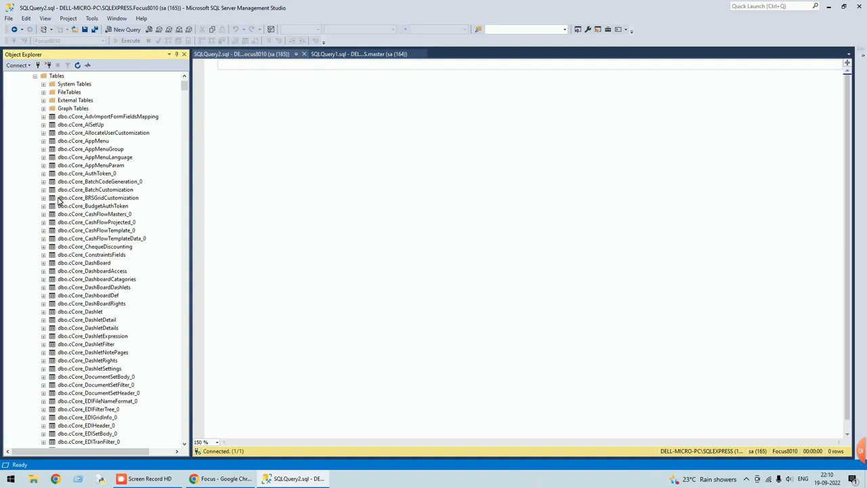
pyautogui.click(219, 64)
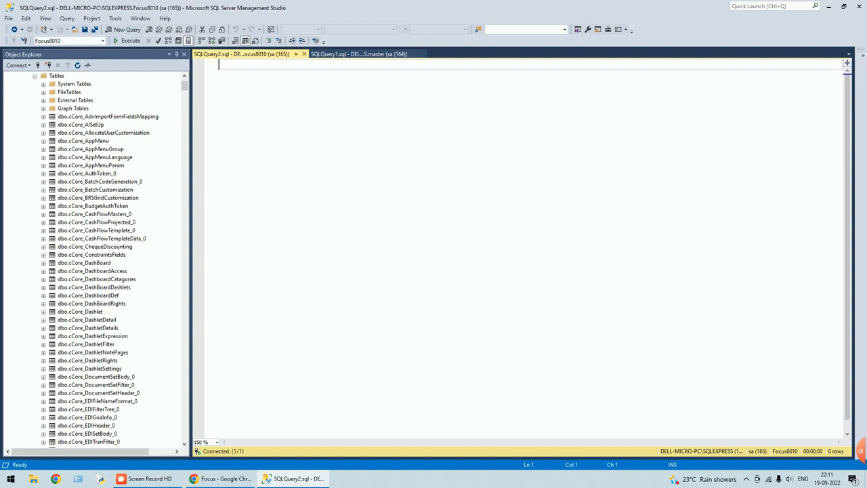
# Run 'select * from mCore_Account' and scroll through the returned account rows.
pyautogui.write('sel')
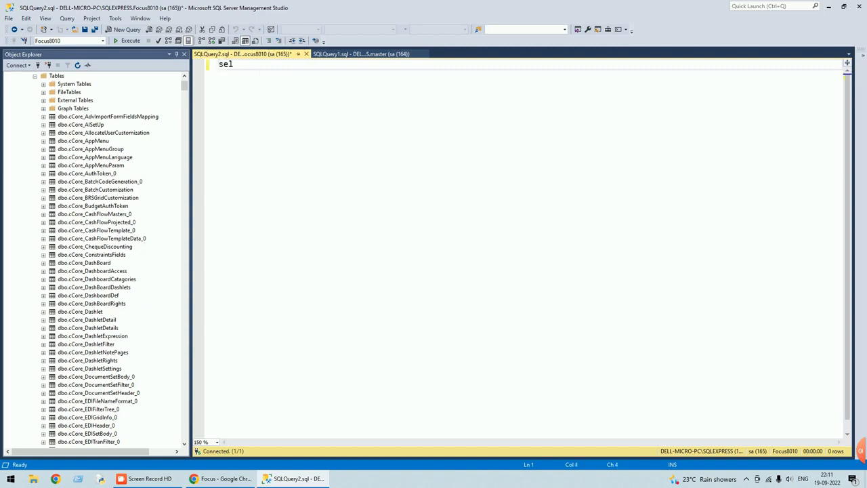
pyautogui.write('ect *from mcore')
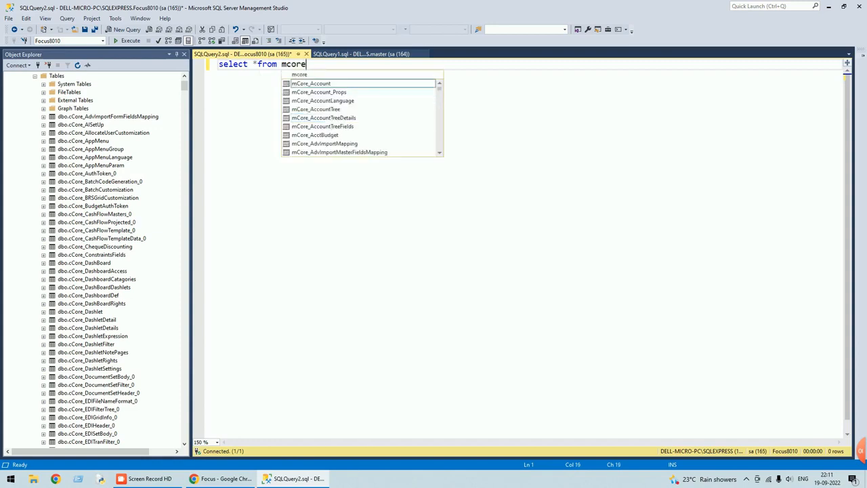
pyautogui.doubleClick(312, 83)
pyautogui.moveTo(345, 64); pyautogui.dragTo(163, 53)
pyautogui.click(127, 40)
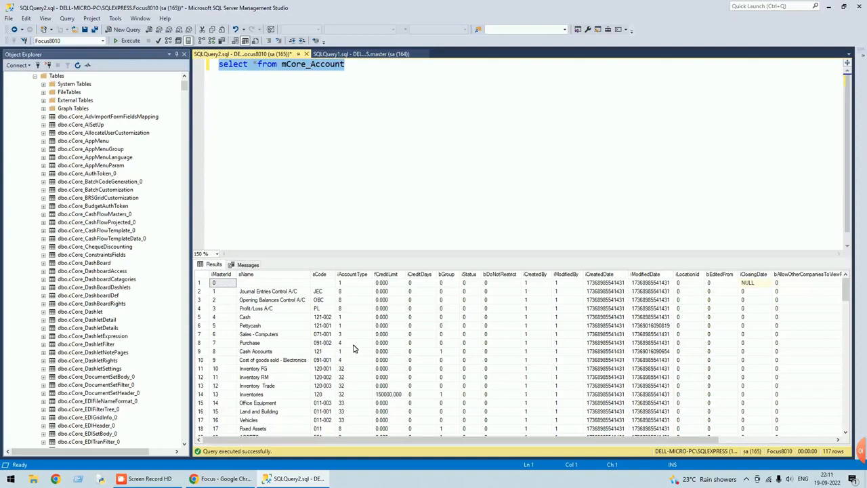
pyautogui.scroll(-1, 353, 348)
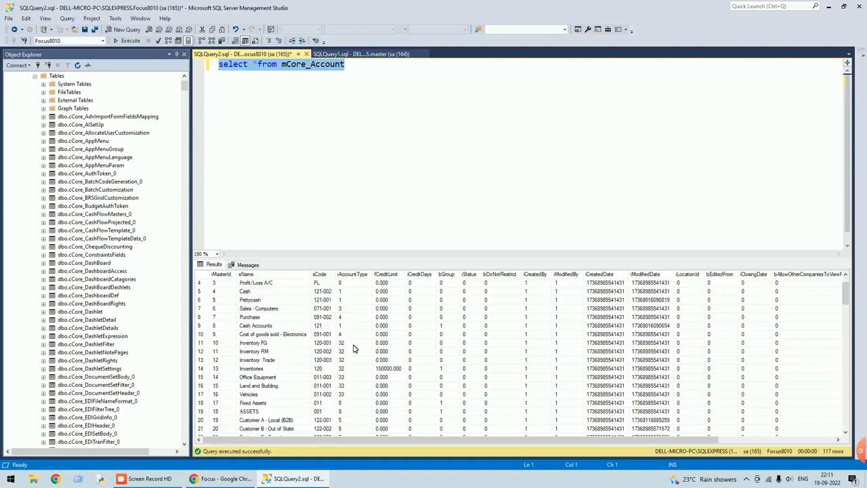
pyautogui.scroll(-1, 353, 349)
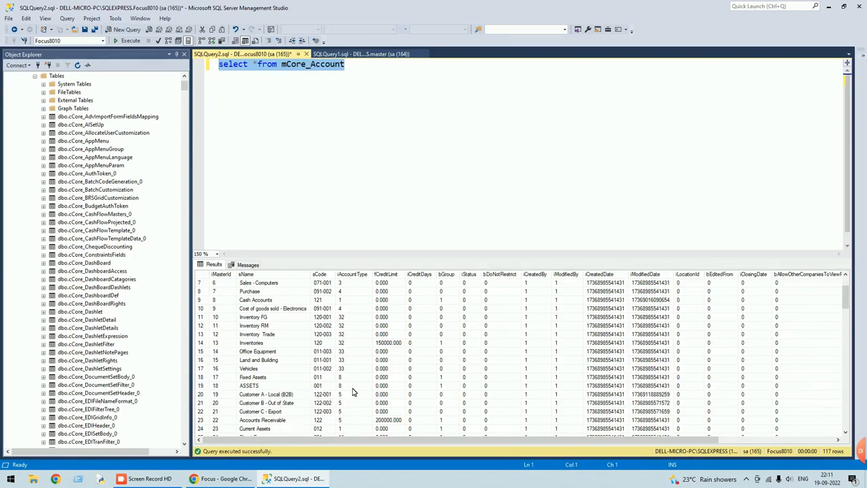
# Add 'where iAccountType=5' to the query and rerun it to get 6 customer accounts.
pyautogui.click(347, 65)
pyautogui.write('where i')
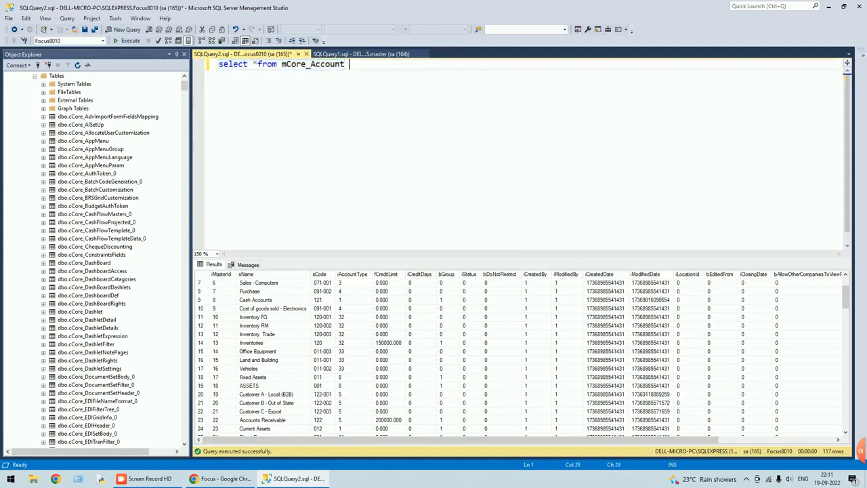
pyautogui.write('AccountType')
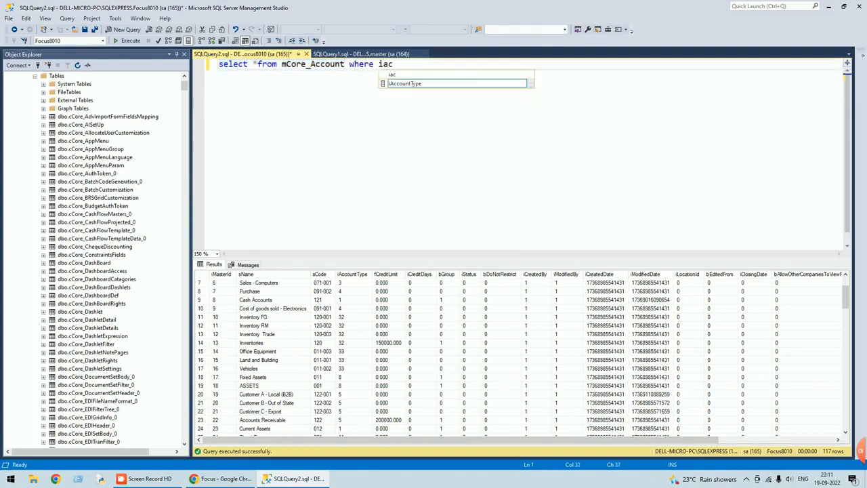
pyautogui.press('Tab')
pyautogui.write('=5')
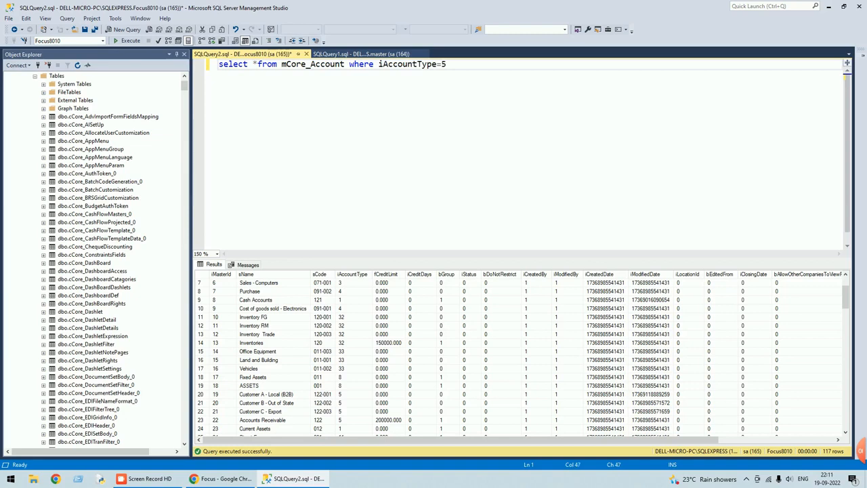
pyautogui.hotkey('shift', 'Home')
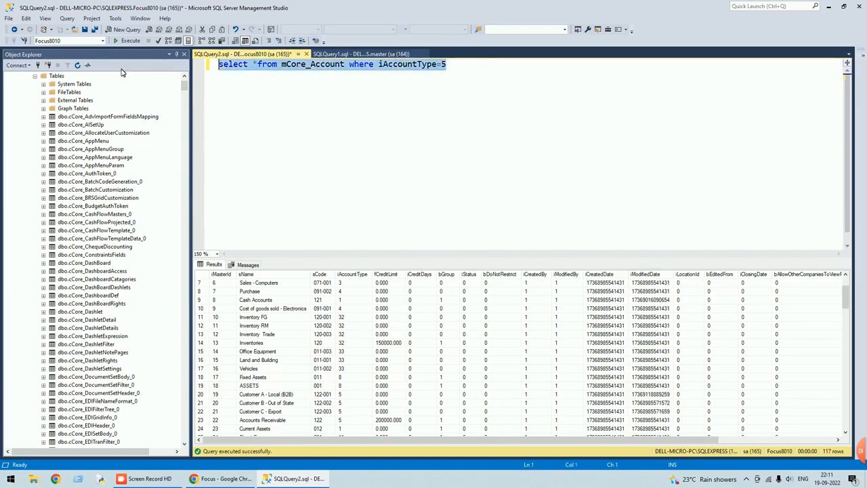
pyautogui.click(129, 41)
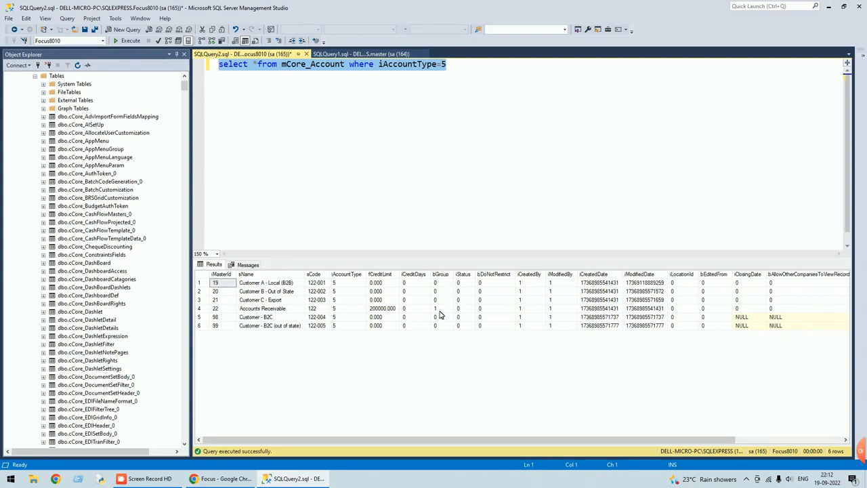
# Add 'and bGroup<>1' to the filter, rerun for 5 customer rows, then select the query to copy.
pyautogui.click(482, 62)
pyautogui.write('and bg')
pyautogui.press('Tab')
pyautogui.write('<>')
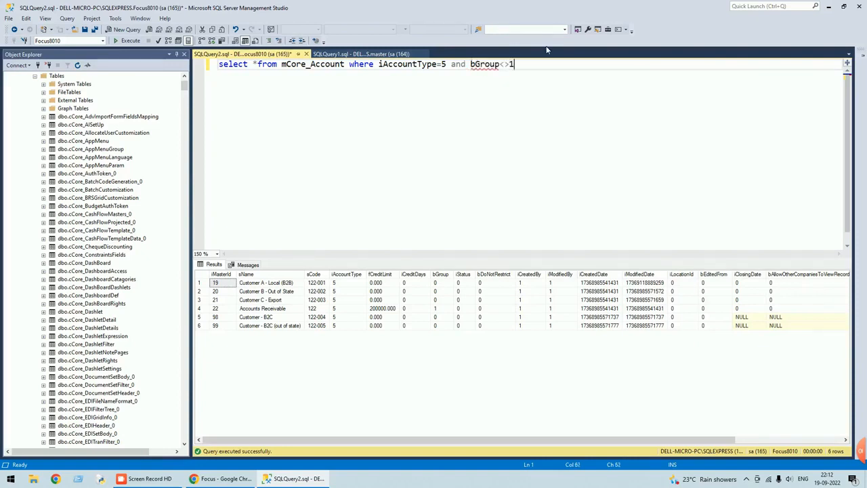
pyautogui.hotkey('shift', 'Home')
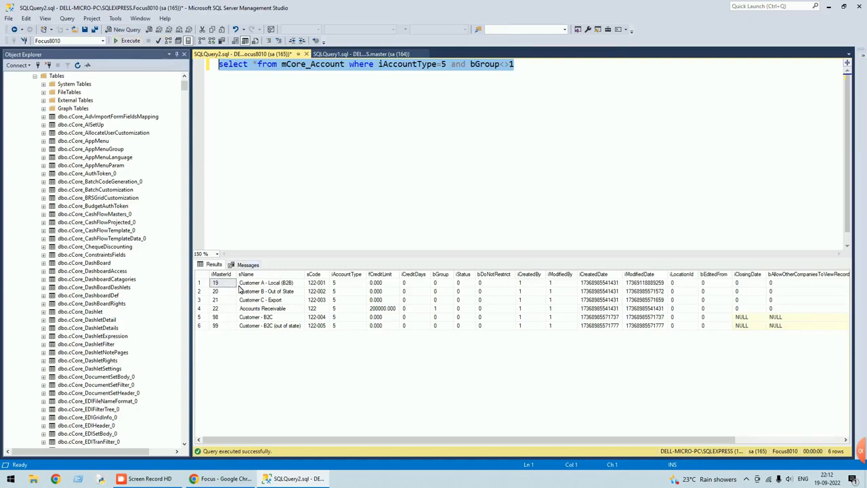
pyautogui.click(243, 311)
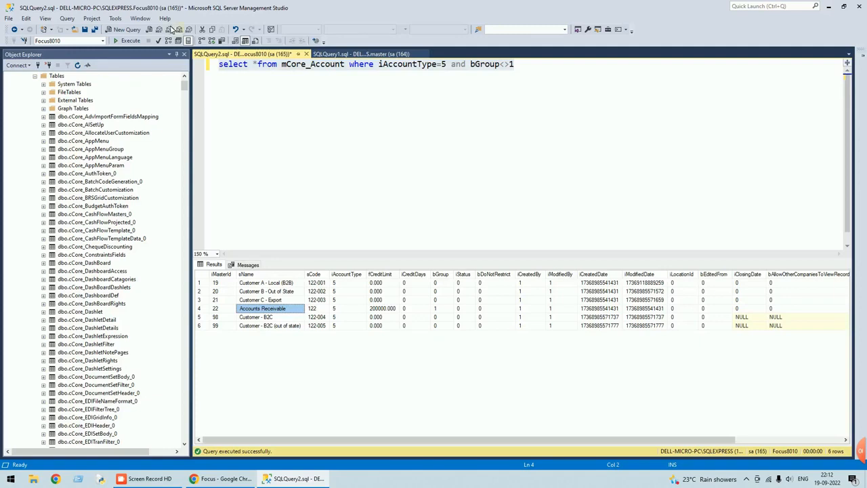
pyautogui.click(131, 42)
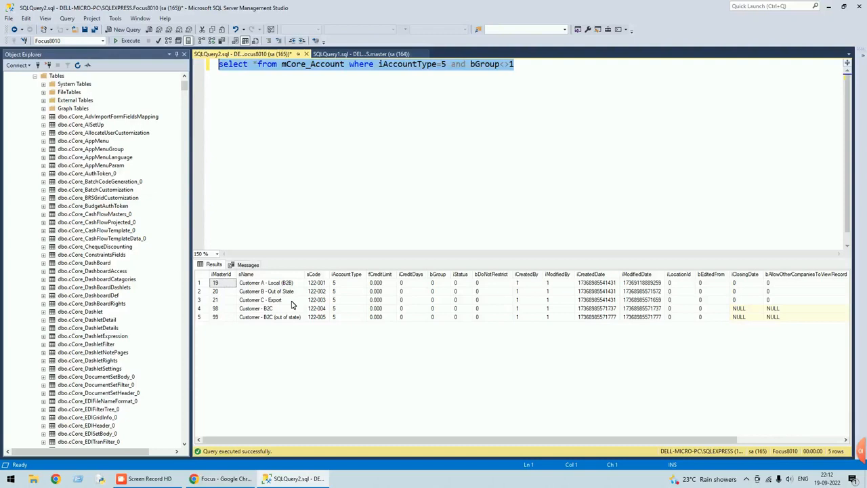
pyautogui.moveTo(515, 64); pyautogui.dragTo(214, 76)
pyautogui.hotkey('ctrl', 'c')
# In Focus 9, open the Report Designer from menu search and name it 'Customer List Report'.
pyautogui.click(230, 479)
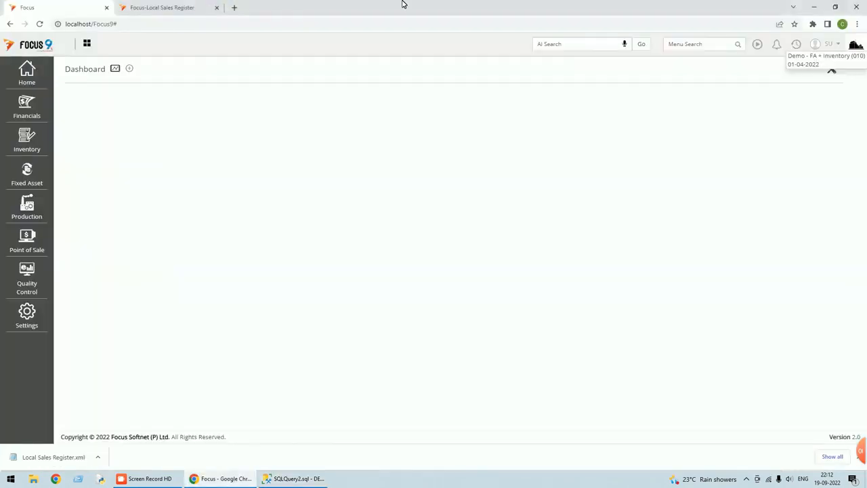
pyautogui.click(698, 44)
pyautogui.write('report')
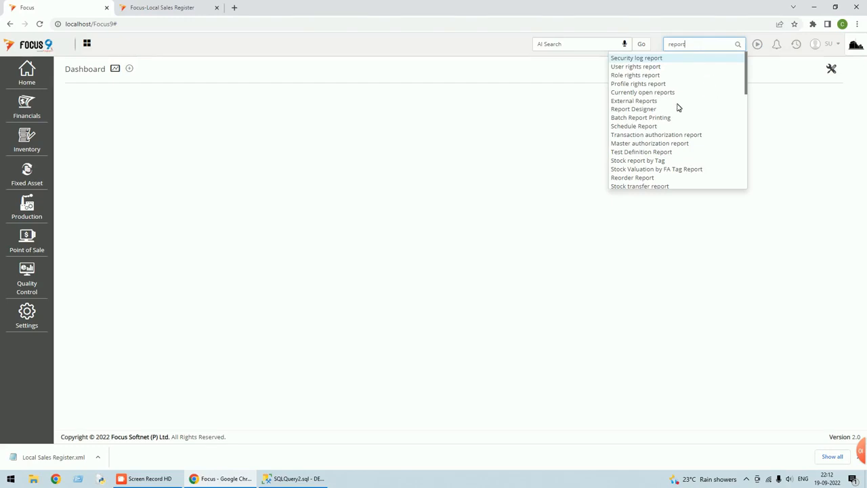
pyautogui.click(644, 109)
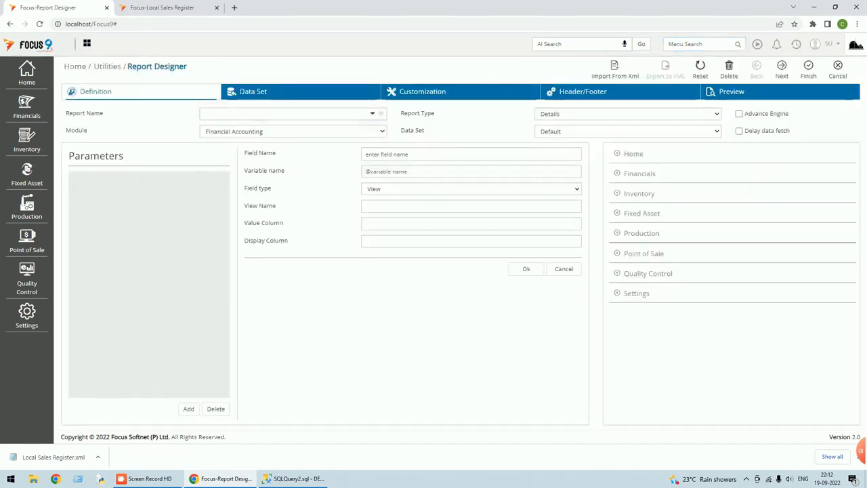
pyautogui.write('Custom')
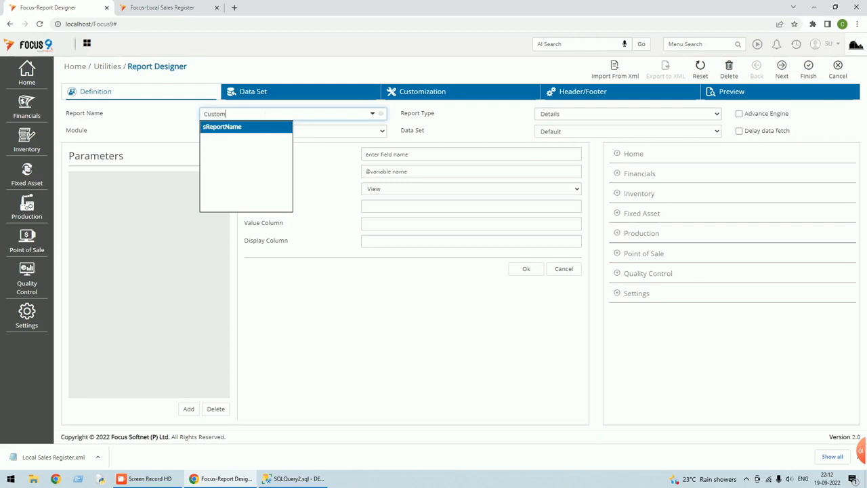
pyautogui.write('er List Report')
pyautogui.press('Tab')
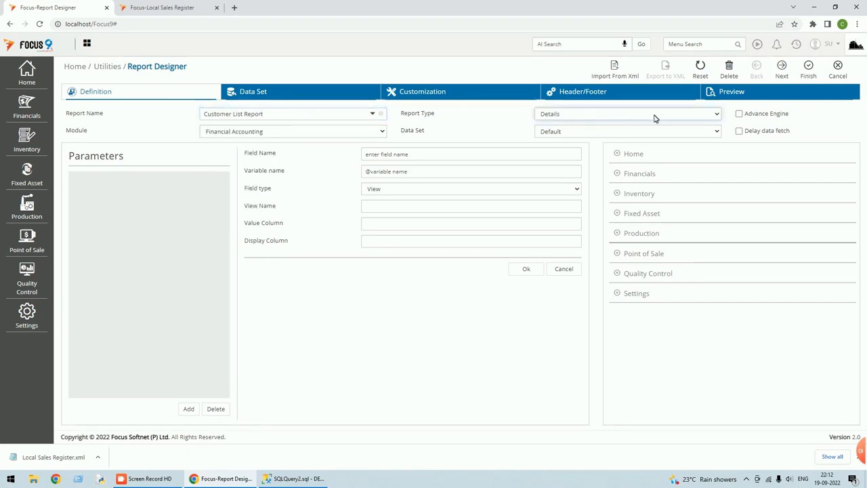
# Set the data set source to Query and paste the customer SQL.
pyautogui.click(719, 134)
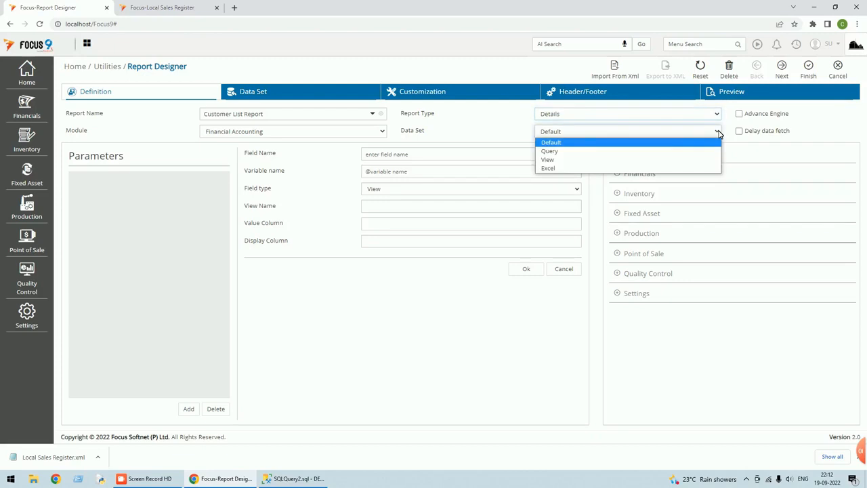
pyautogui.click(551, 152)
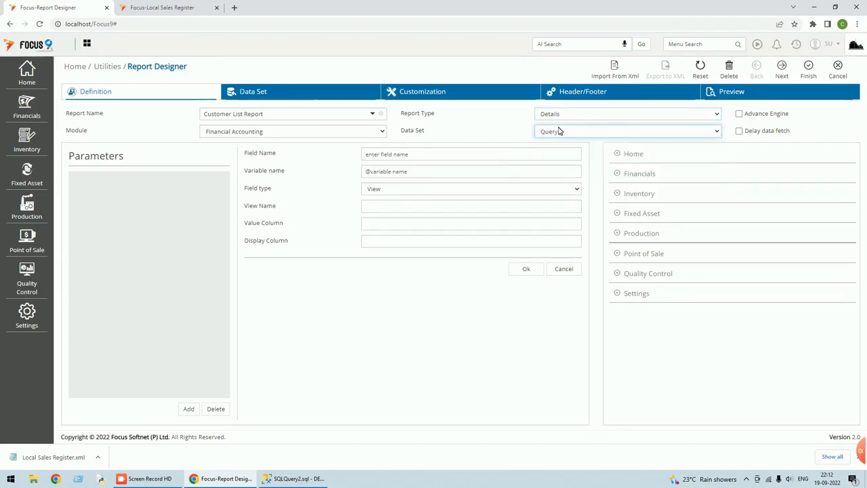
pyautogui.click(278, 94)
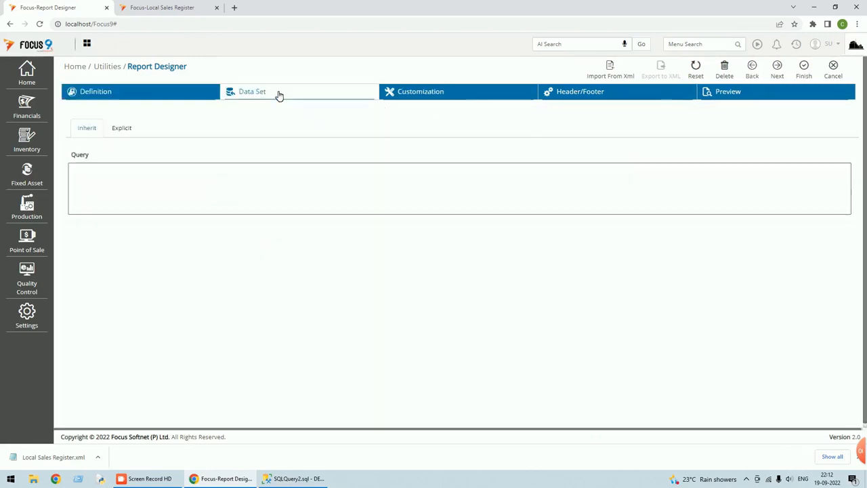
pyautogui.click(197, 170)
pyautogui.hotkey('ctrl', 'v')
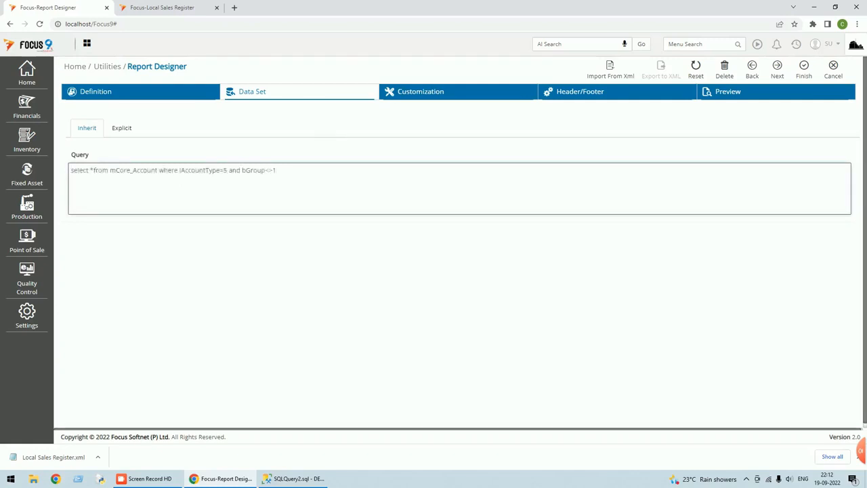
# File the report under Financials > Reports > Master Informations and open the column customization page.
pyautogui.click(807, 70)
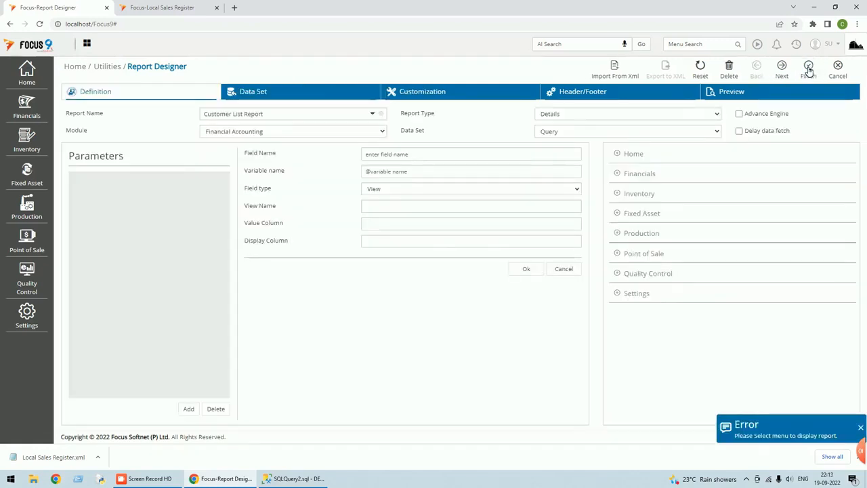
pyautogui.click(622, 176)
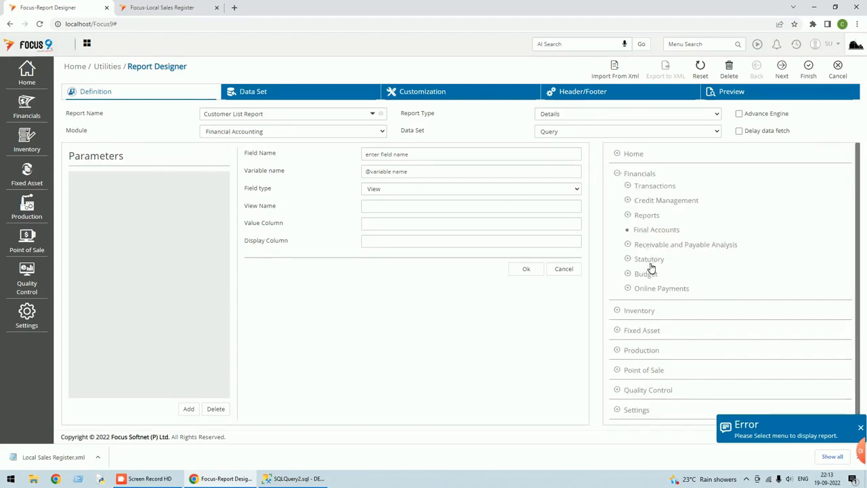
pyautogui.click(629, 216)
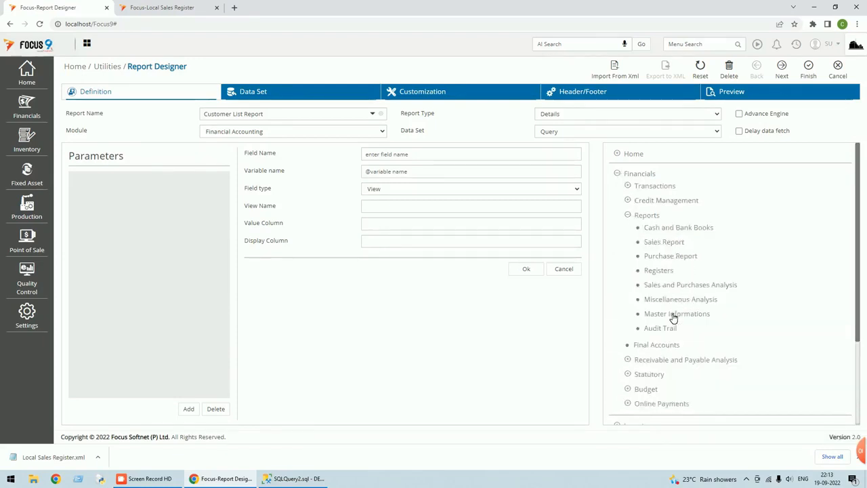
pyautogui.click(809, 71)
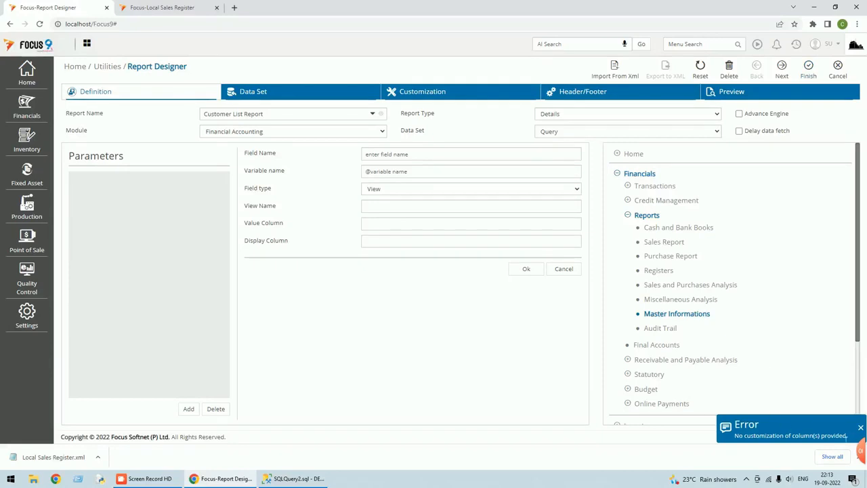
pyautogui.click(413, 91)
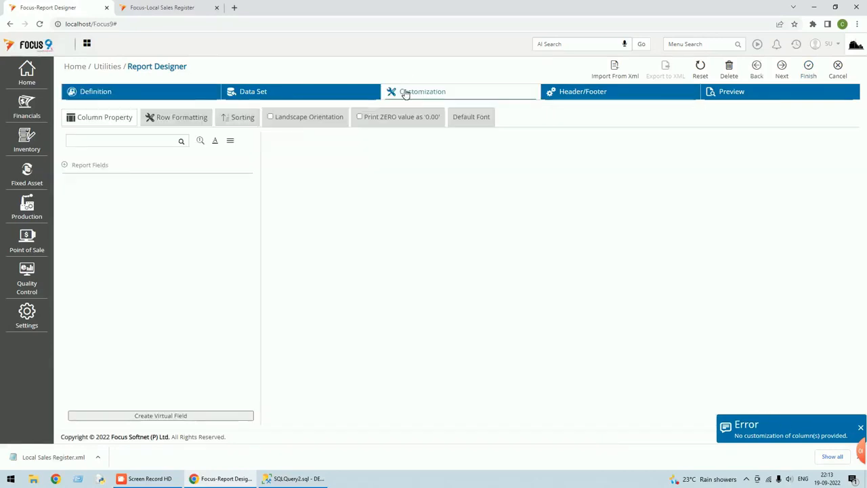
# Add the sCode, sName and iAccountType fields as report columns.
pyautogui.click(64, 165)
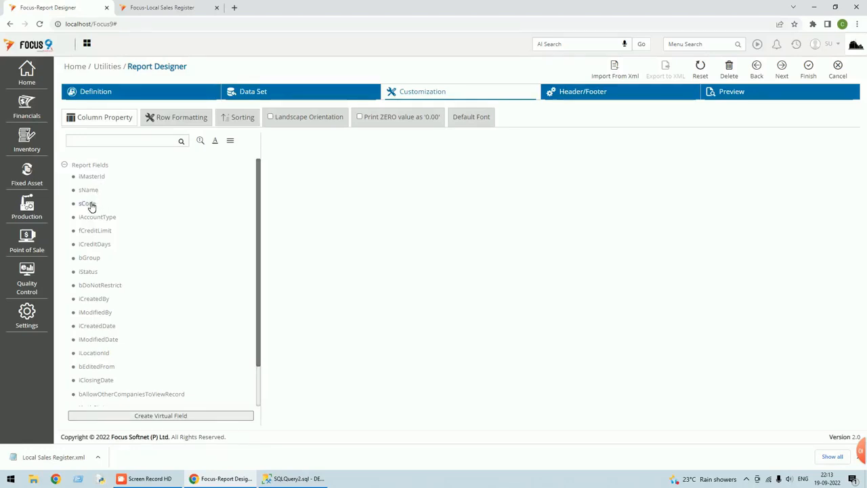
pyautogui.doubleClick(91, 204)
pyautogui.doubleClick(89, 192)
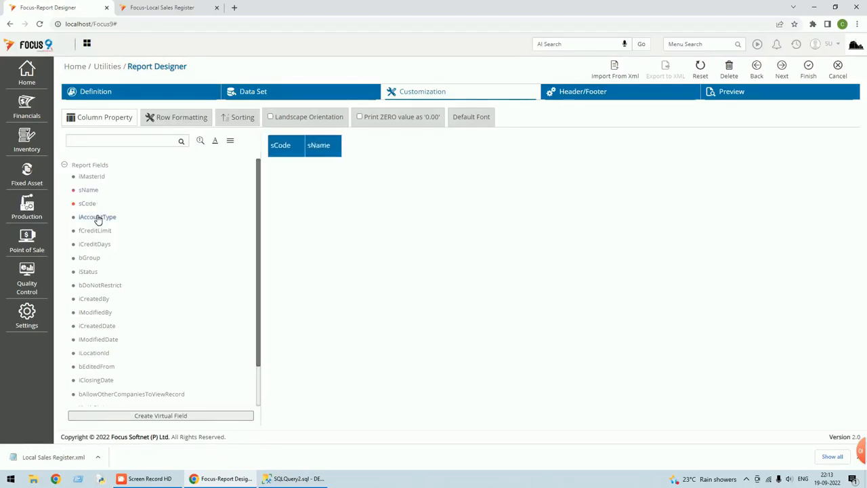
pyautogui.doubleClick(97, 217)
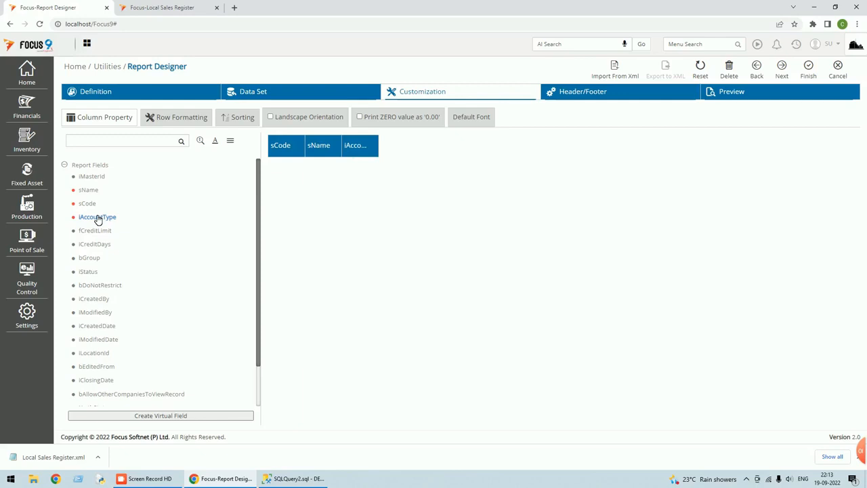
pyautogui.scroll(-1, 97, 220)
pyautogui.scroll(-1, 98, 219)
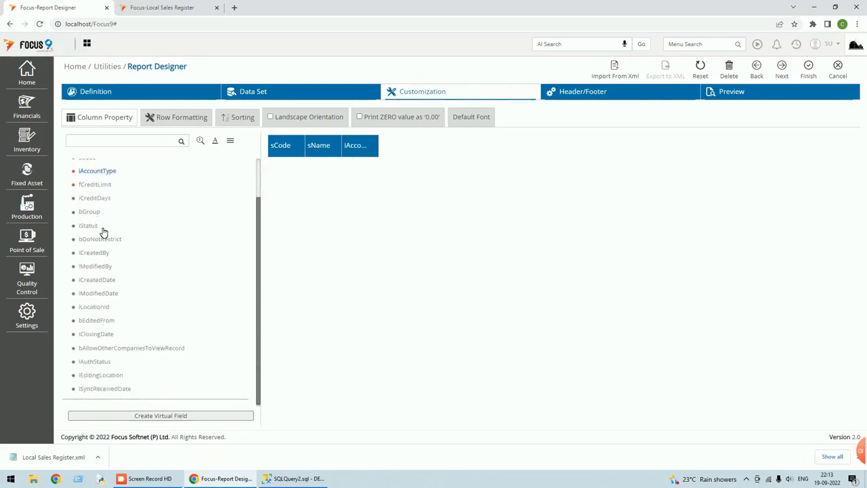
pyautogui.scroll(1, 103, 231)
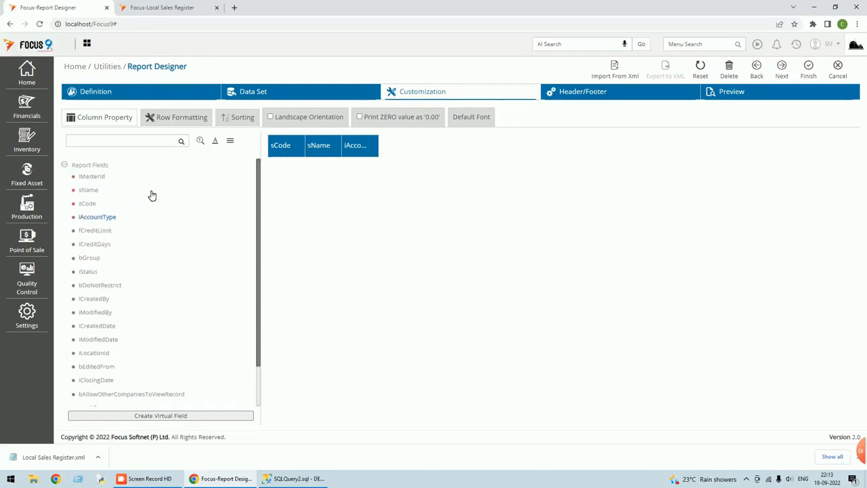
# Add iMasterId as the first column, finish the report design, and close the designer.
pyautogui.doubleClick(98, 178)
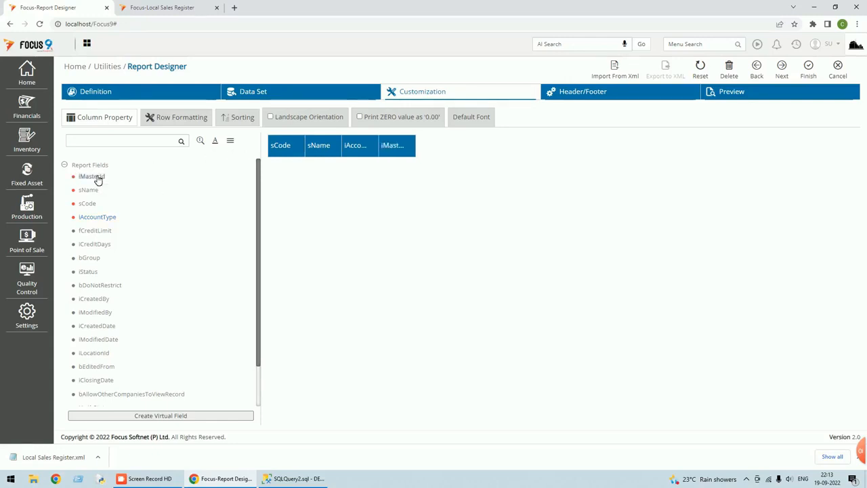
pyautogui.moveTo(397, 148); pyautogui.dragTo(286, 150)
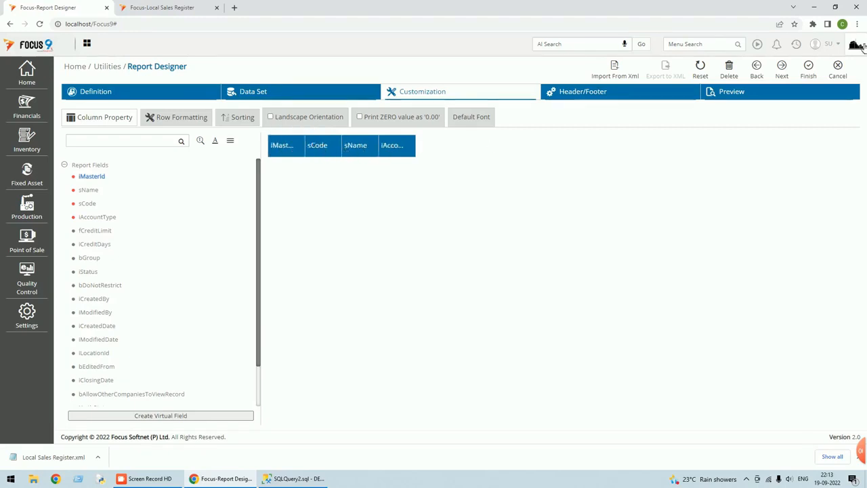
pyautogui.click(810, 70)
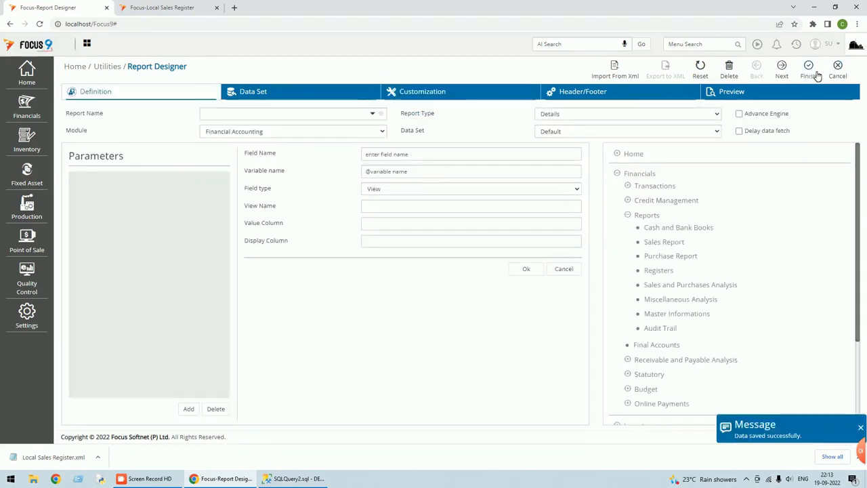
pyautogui.click(843, 75)
# Log out of Focus 9 and sign back in with the user credentials.
pyautogui.click(840, 51)
pyautogui.click(776, 90)
pyautogui.write('su')
pyautogui.press('Tab')
pyautogui.write('s')
pyautogui.click(707, 271)
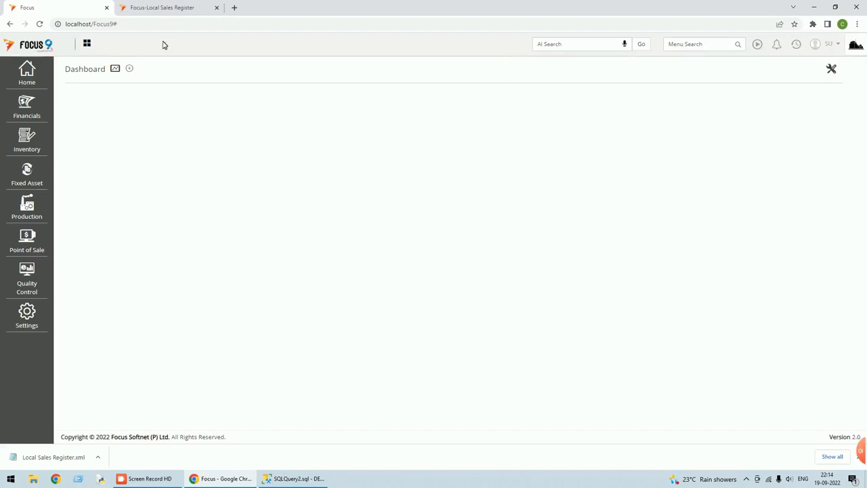
pyautogui.click(37, 117)
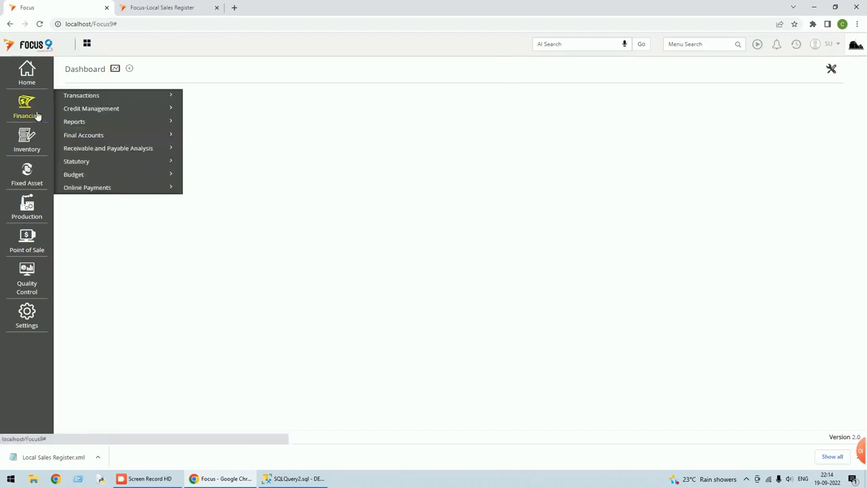
pyautogui.click(79, 124)
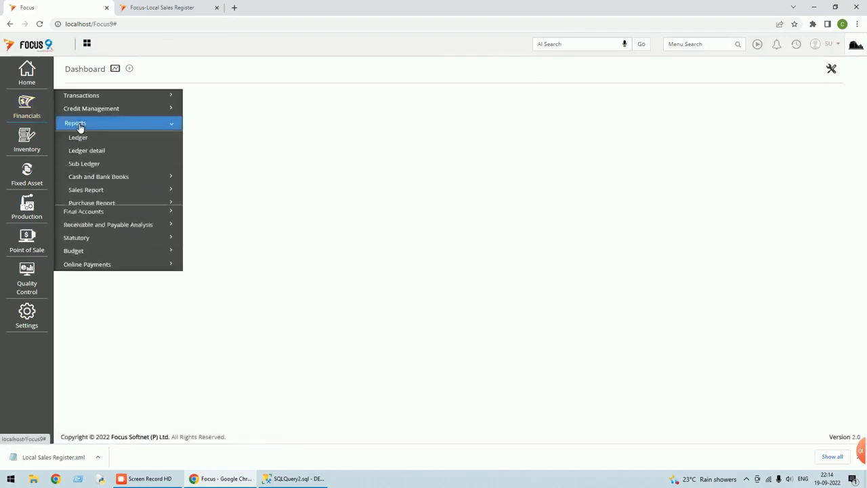
pyautogui.click(101, 257)
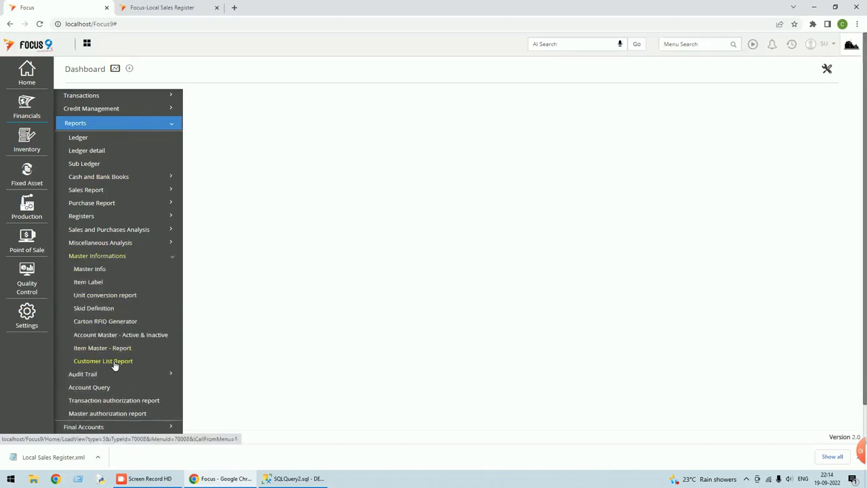
pyautogui.click(103, 361)
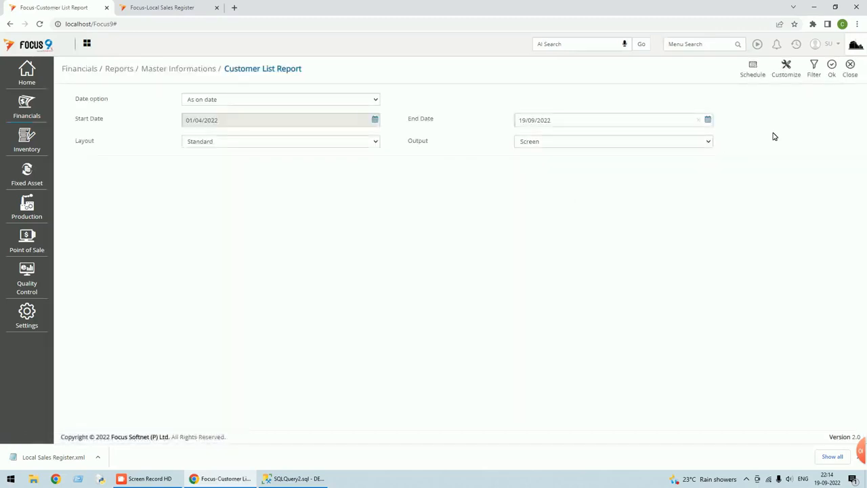
pyautogui.click(832, 68)
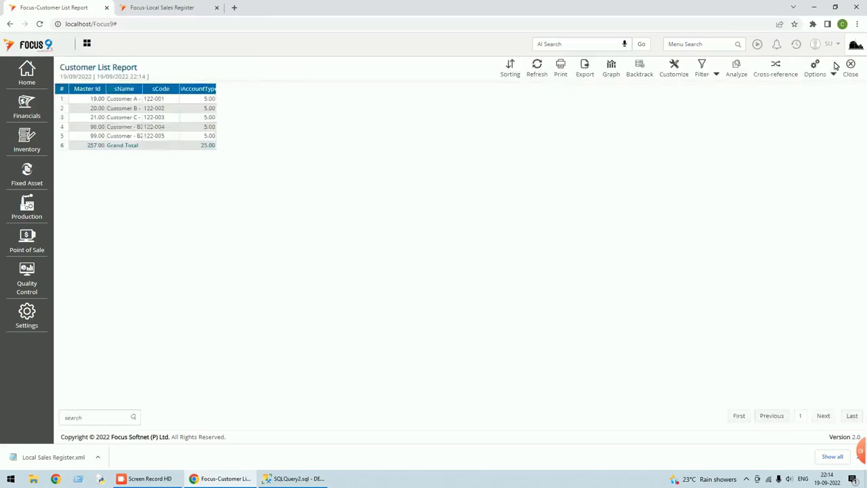
pyautogui.click(834, 75)
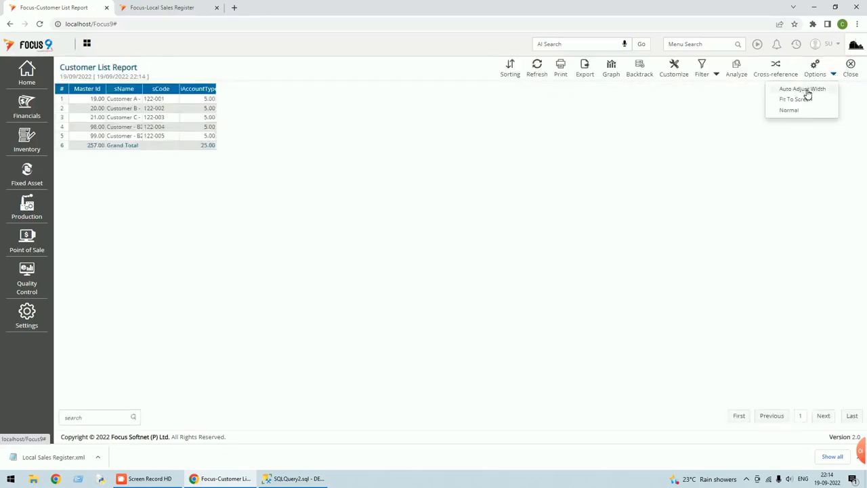
pyautogui.click(803, 89)
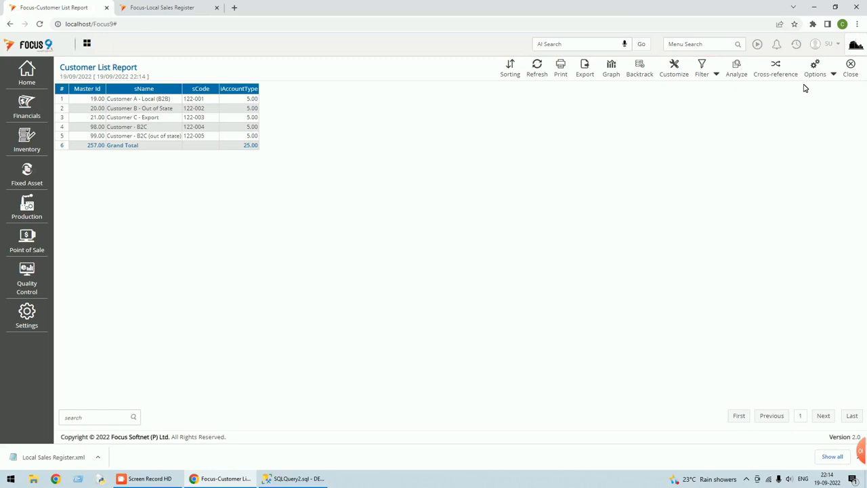
pyautogui.click(851, 70)
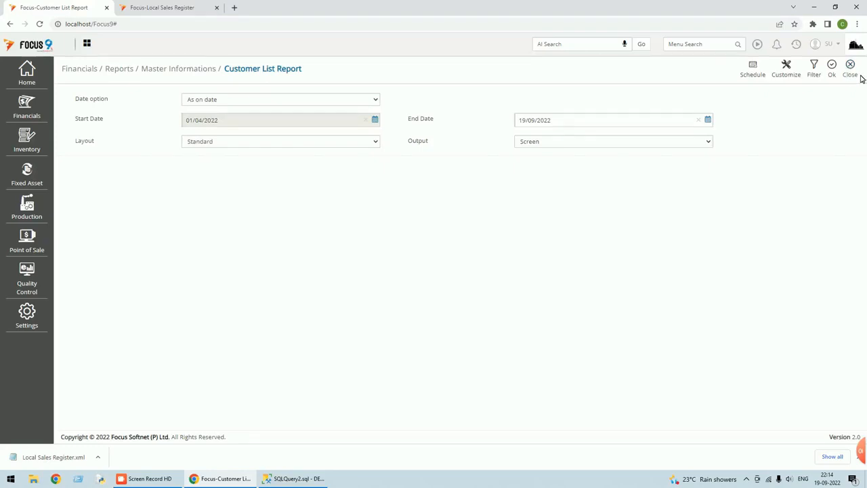
pyautogui.click(851, 75)
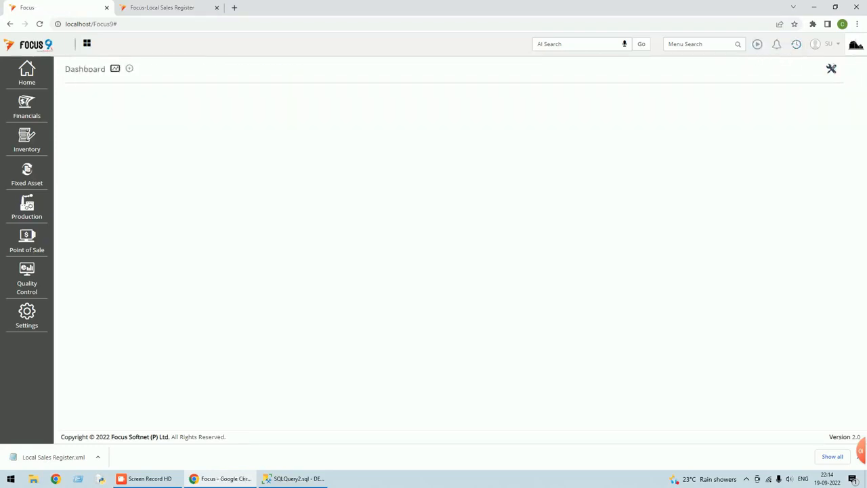
pyautogui.click(699, 44)
pyautogui.write('report')
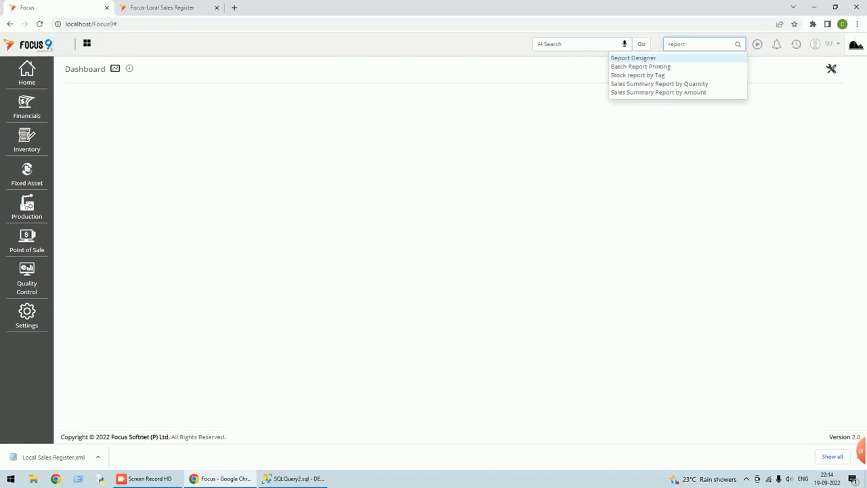
pyautogui.click(667, 59)
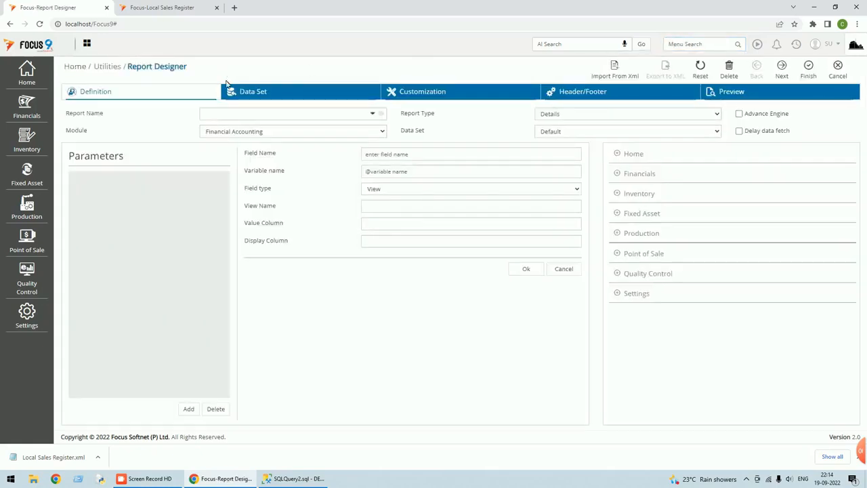
pyautogui.click(374, 116)
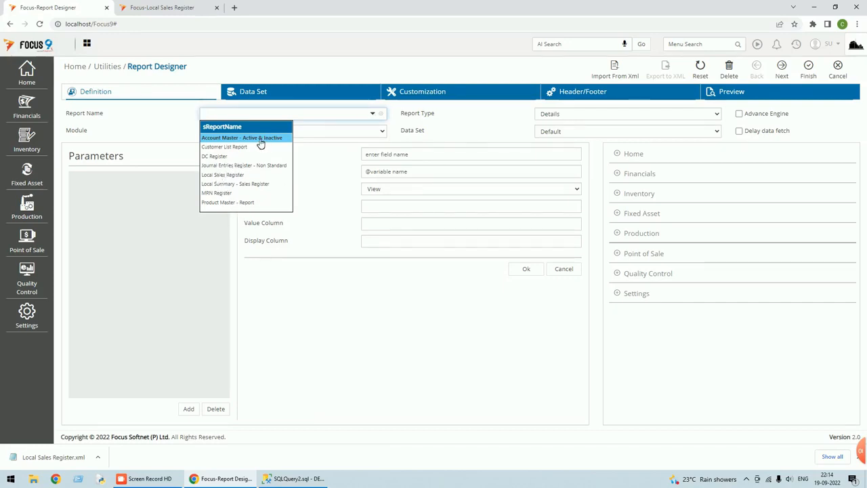
pyautogui.click(260, 138)
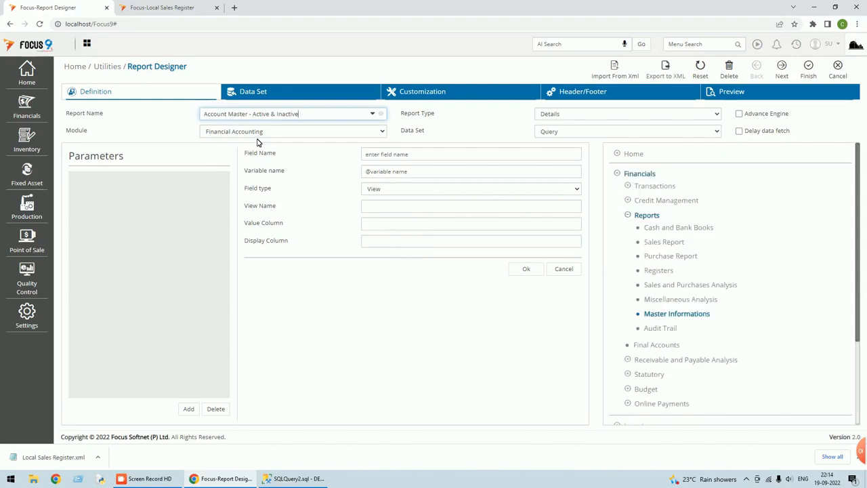
pyautogui.click(282, 99)
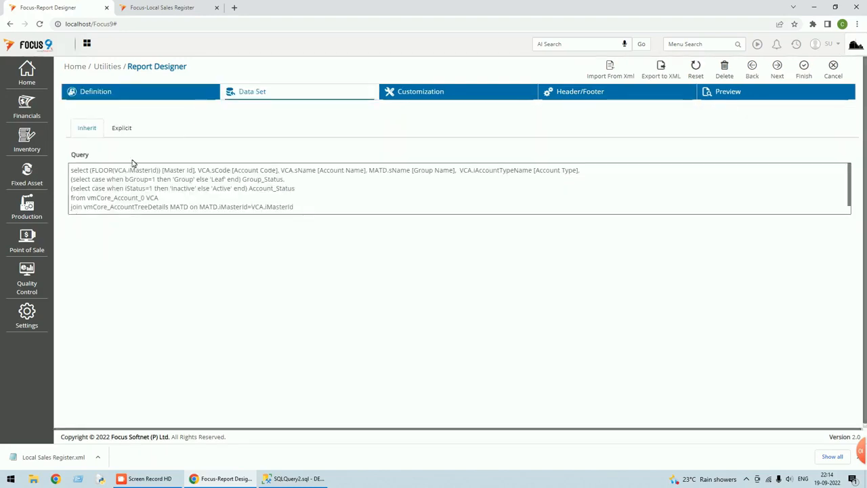
pyautogui.click(837, 73)
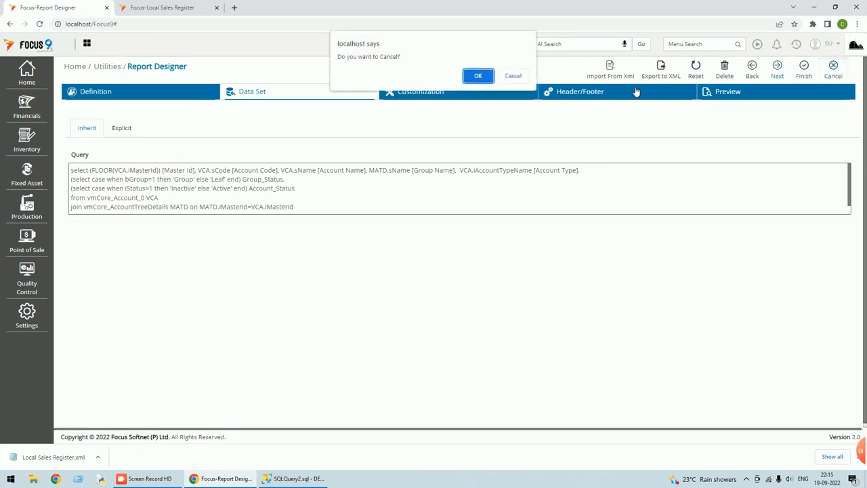
pyautogui.click(478, 76)
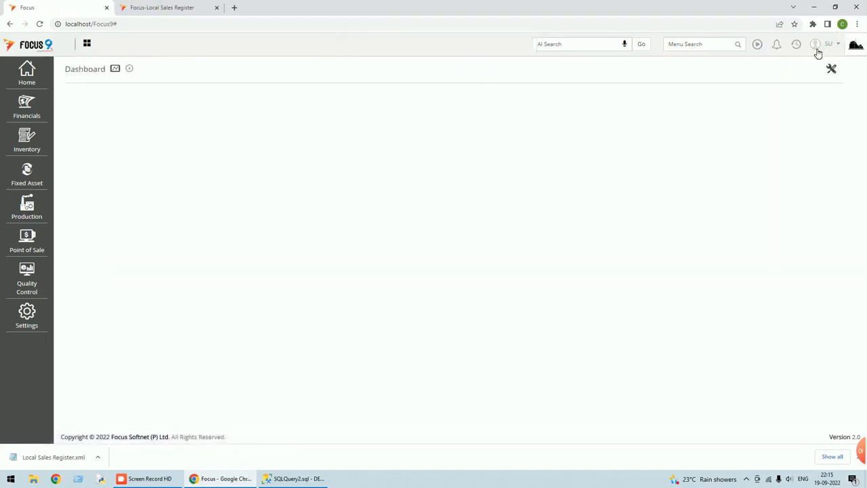
pyautogui.click(704, 44)
pyautogui.write('acc')
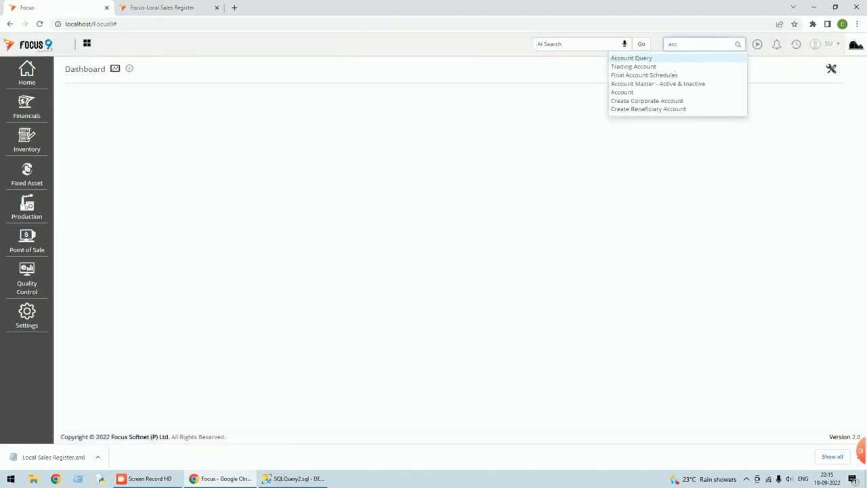
pyautogui.click(664, 86)
pyautogui.click(832, 66)
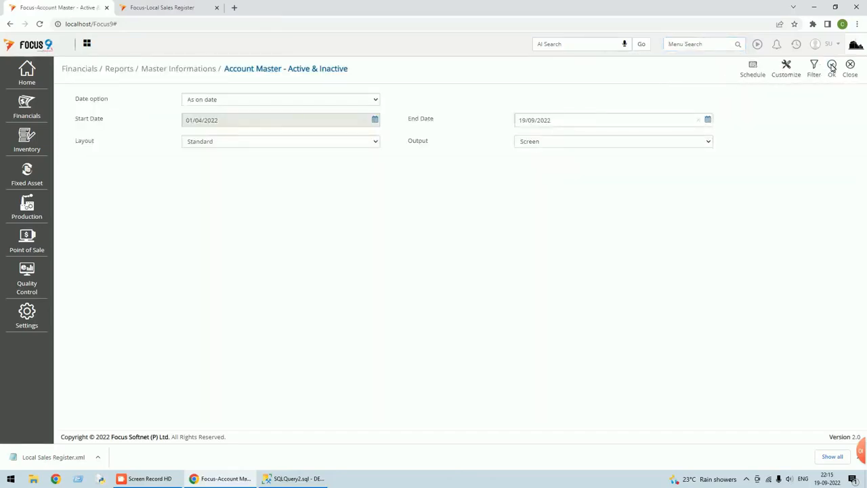
pyautogui.click(834, 75)
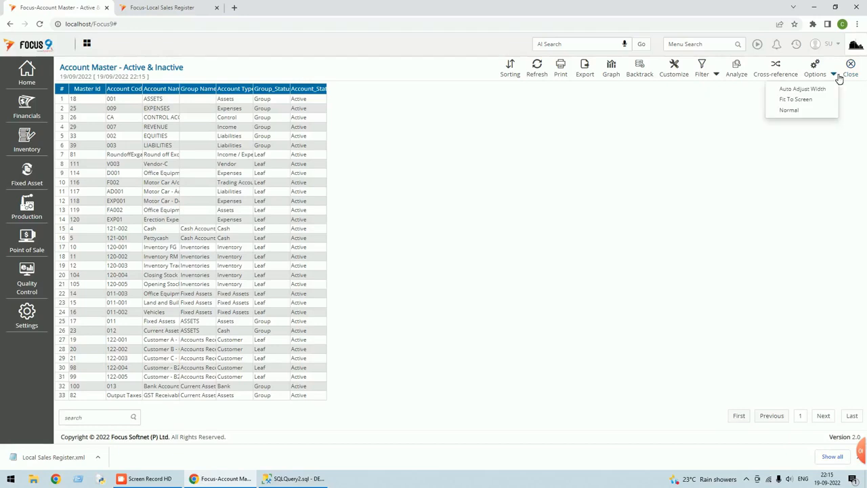
pyautogui.click(794, 89)
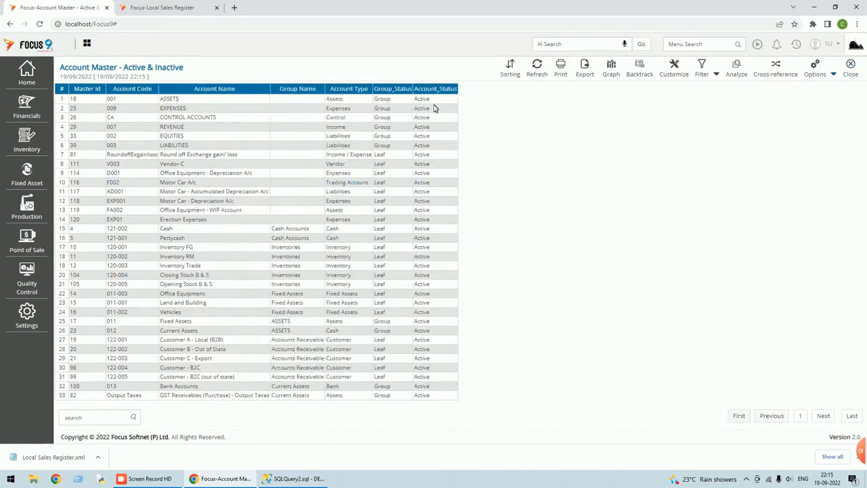
pyautogui.click(432, 331)
pyautogui.click(852, 71)
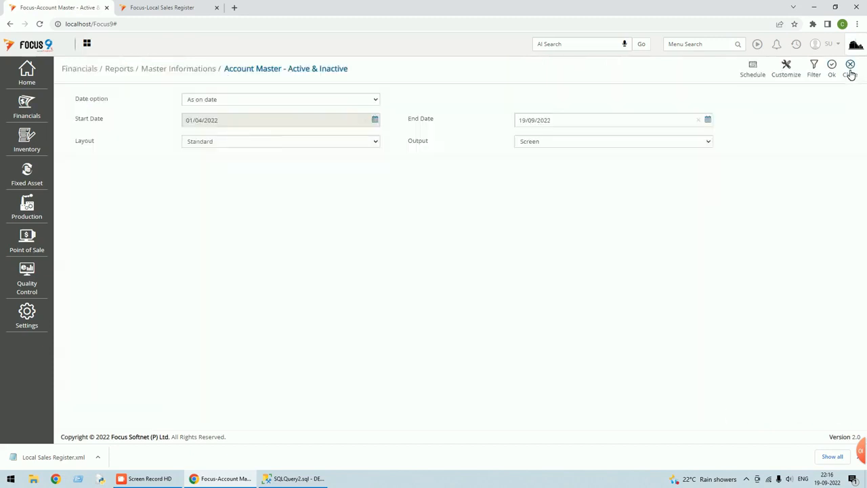
pyautogui.click(851, 70)
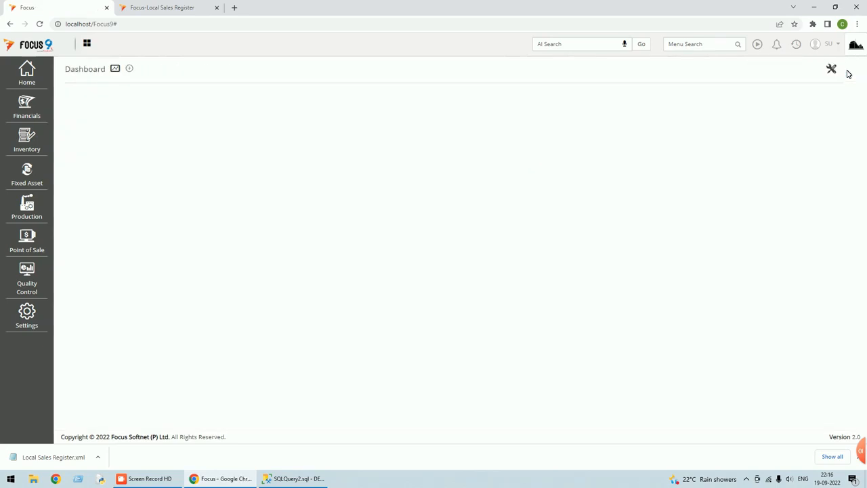